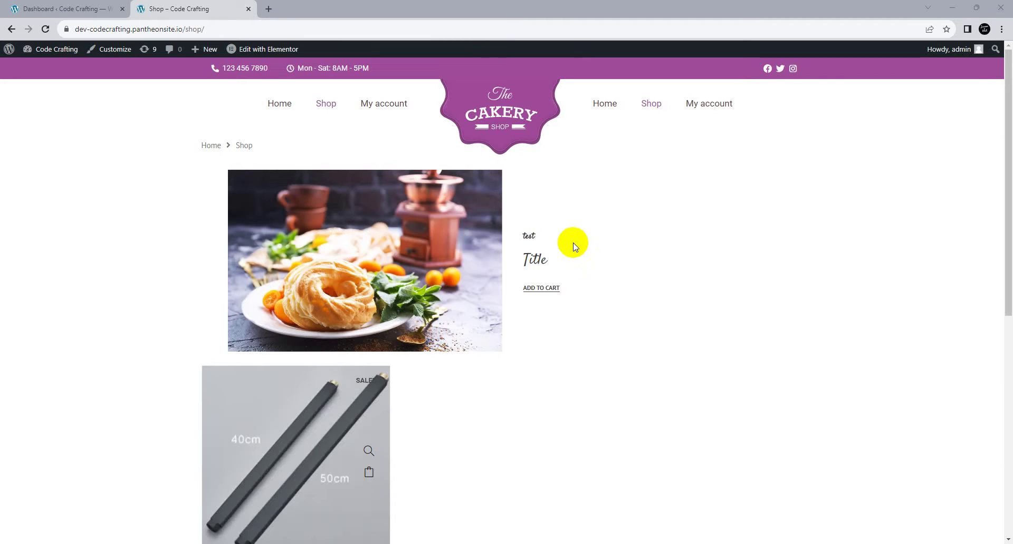
Step: On the live shop page, bring up the Edit with Elementor options and the Shop Page template entry
right_click(255, 53)
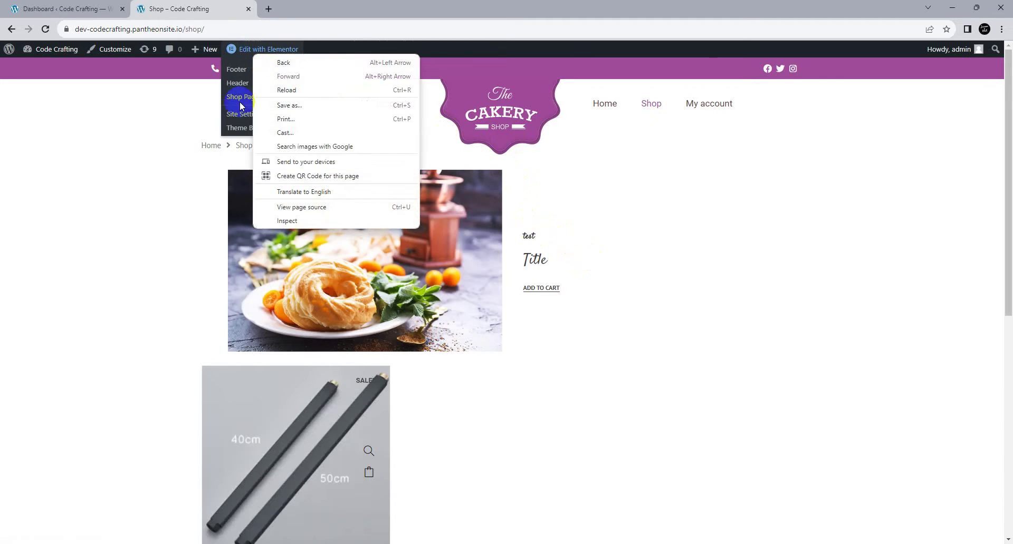
Step: Load the Shop Page template in a new Elementor tab and scroll to the product grid
click(169, 152)
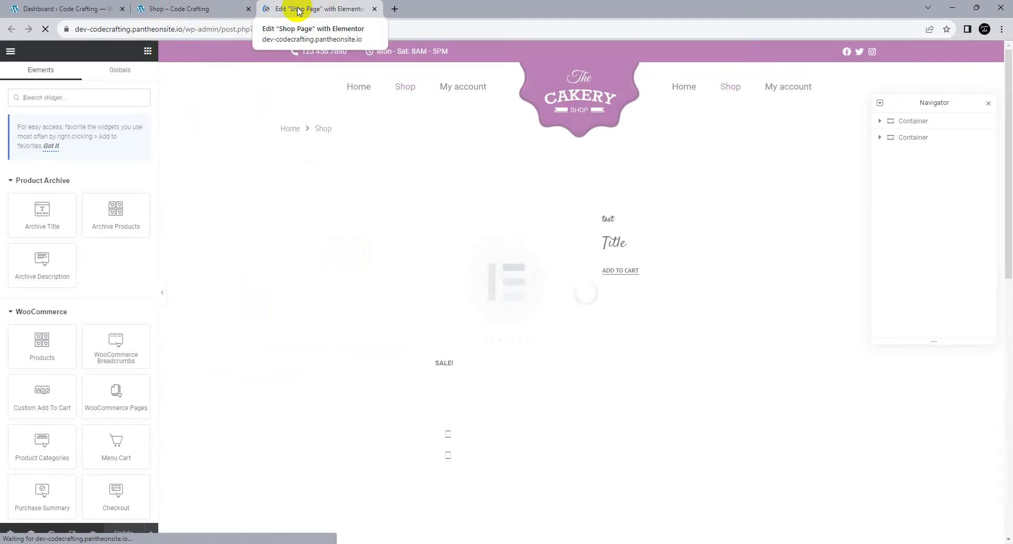
scroll(507, 274, down, 4)
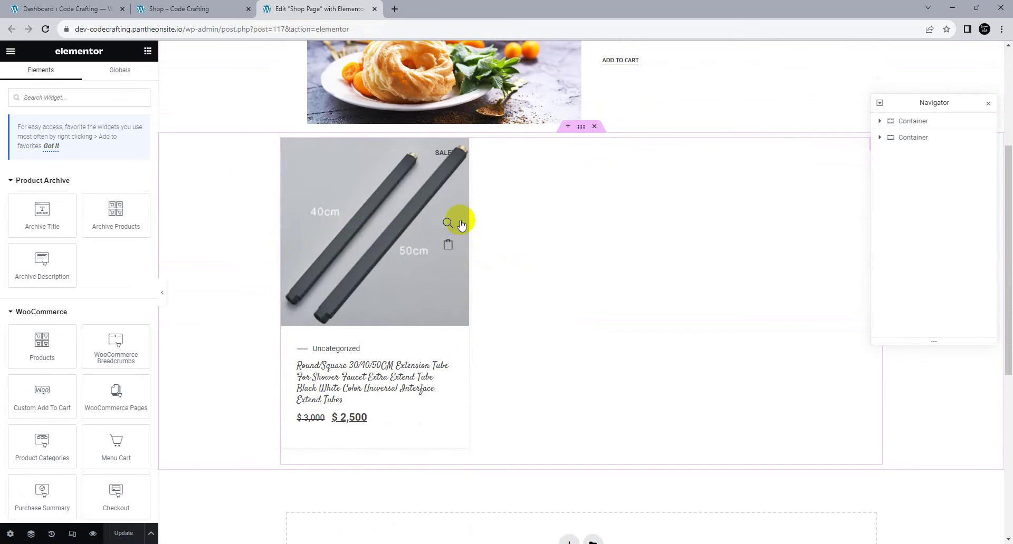
Step: Add a two-column section, move the product grid into its right column, and delete the leftover container
click(569, 127)
click(571, 186)
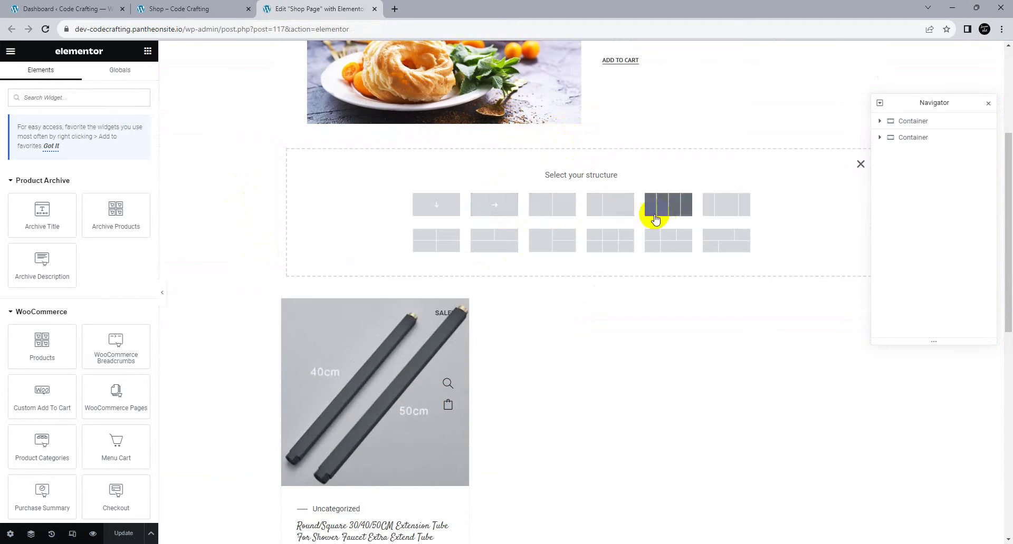
click(627, 211)
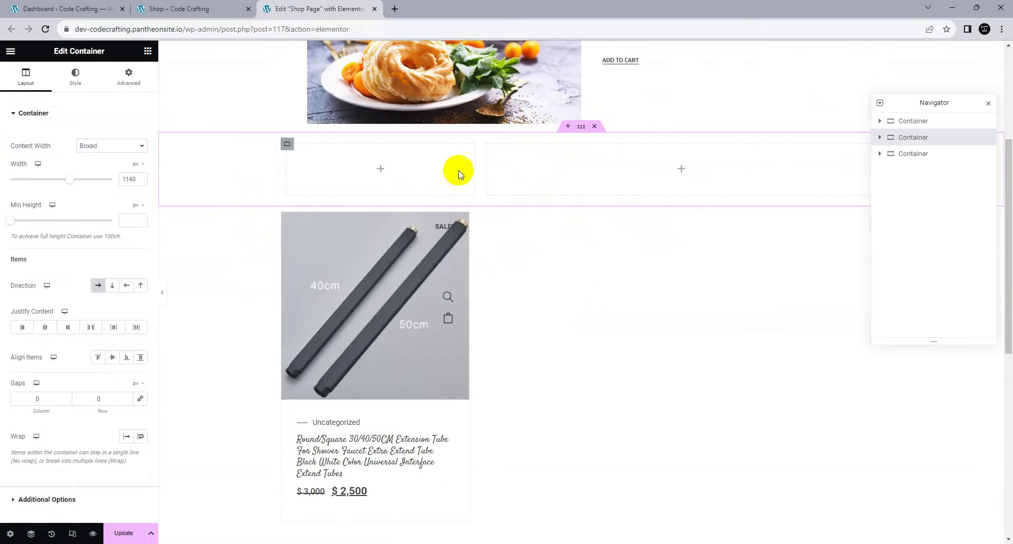
drag(446, 274, 618, 167)
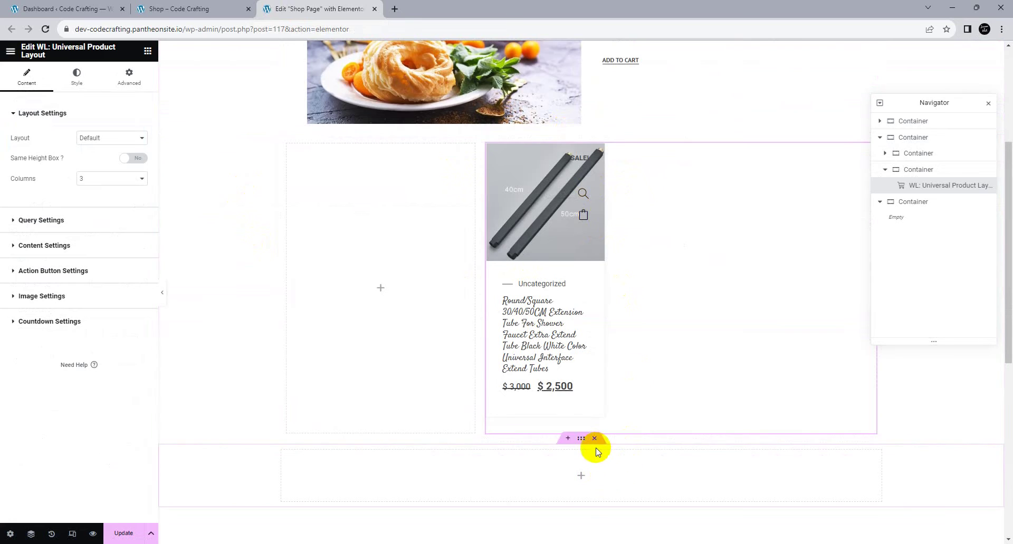
click(594, 438)
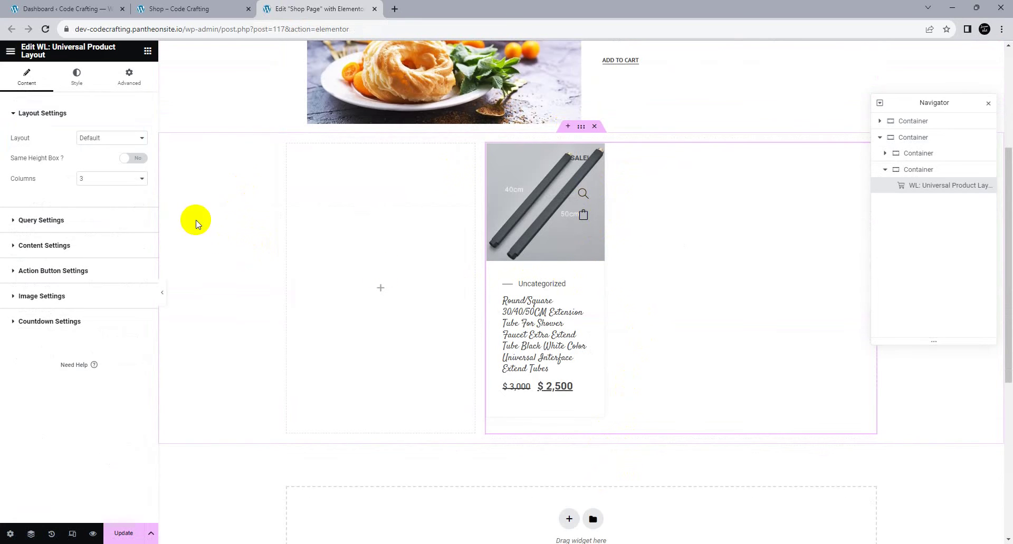
Step: Switch the product grid to 2 products per row, then back to 3
click(135, 178)
click(122, 200)
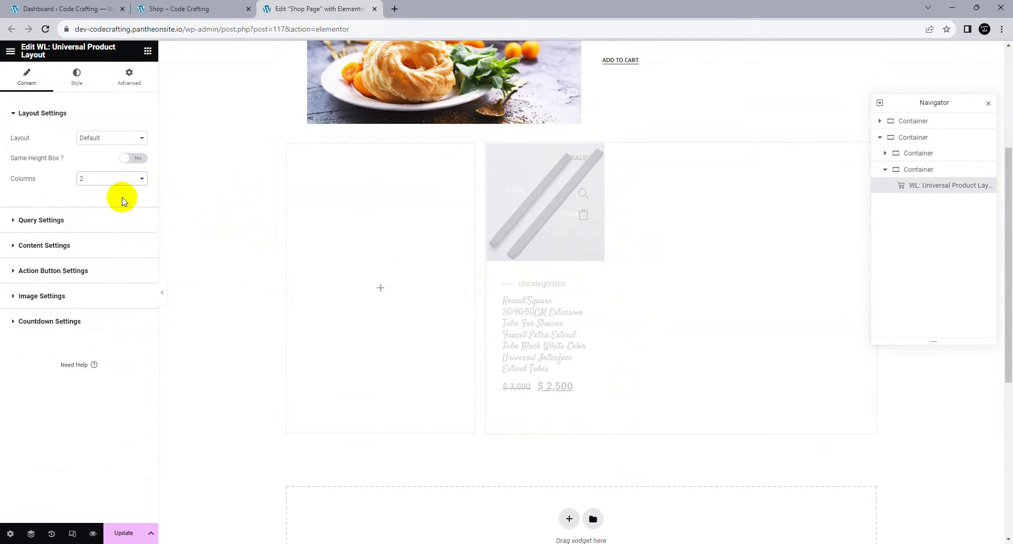
click(125, 179)
click(121, 206)
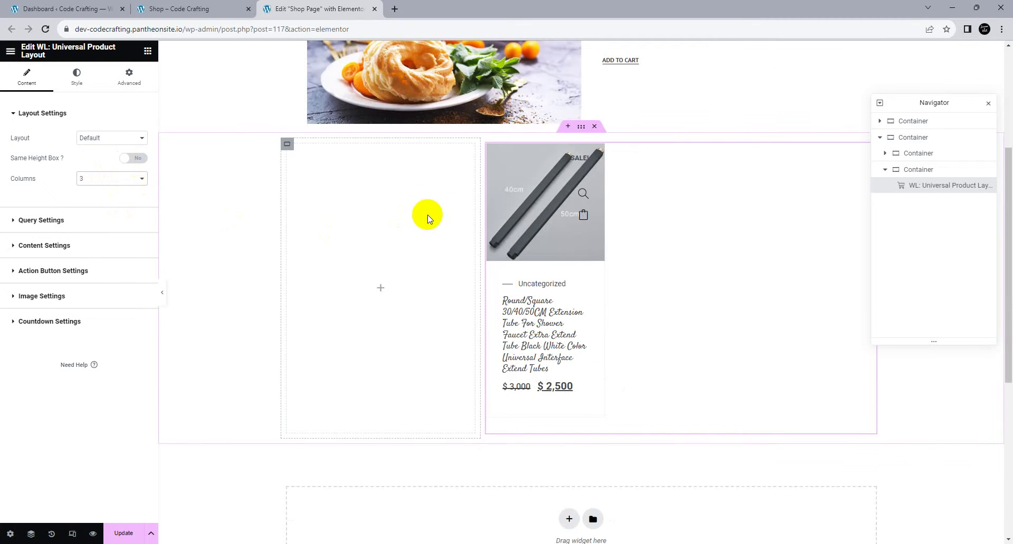
Step: Narrow the left column to about 31% and widen the row container to 1600 px
drag(480, 244, 459, 245)
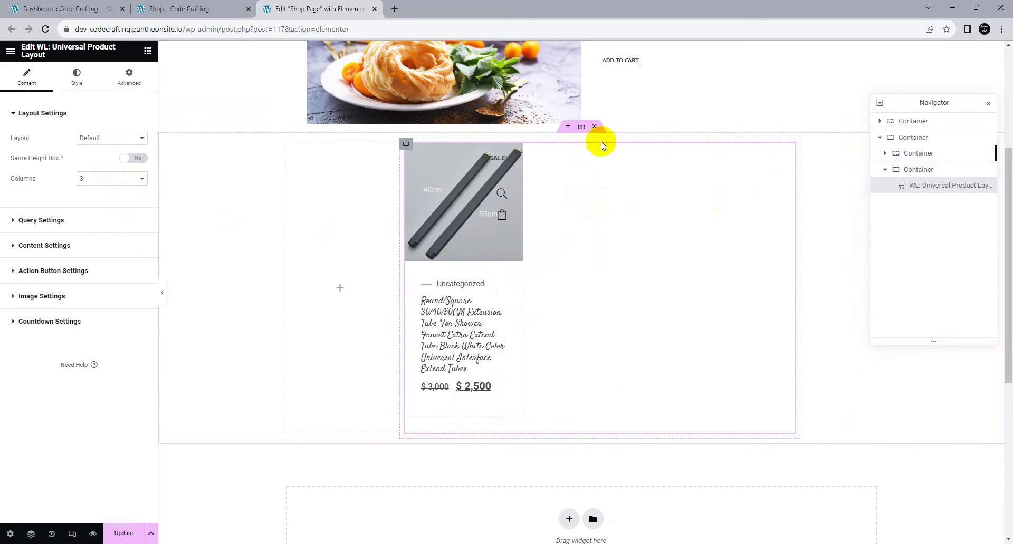
click(581, 126)
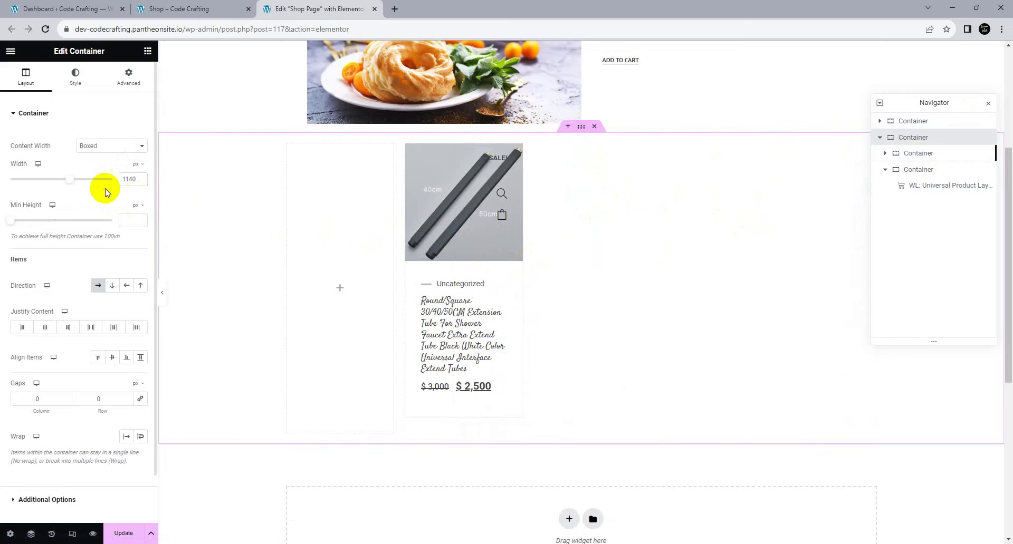
drag(70, 179, 127, 182)
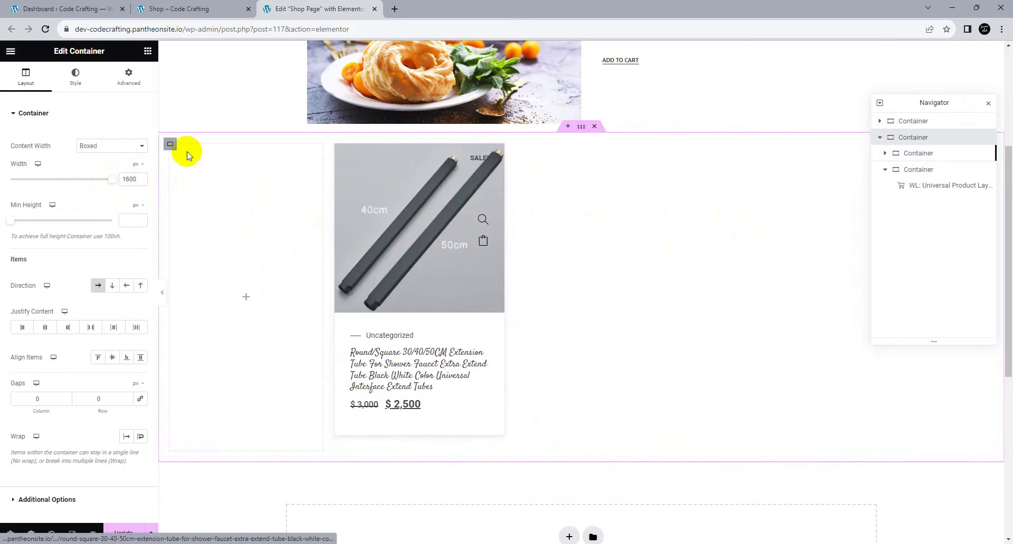
Step: Place a WL: Product Filter widget set to Search Form in the left column and save
click(147, 51)
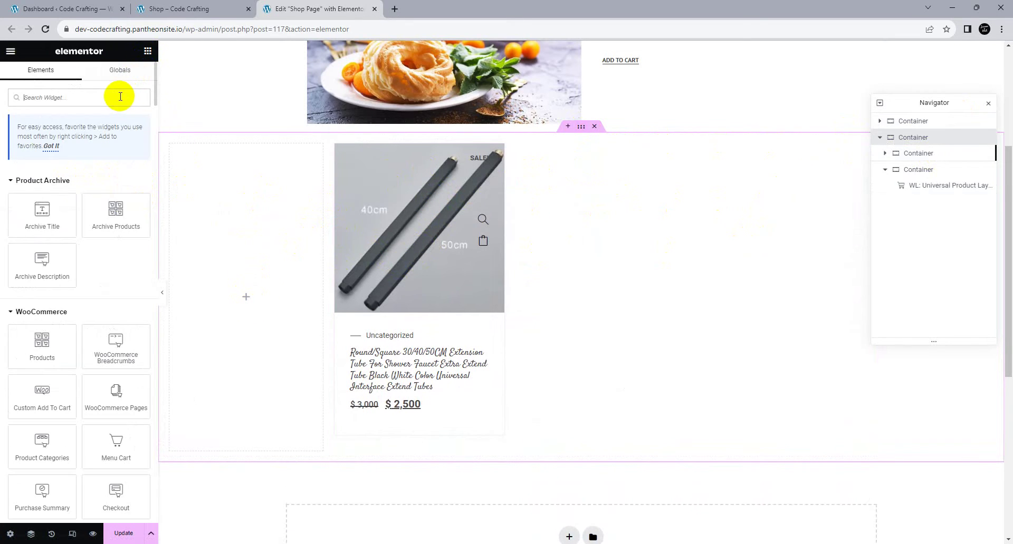
text(filter)
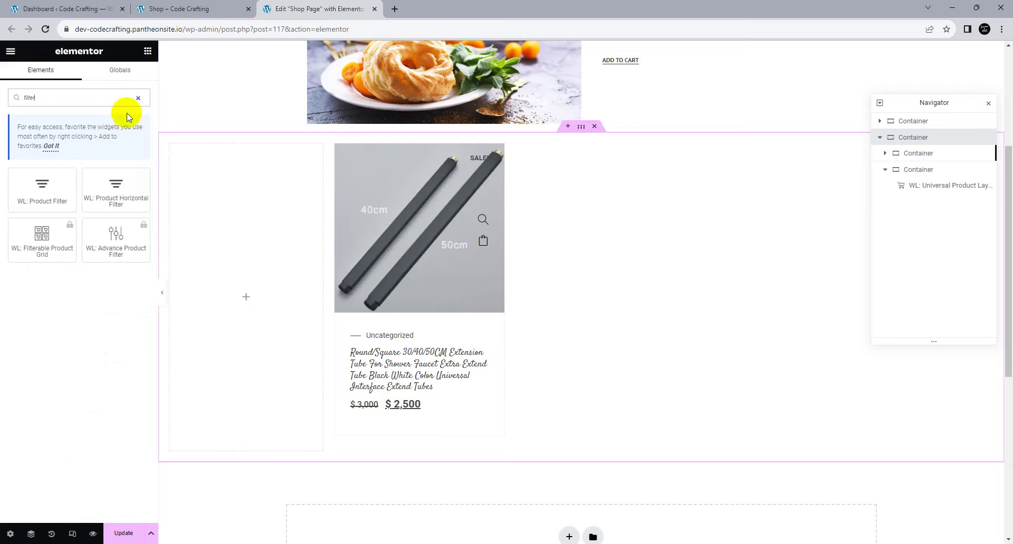
drag(45, 176, 220, 191)
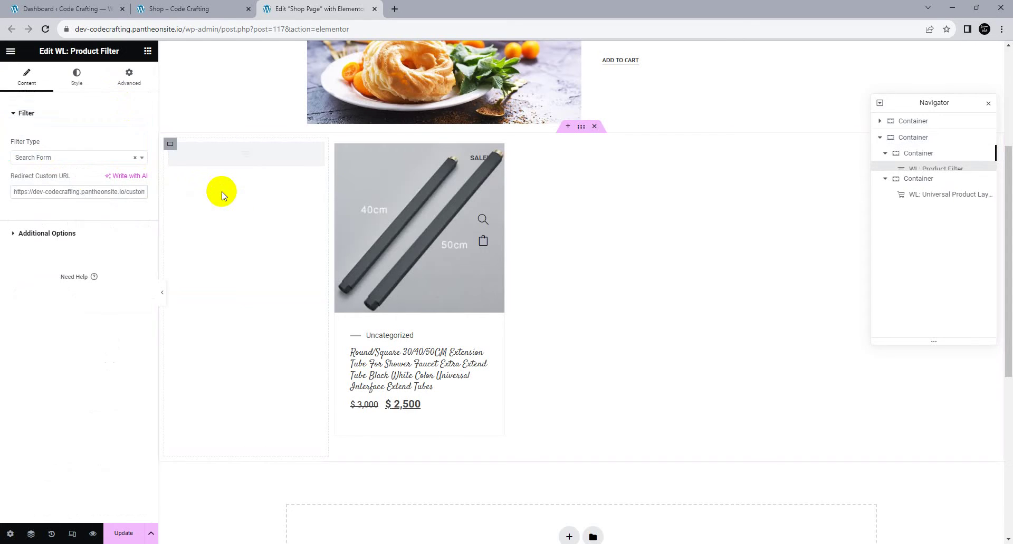
click(46, 159)
click(46, 159)
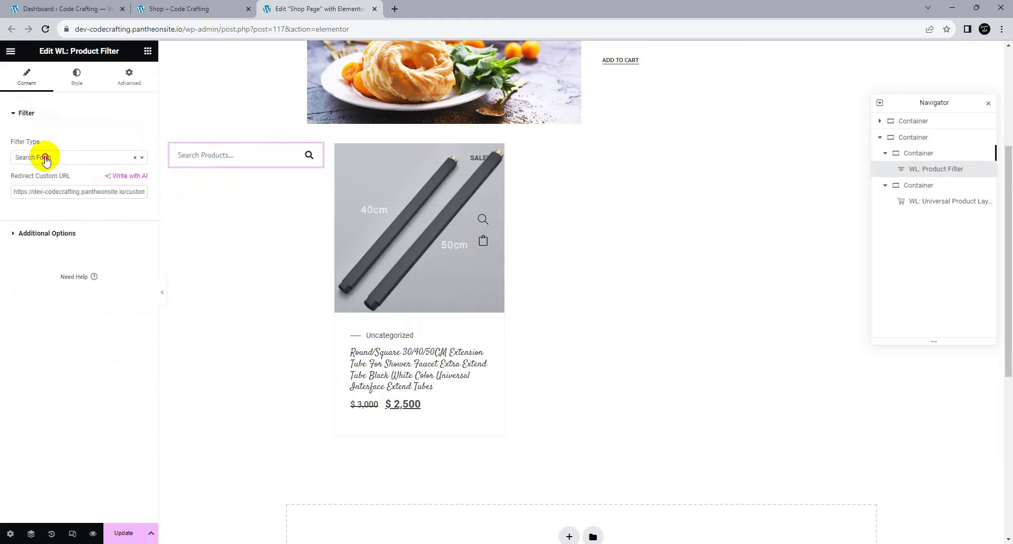
click(213, 156)
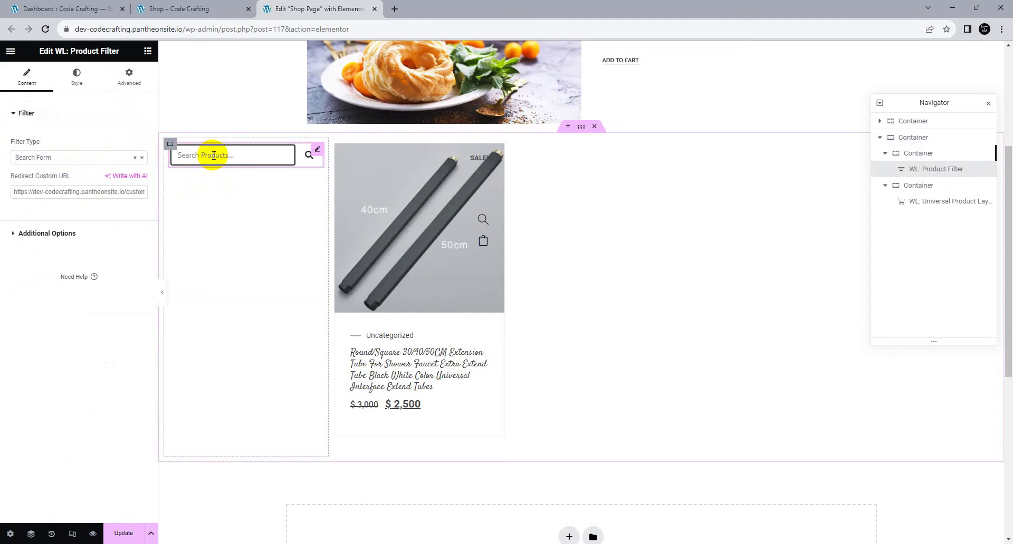
click(125, 534)
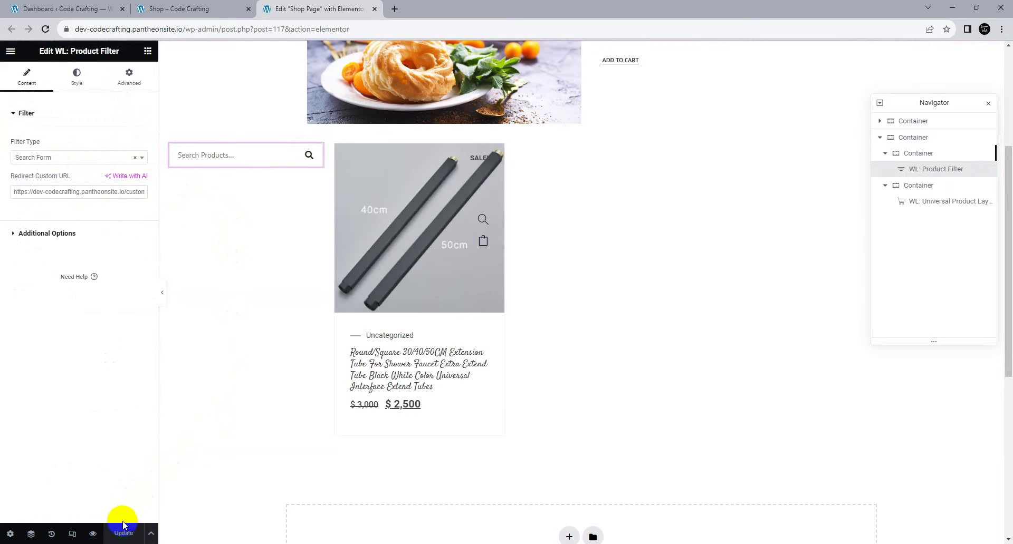
Step: Reload the live shop tab and run a test search for 'hokl' in the sidebar box
click(180, 9)
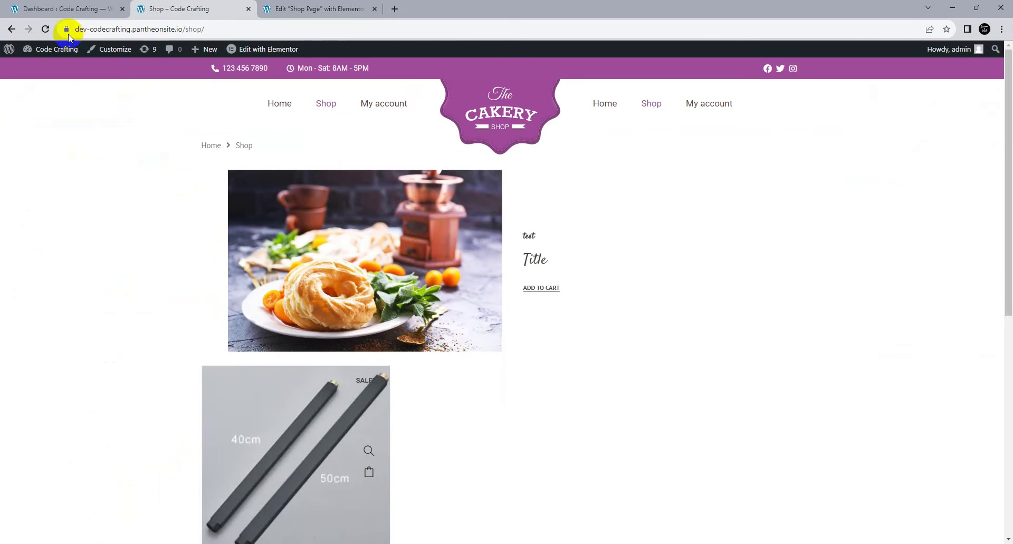
click(45, 29)
drag(153, 12, 310, 15)
click(176, 280)
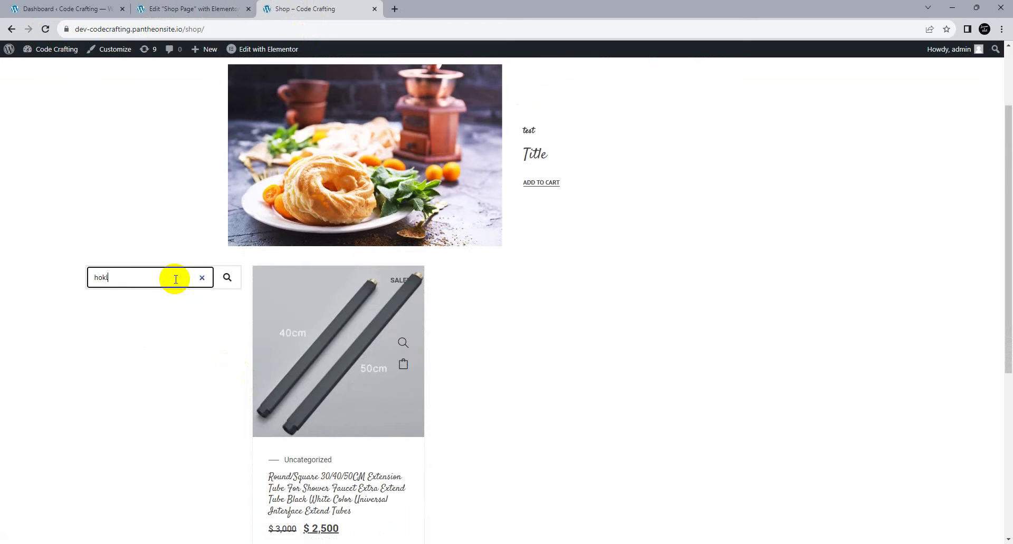
click(232, 280)
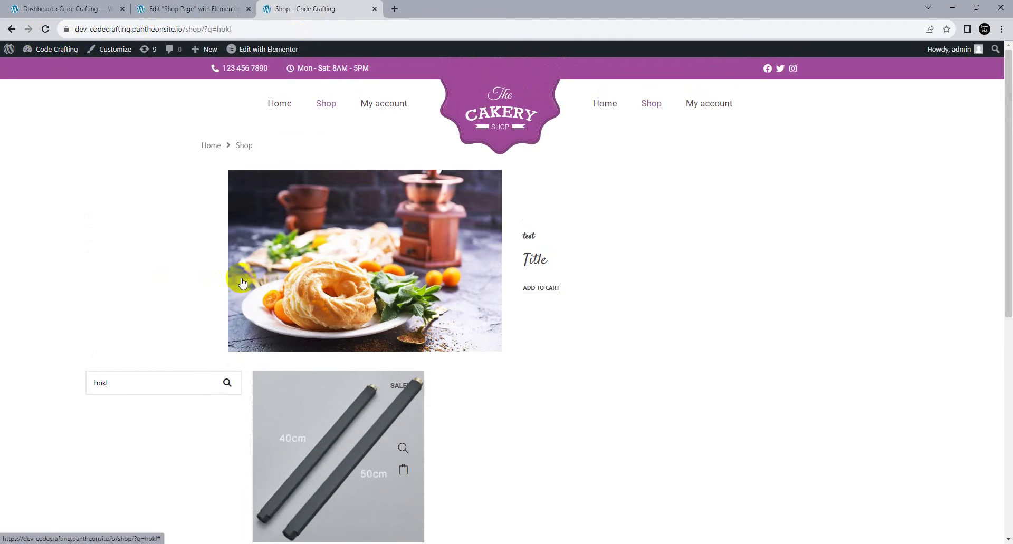
scroll(241, 282, down, 2)
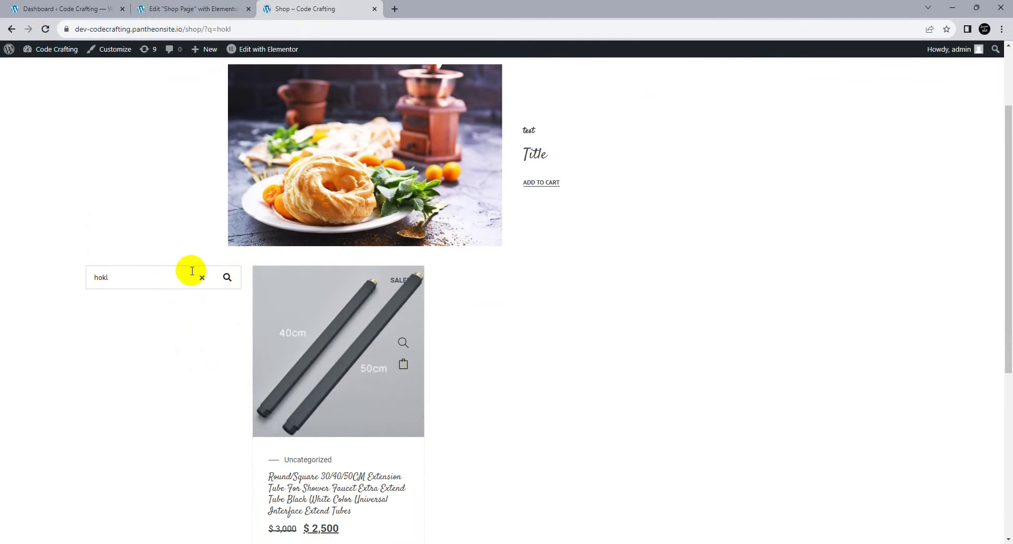
Step: Change the Product Filter type from Search Form to Price and update the template
click(197, 276)
click(135, 8)
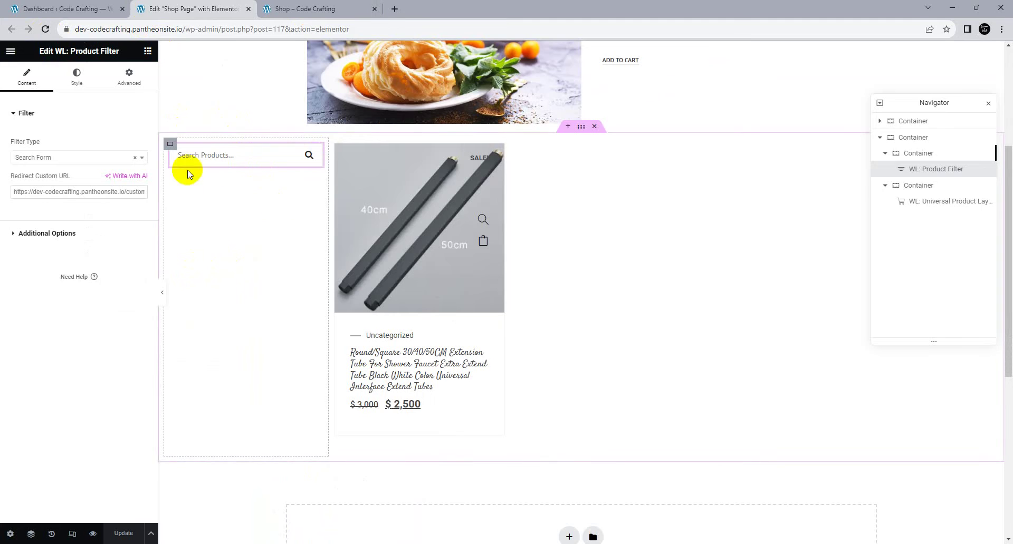
click(68, 232)
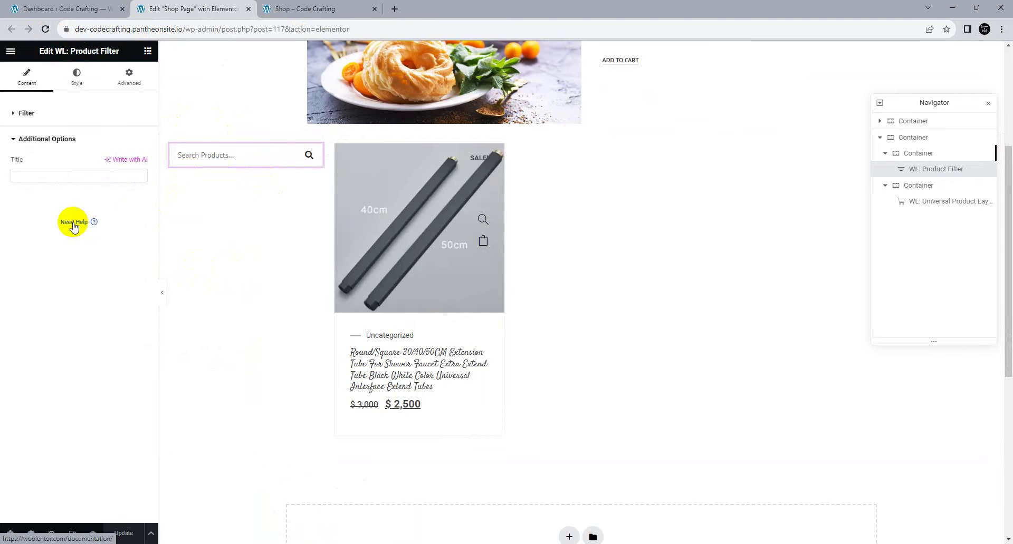
click(65, 112)
click(62, 158)
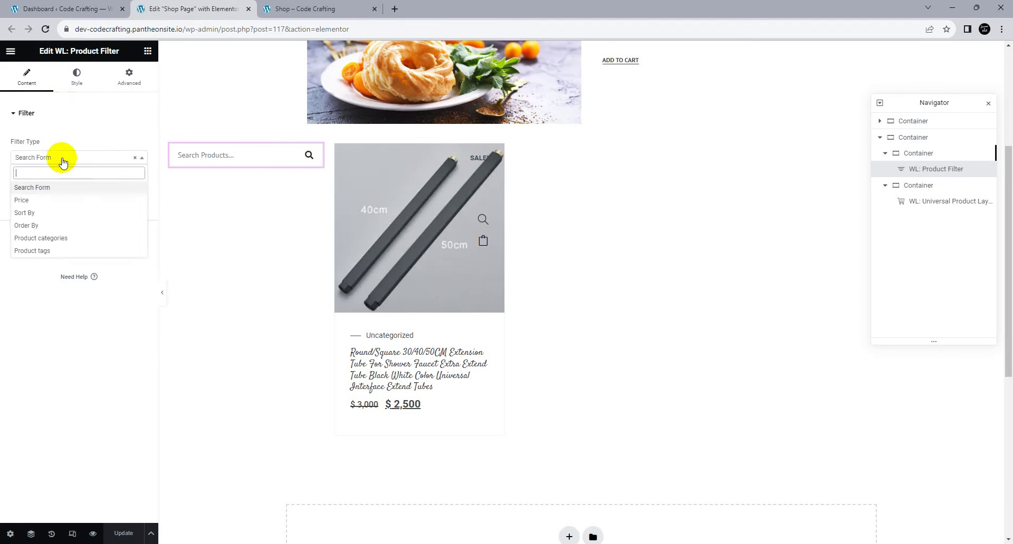
click(45, 201)
click(126, 533)
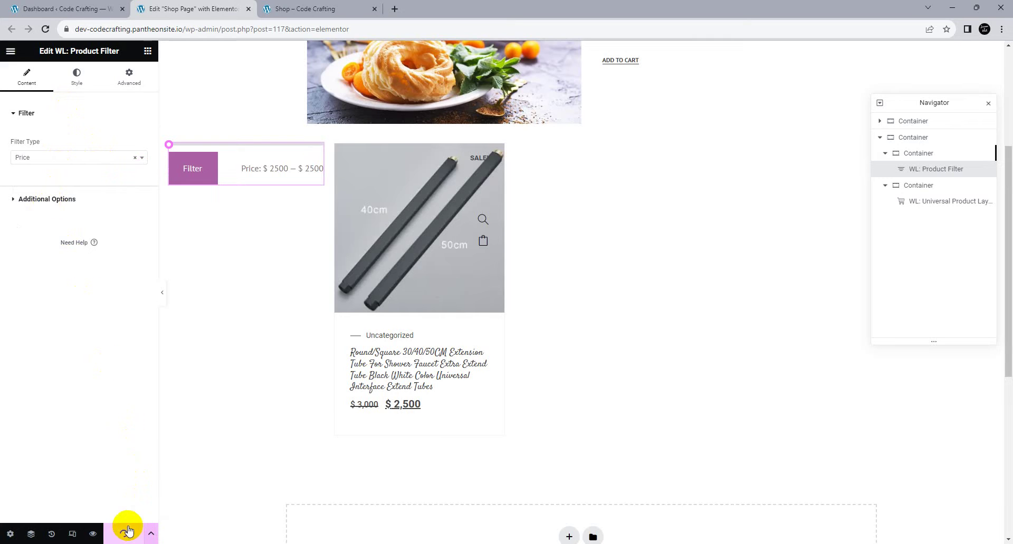
click(317, 8)
Step: Reload the live shop and scroll through it to check the new price filter
click(52, 31)
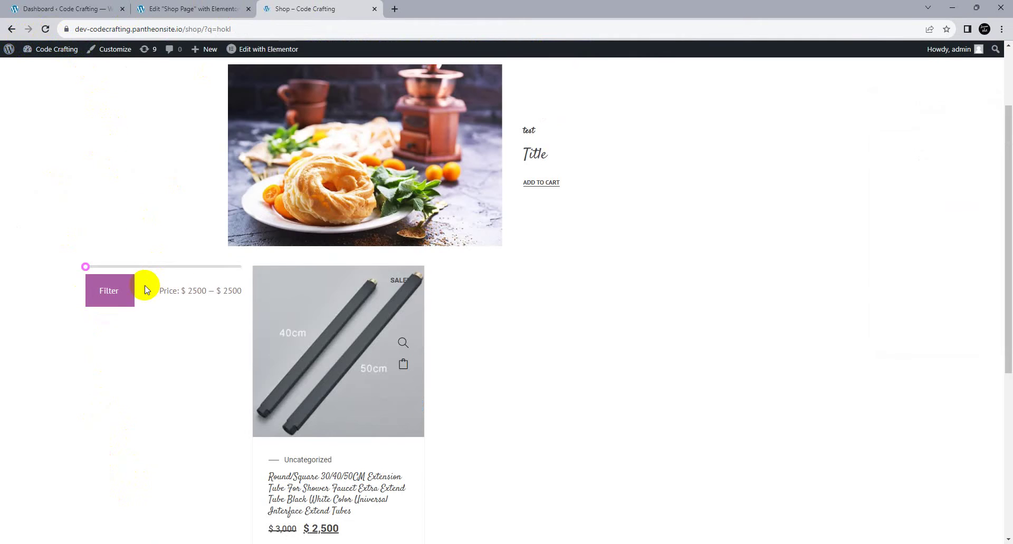
scroll(195, 308, down, 1)
scroll(328, 264, down, 2)
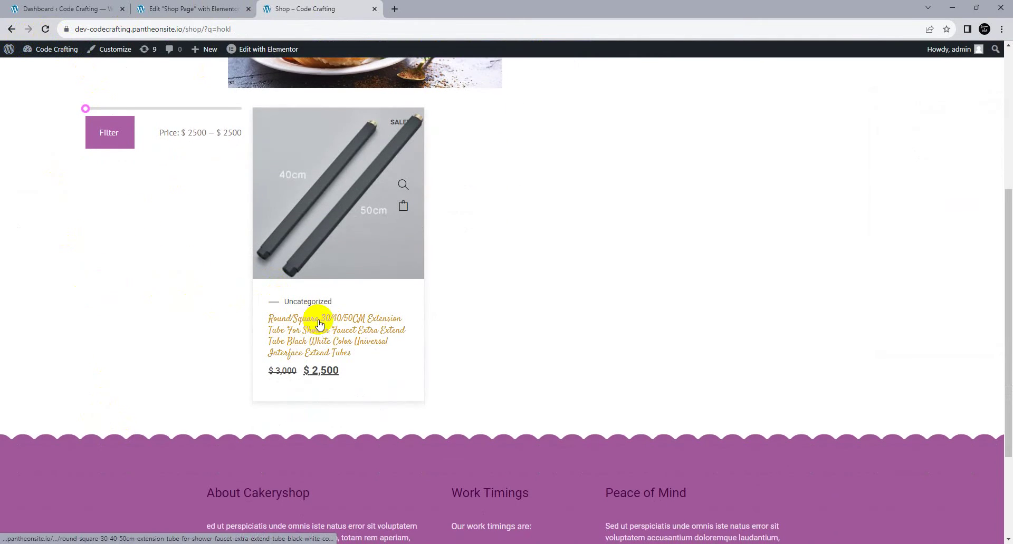
scroll(333, 288, up, 4)
scroll(330, 294, down, 2)
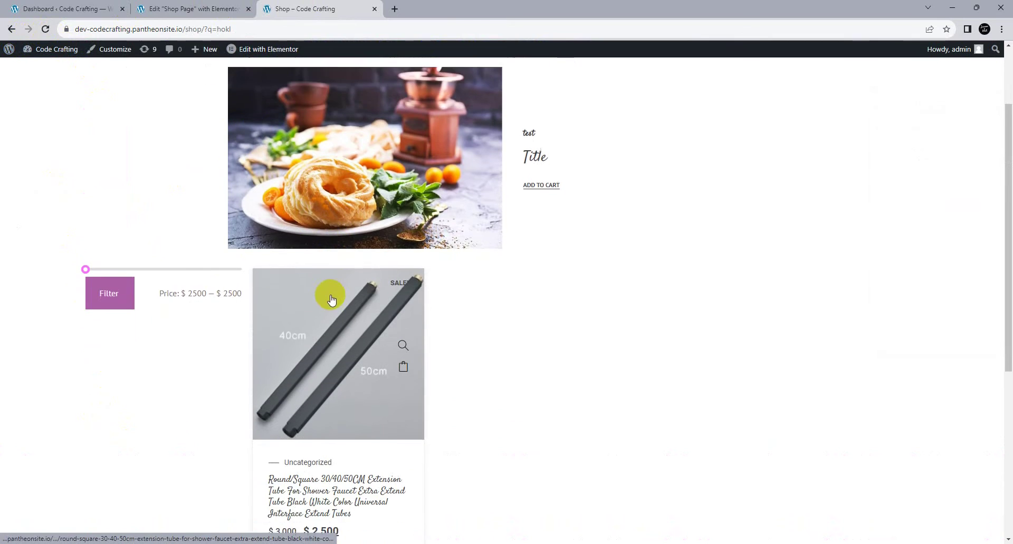
Step: Go to Products > All Products in the WordPress admin
click(103, 5)
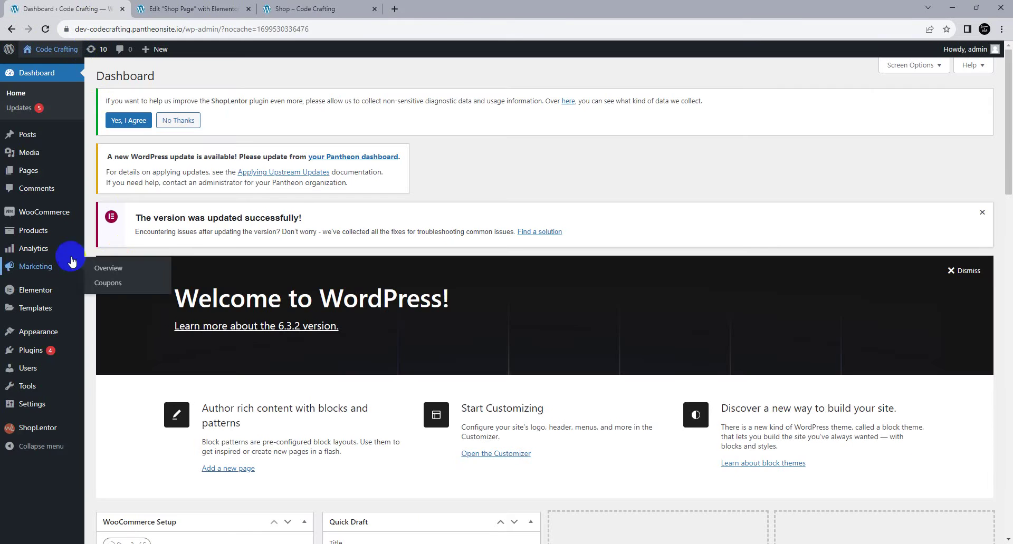
mouse_move(55, 231)
click(123, 234)
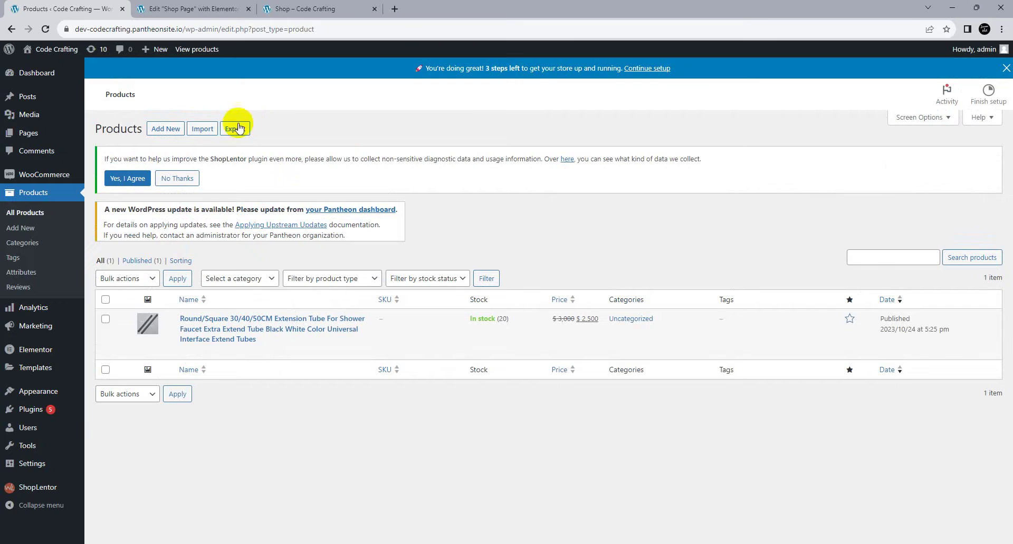
Step: Start a product CSV import using the Divi Engine sample products file
click(210, 129)
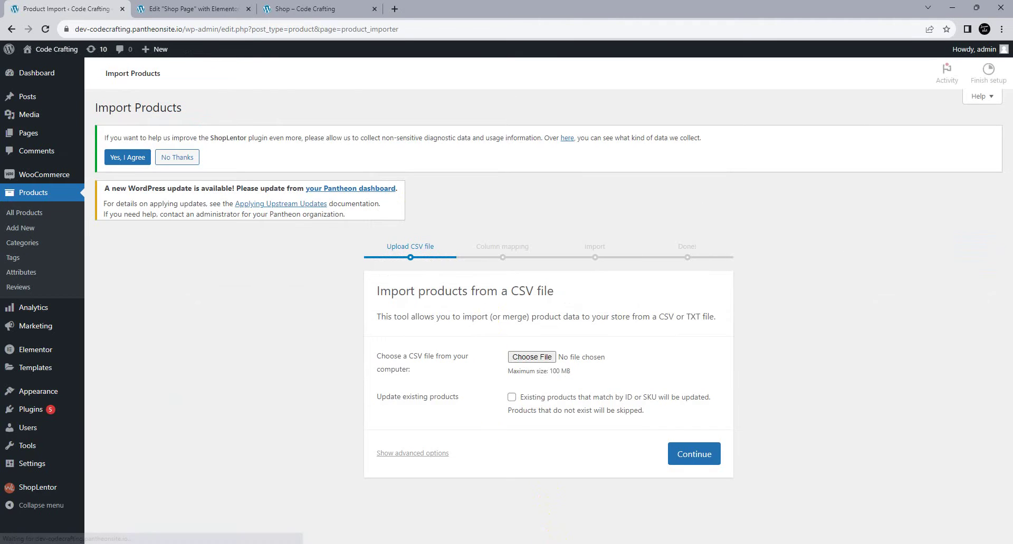
click(527, 356)
double_click(594, 96)
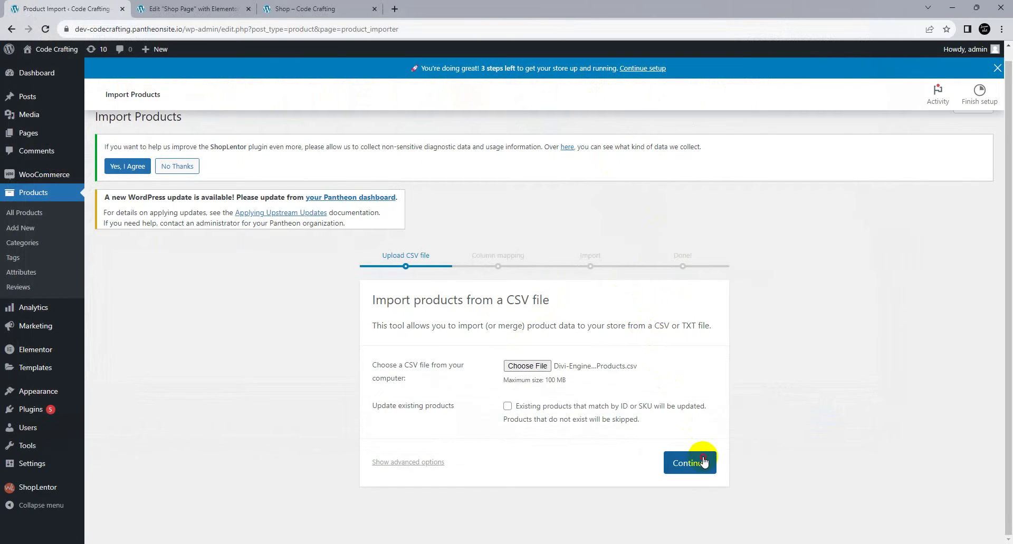
click(696, 461)
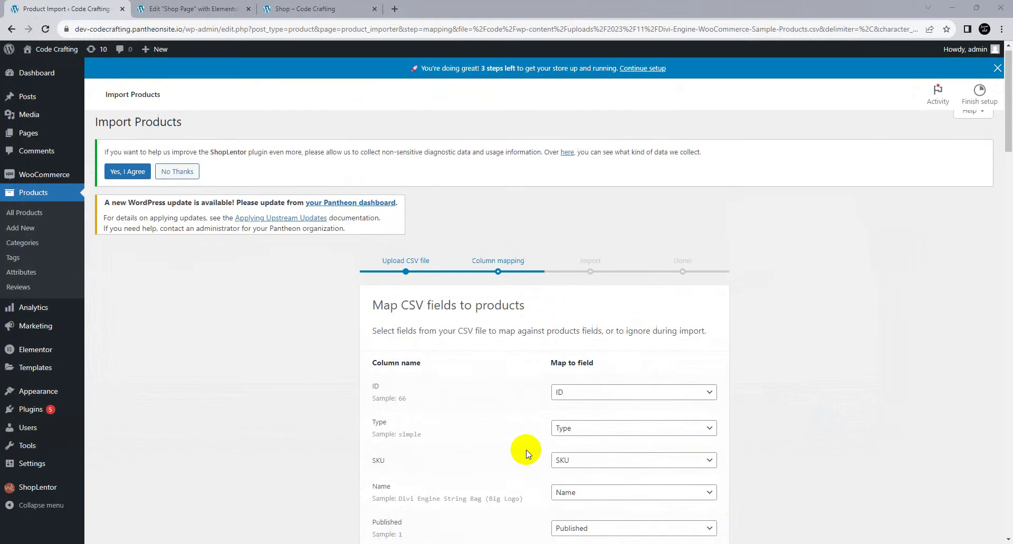
Step: Keep the default column mapping and run the importer to add the 17 products
scroll(517, 430, down, 5)
scroll(514, 427, down, 20)
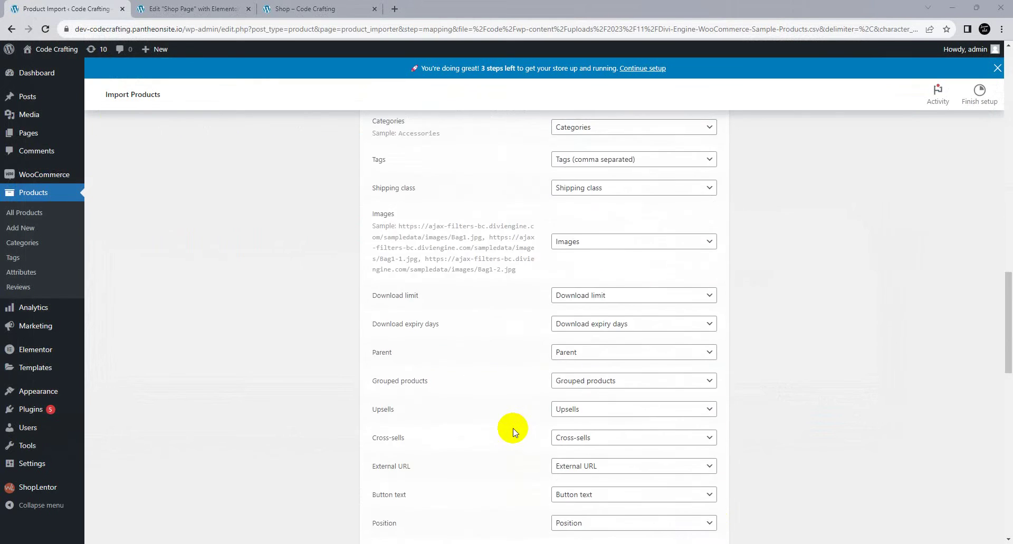
scroll(510, 422, down, 2)
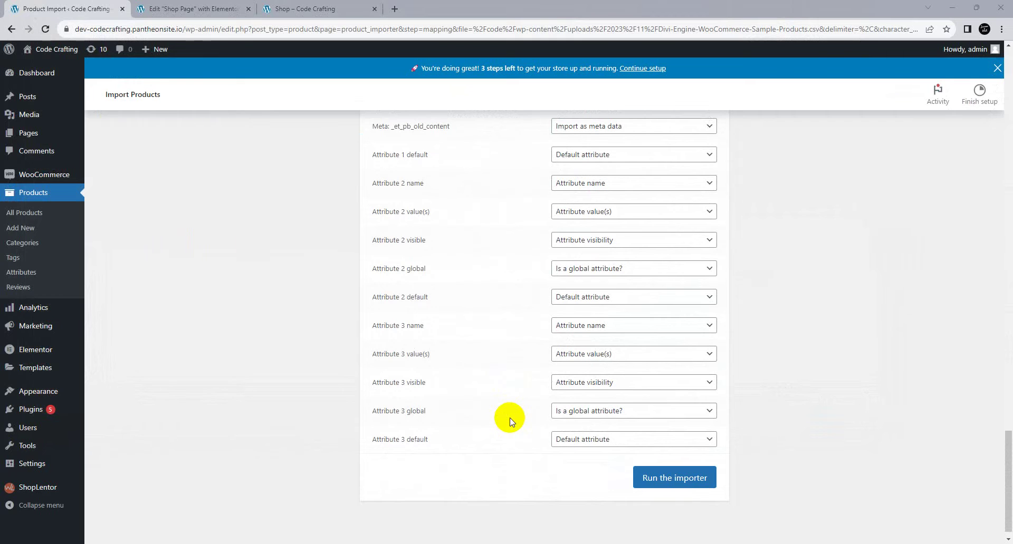
click(695, 467)
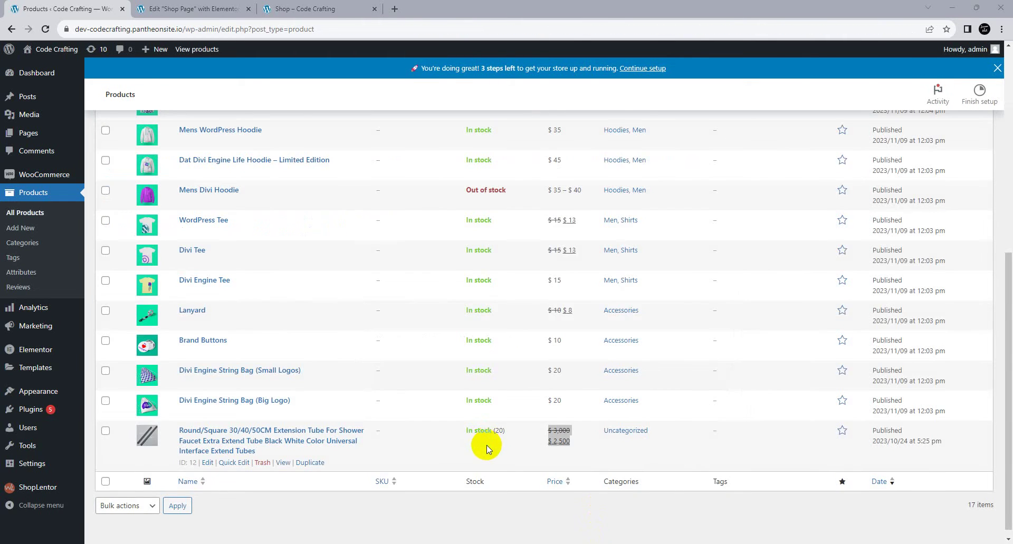
scroll(486, 446, up, 10)
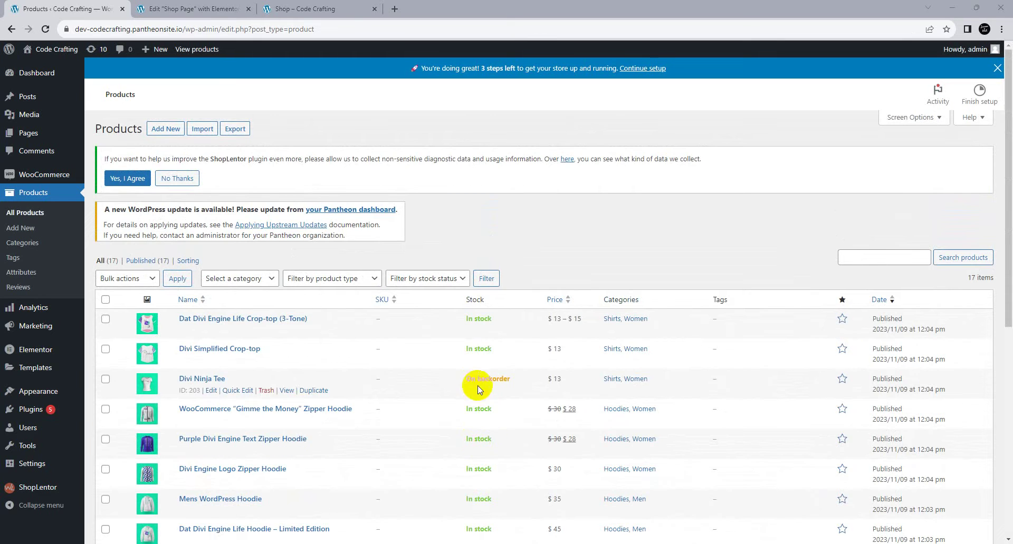
Step: Reload the shop and filter products to the $1286–$2500 price range
click(271, 8)
click(45, 30)
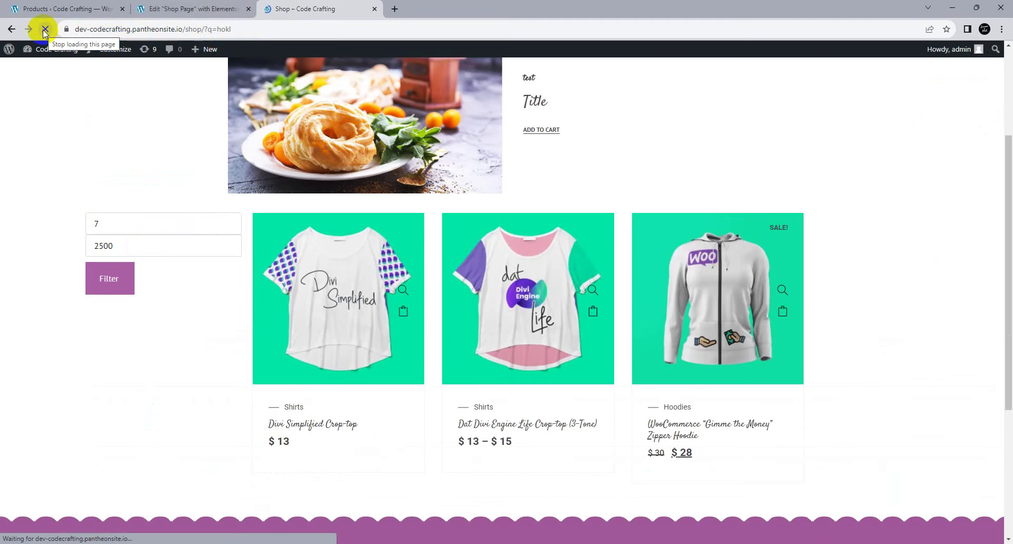
scroll(372, 130, down, 4)
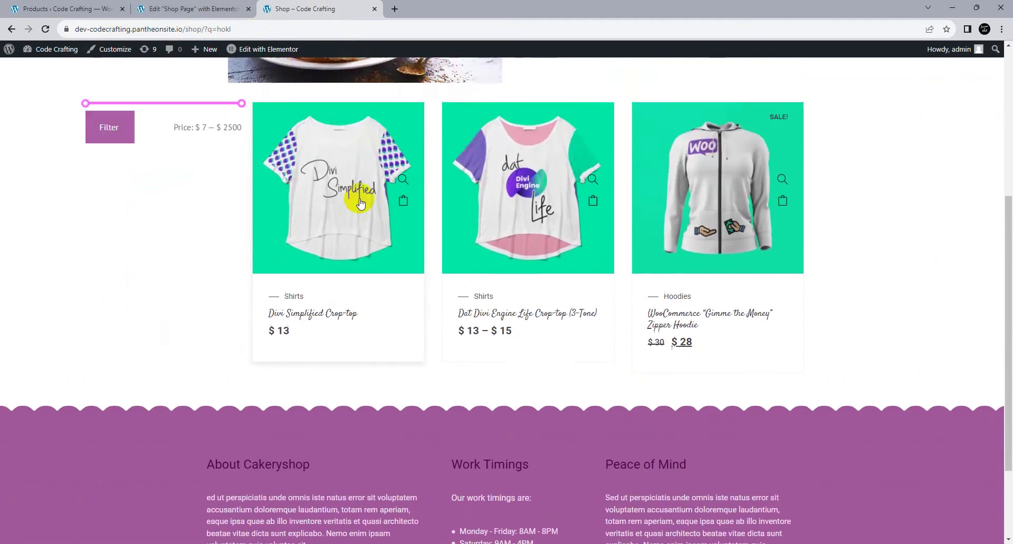
scroll(363, 193, up, 1)
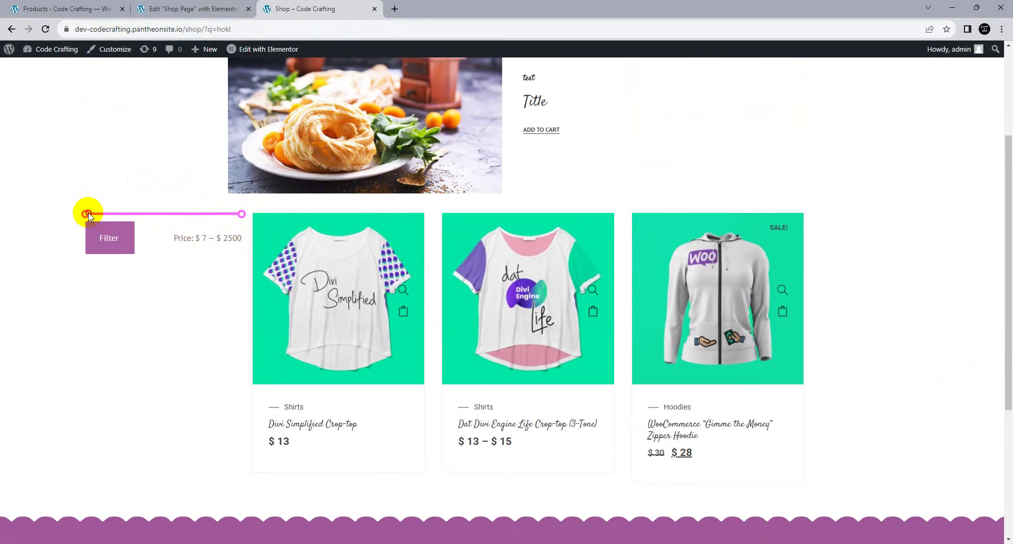
drag(94, 213, 165, 213)
click(113, 236)
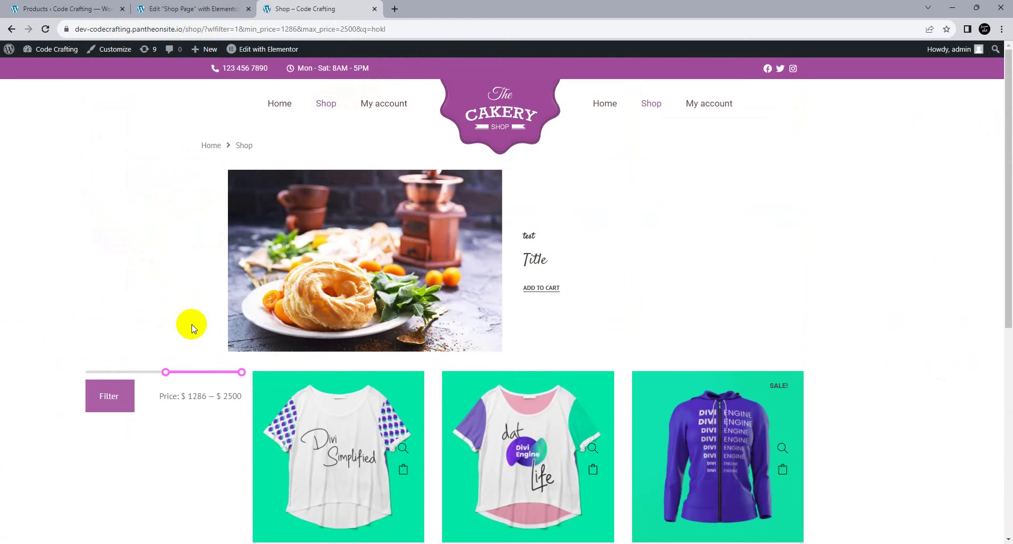
scroll(147, 257, down, 3)
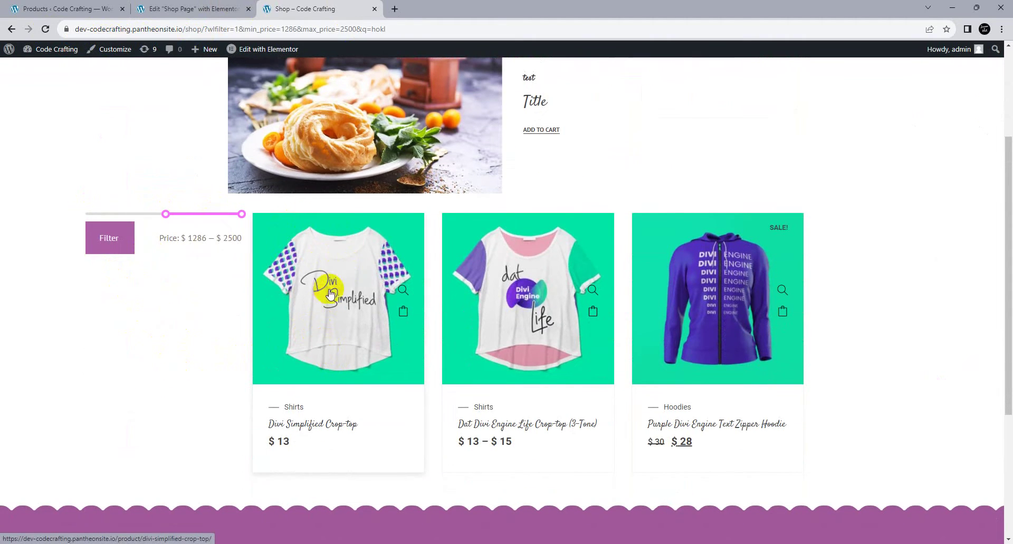
Step: Return to the Shop Page editor and bring up the product layout widget's context menu
right_click(247, 55)
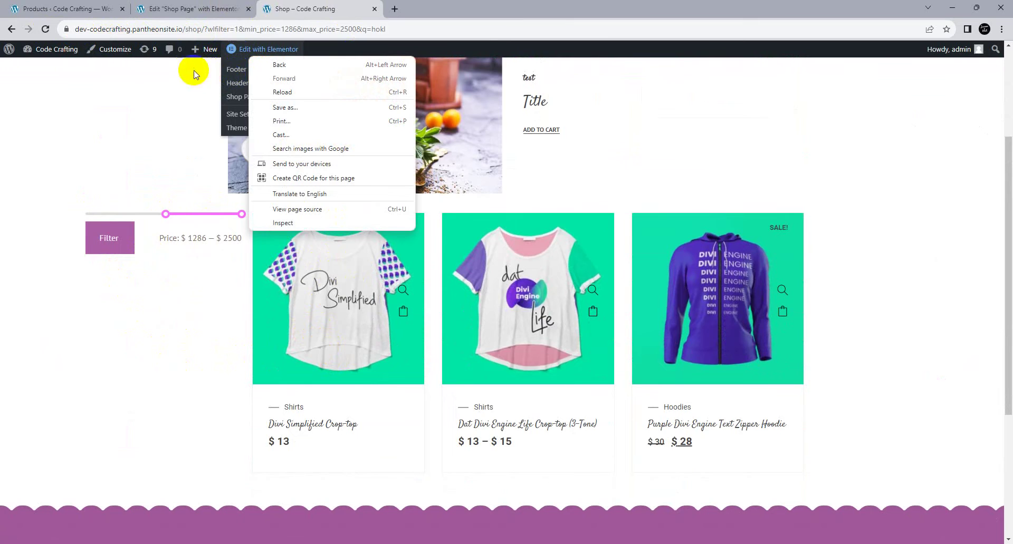
click(192, 8)
scroll(417, 272, up, 3)
scroll(409, 263, down, 1)
right_click(562, 278)
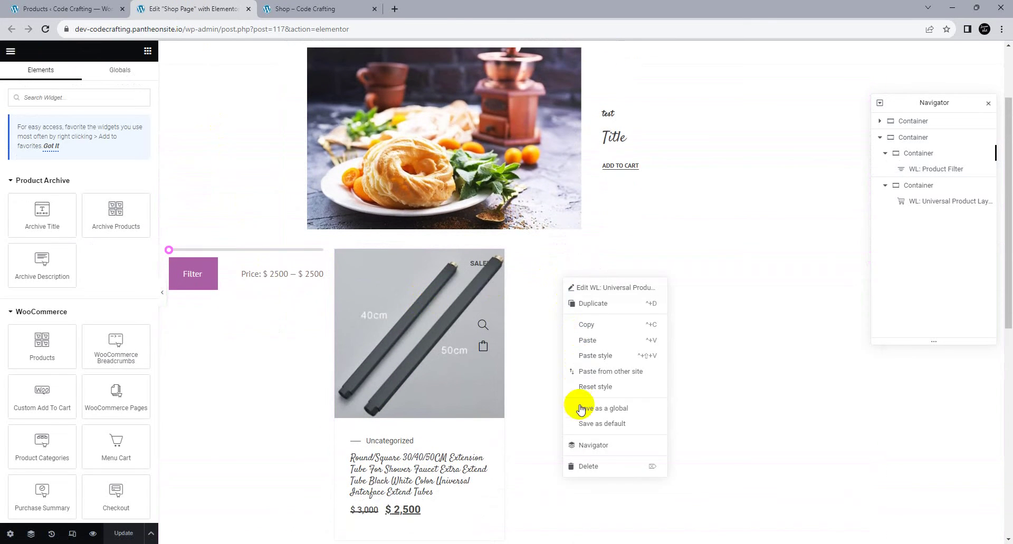
Step: Swap the WL: Universal Product Layout widget for Archive Products, then reload the live shop
click(586, 467)
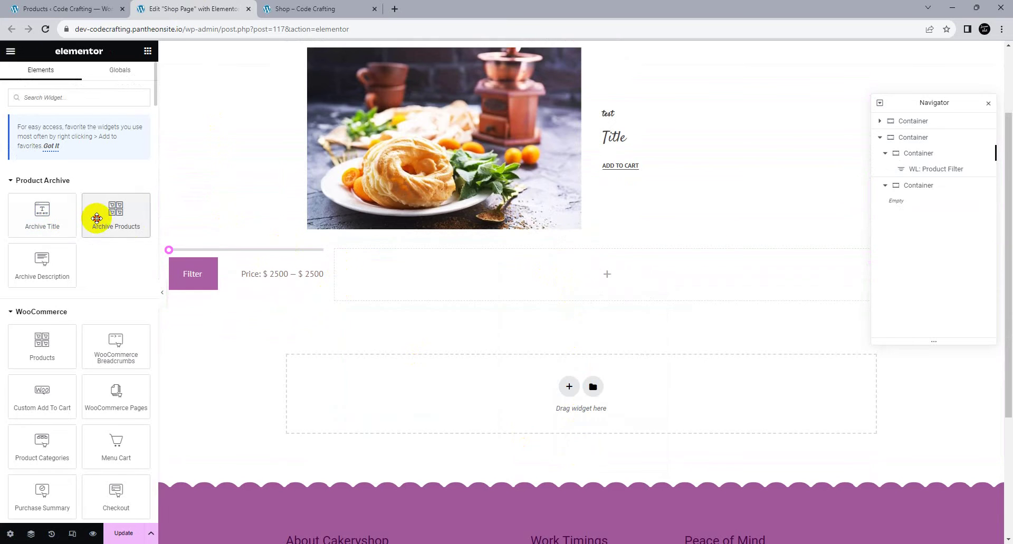
drag(90, 215, 436, 273)
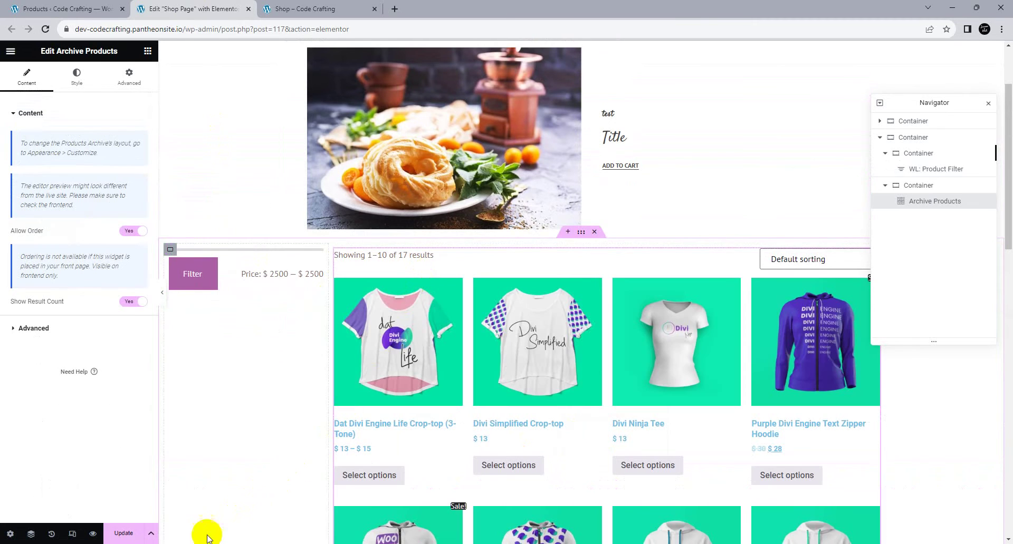
click(285, 8)
click(45, 29)
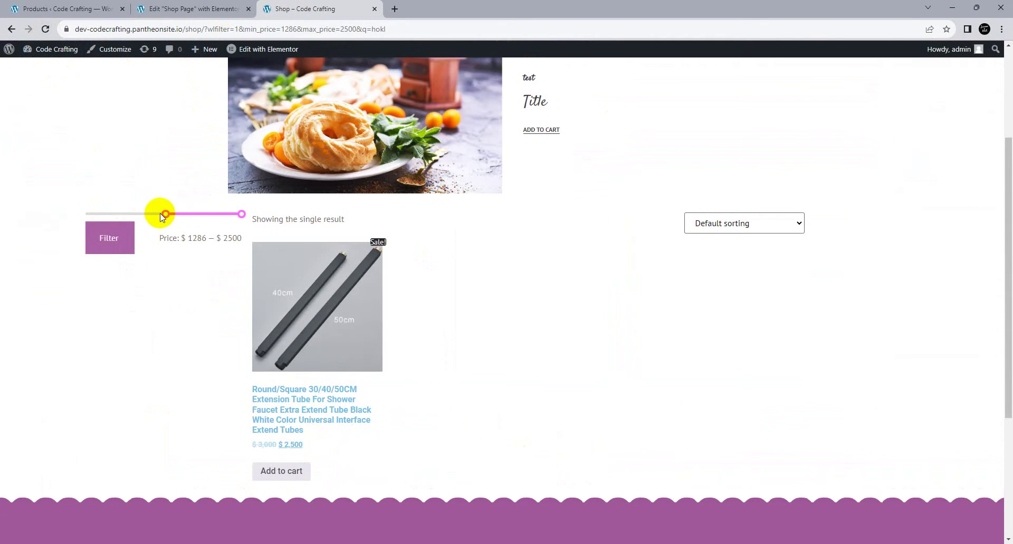
Step: Reload the shop and apply a $7–$2500 price filter
drag(165, 213, 110, 214)
click(47, 29)
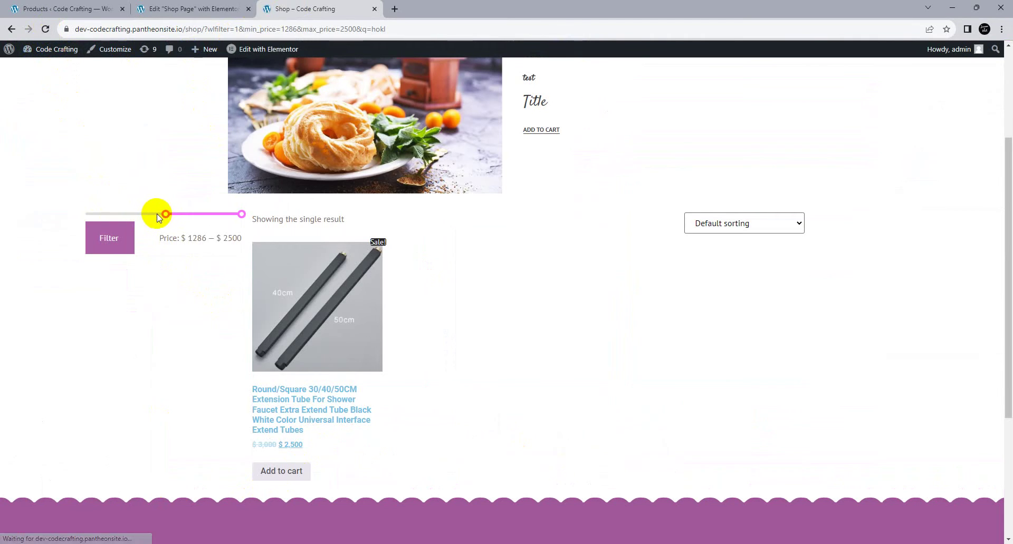
drag(165, 214, 71, 215)
click(95, 236)
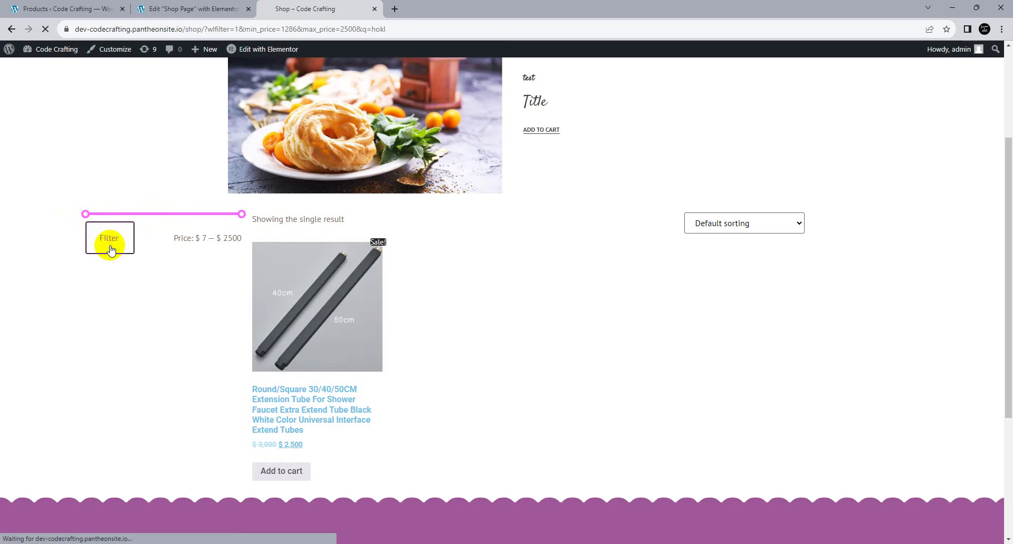
scroll(333, 267, down, 5)
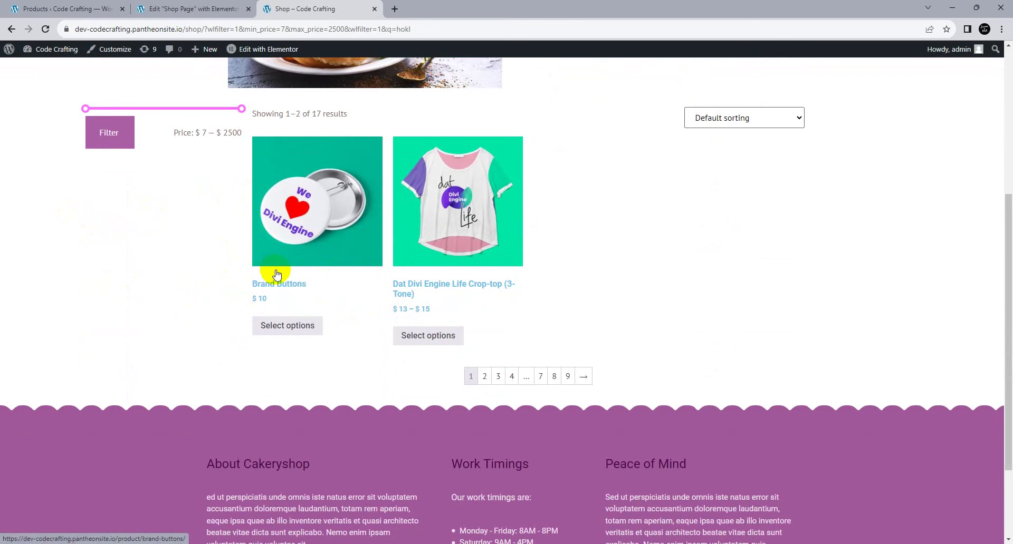
scroll(275, 274, up, 2)
Step: Lower the maximum price and apply a $7–$1524 price filter
click(195, 8)
click(327, 17)
drag(240, 212, 180, 215)
click(127, 233)
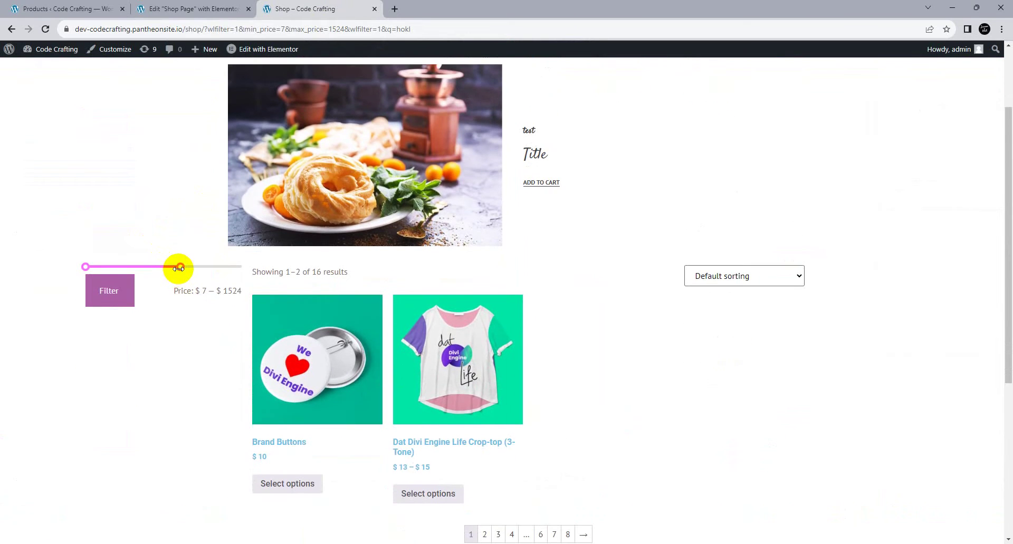
Step: Apply a $24–$405 price filter, then drag the maximum back to $2500
drag(179, 266, 111, 269)
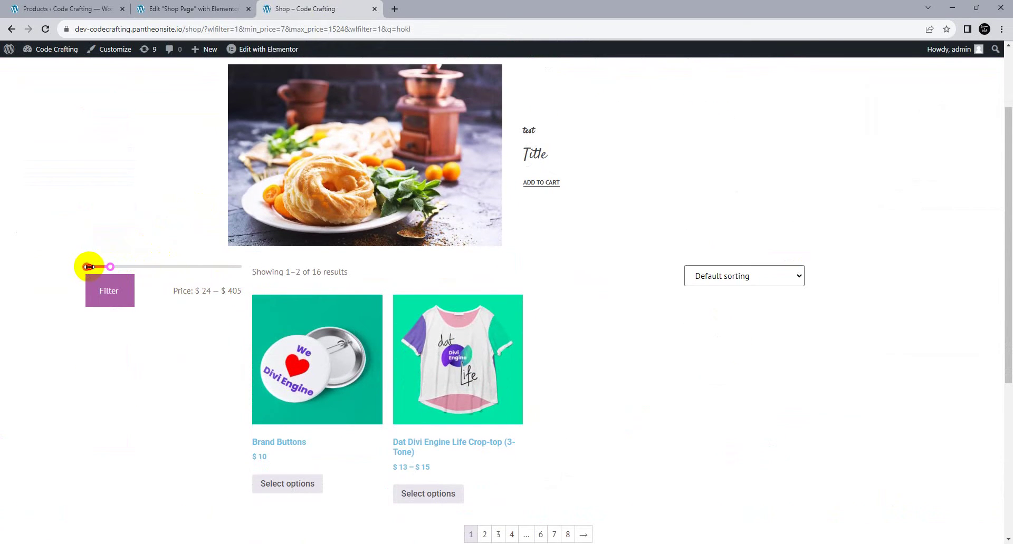
click(104, 294)
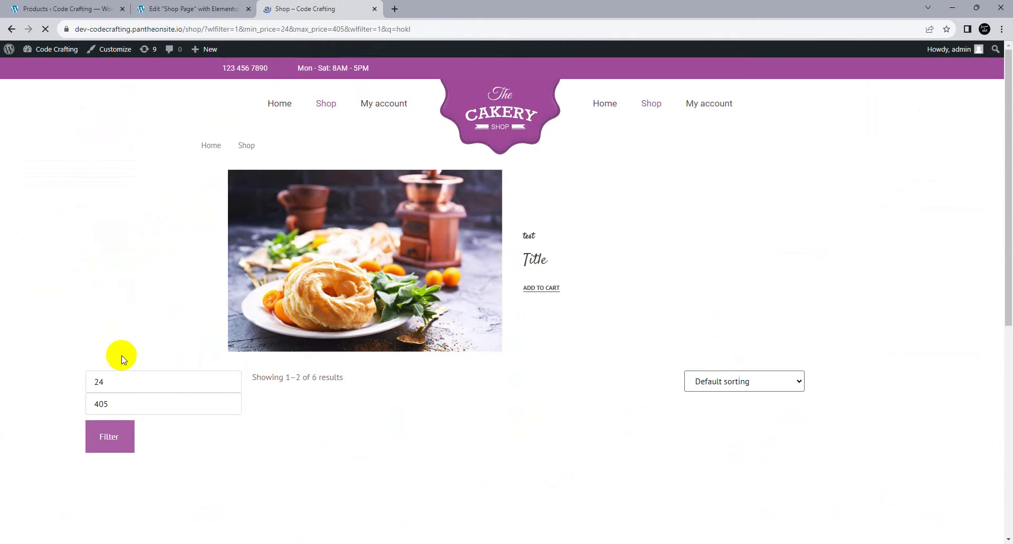
scroll(317, 357, down, 4)
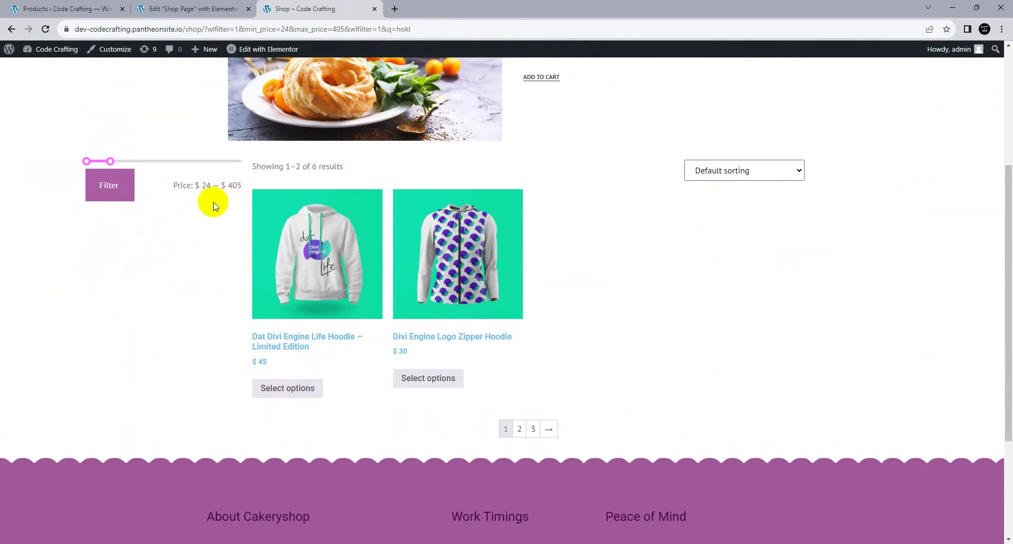
drag(113, 161, 241, 161)
Step: Review the Archive Products advanced and content settings, then undo to restore WL: Universal Product Layout
click(222, 6)
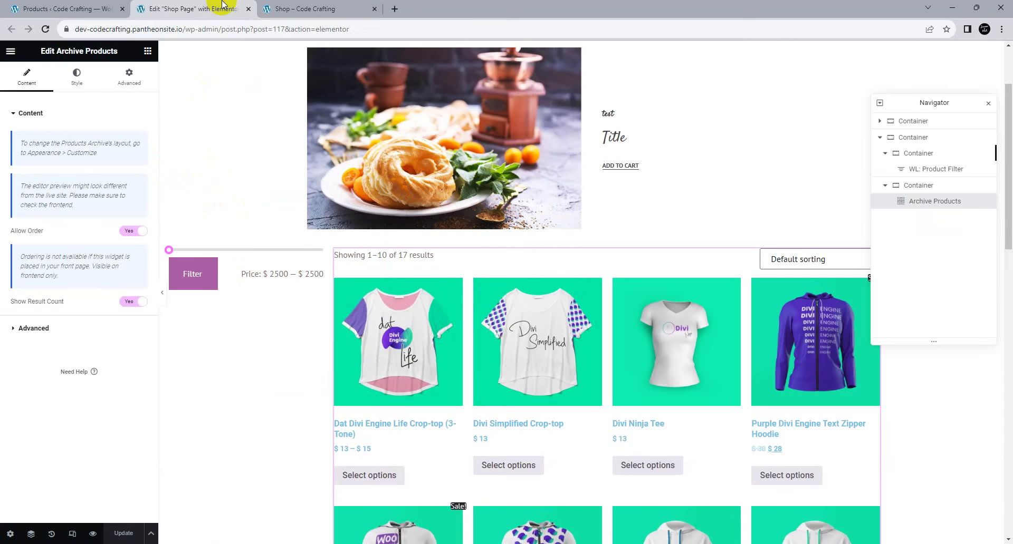
click(82, 325)
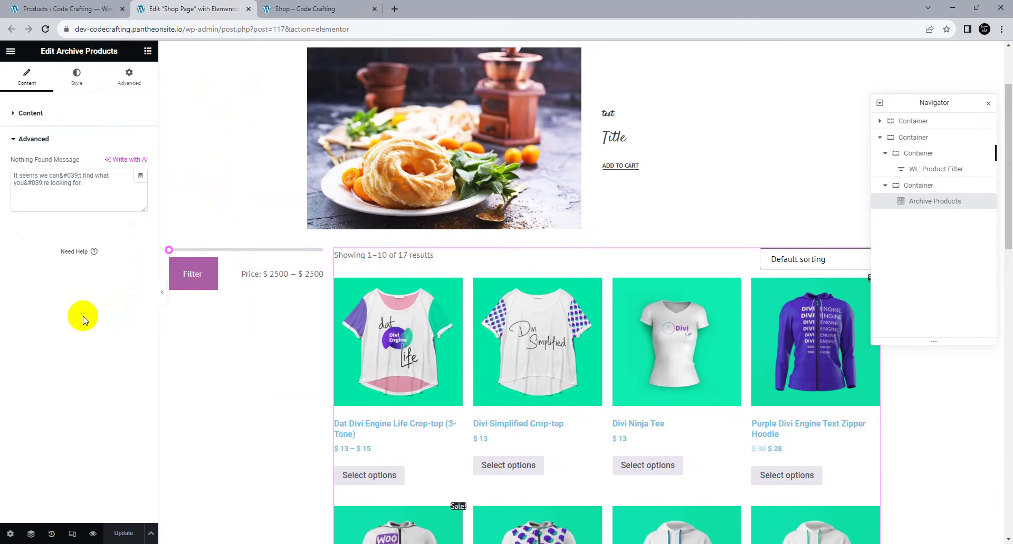
click(65, 115)
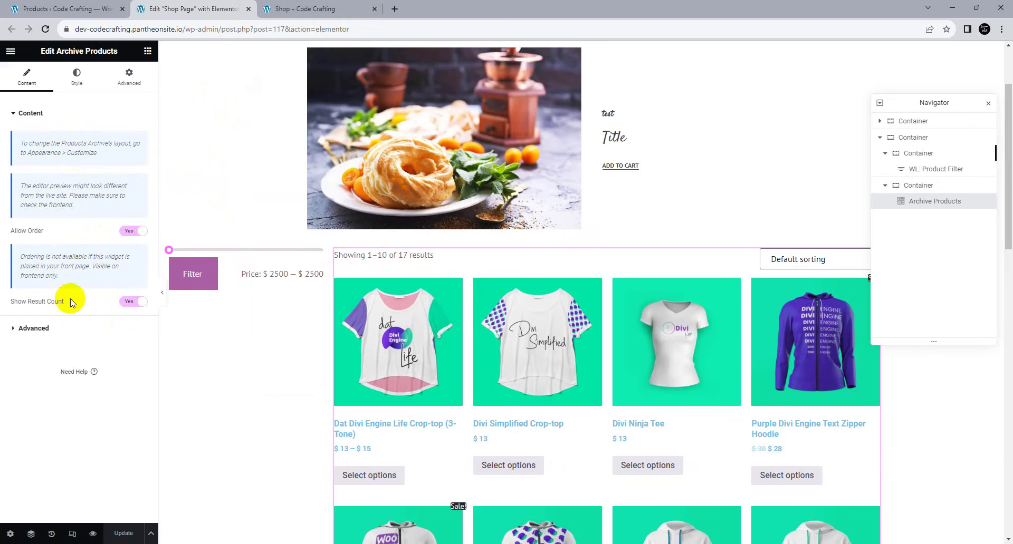
scroll(346, 295, down, 4)
scroll(361, 306, down, 3)
scroll(350, 294, up, 4)
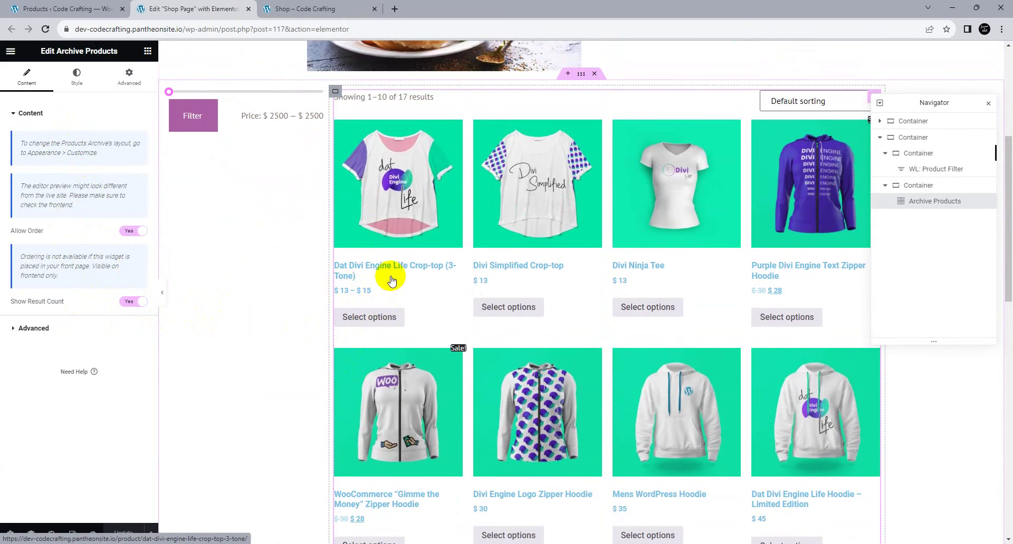
scroll(391, 279, down, 9)
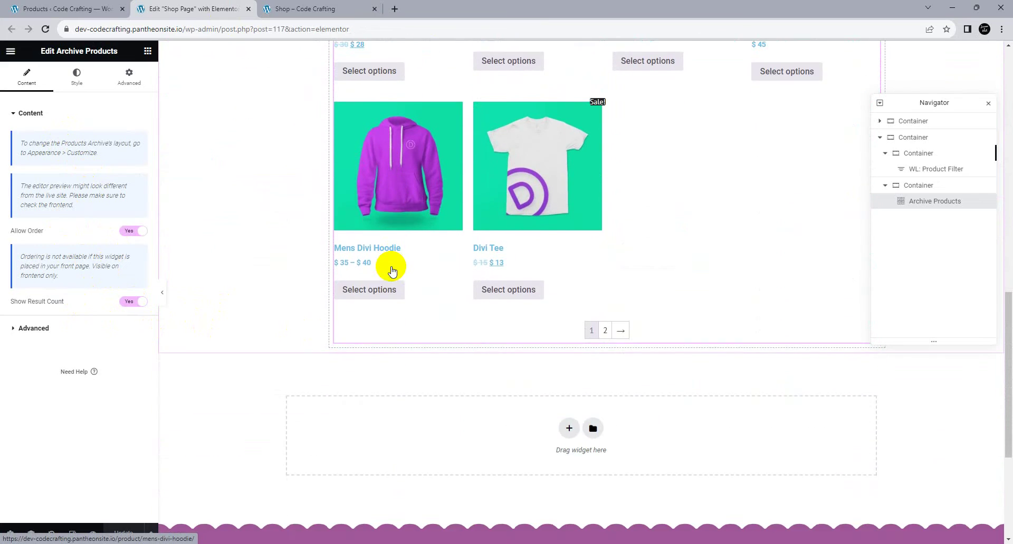
key(ctrl+z)
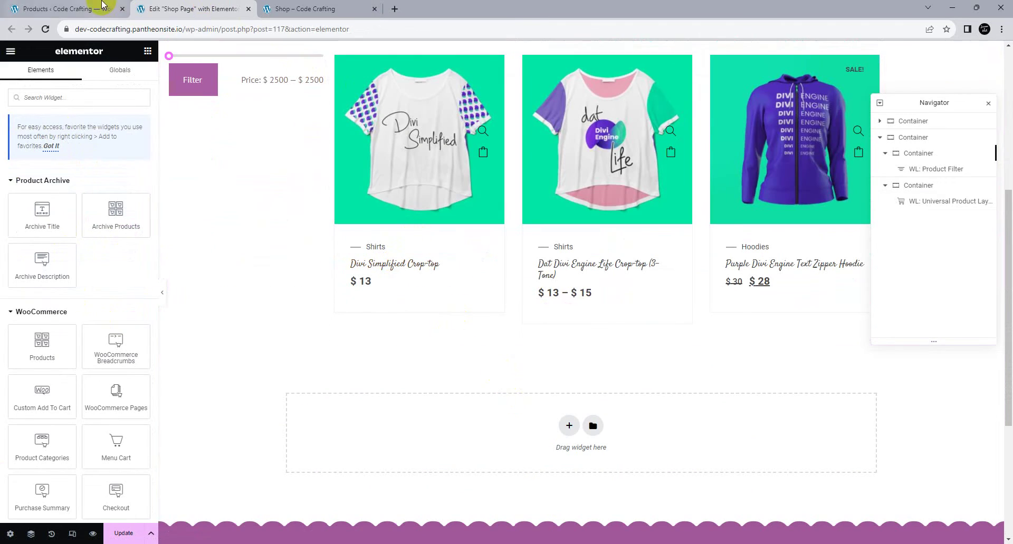
Step: Search plugins for 'yith filter', then install and activate YITH WooCommerce Ajax Product Filter
click(79, 9)
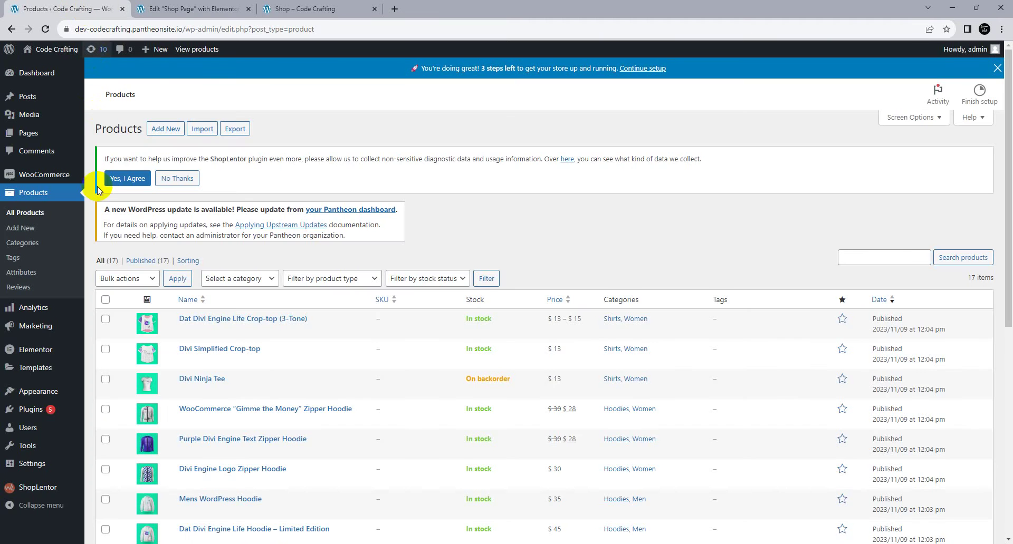
scroll(95, 288, down, 3)
mouse_move(42, 407)
click(115, 426)
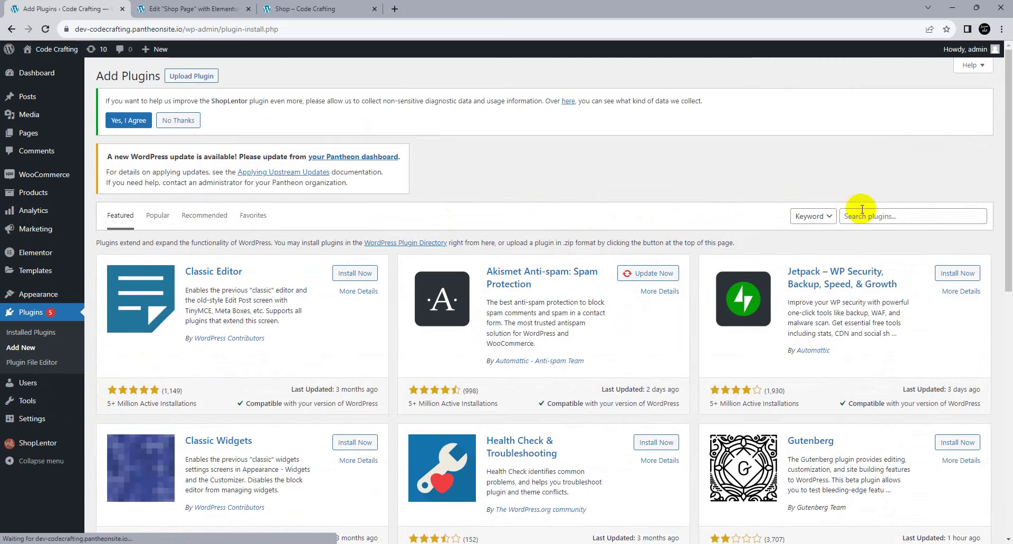
click(900, 213)
text(yith)
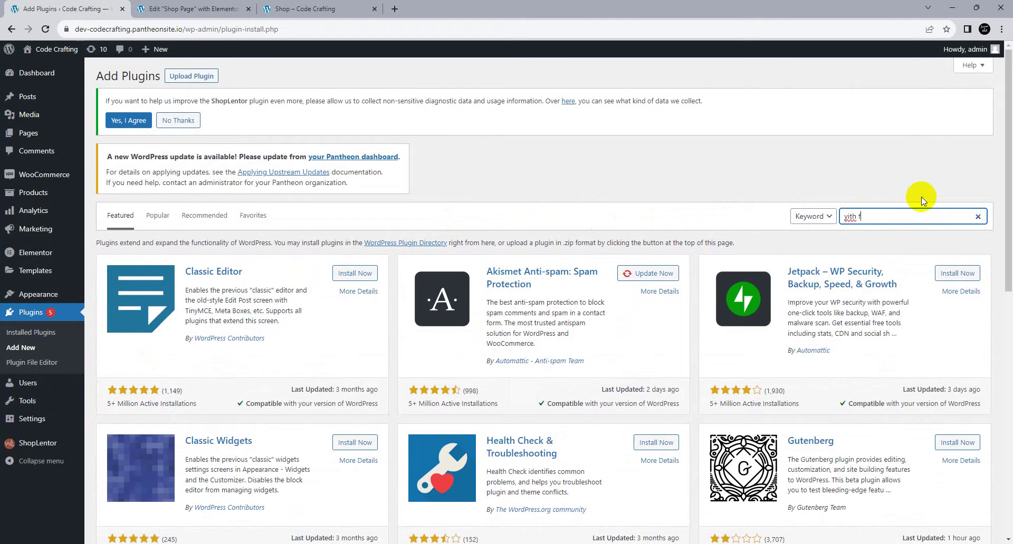
text( filter)
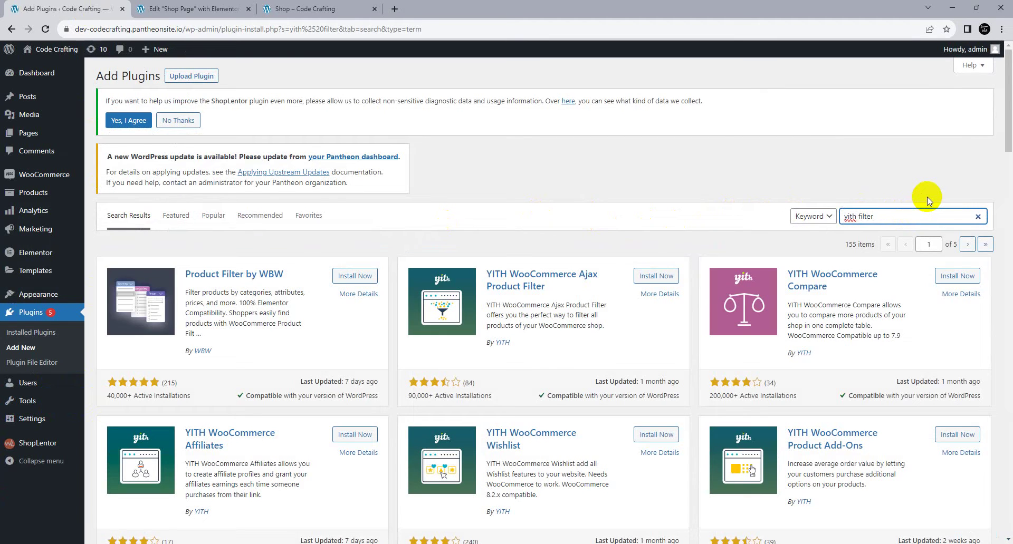
click(657, 276)
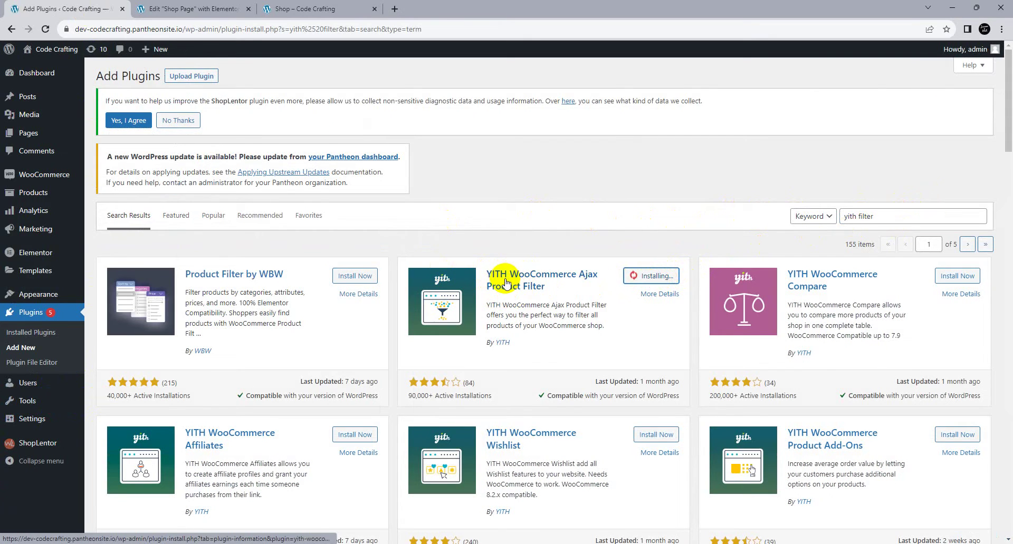
click(651, 280)
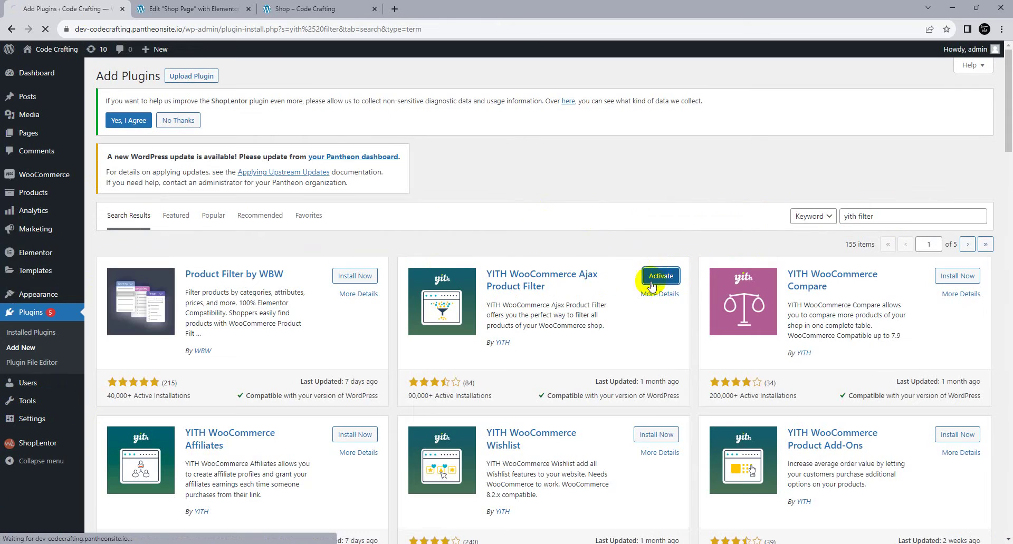
Step: Delete the old WL: Product Filter widget from the Elementor shop sidebar
click(271, 9)
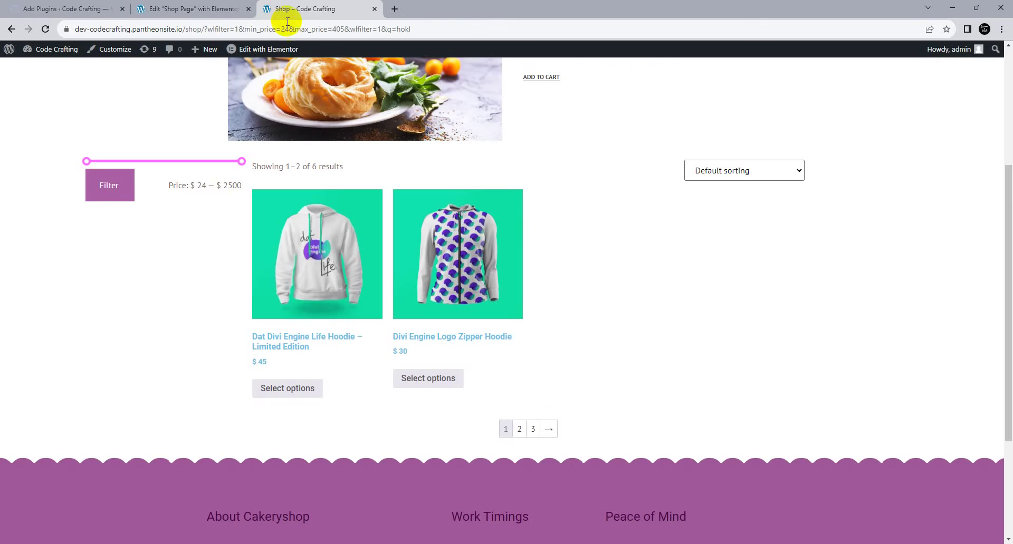
click(211, 4)
right_click(236, 73)
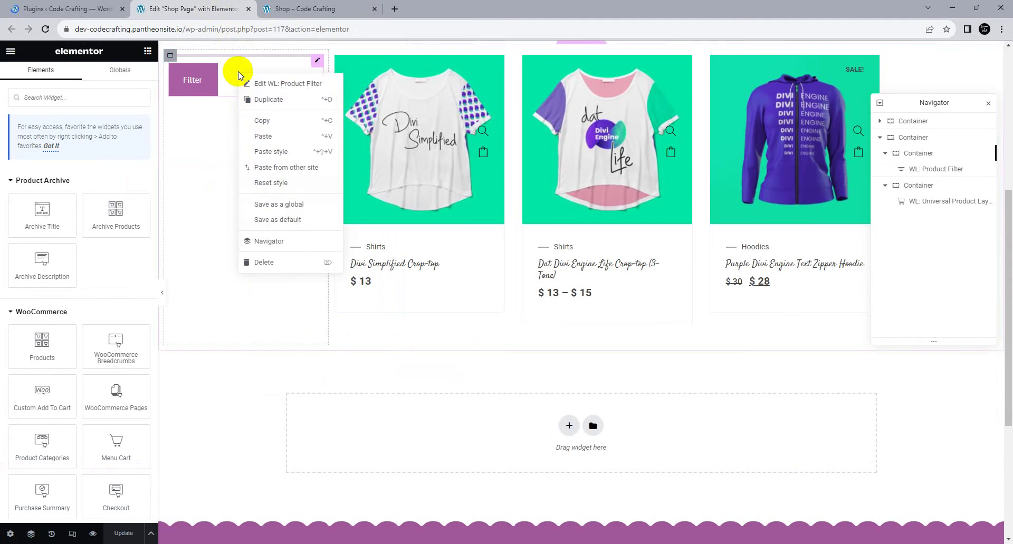
click(285, 263)
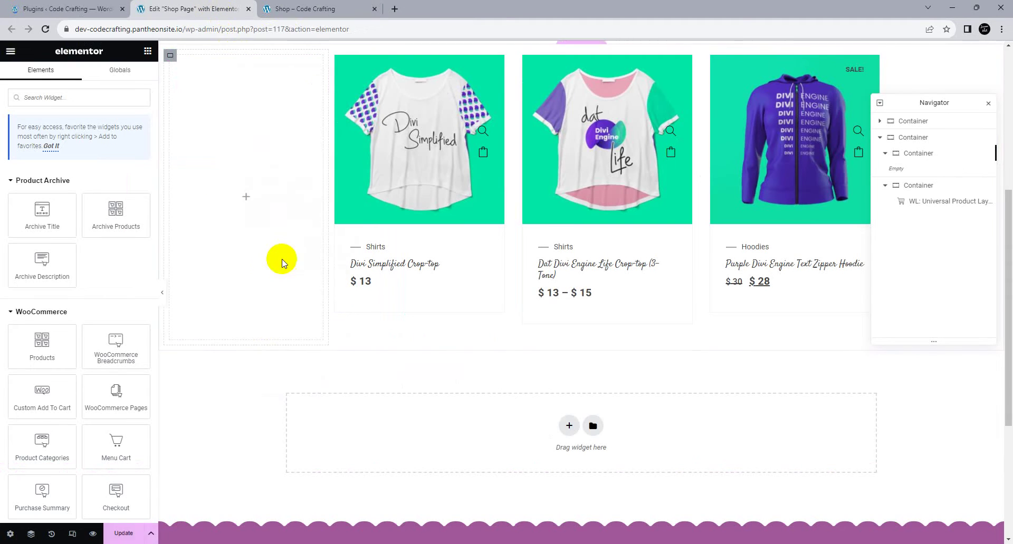
Step: Open YITH Ajax Product Filter settings, add a new preset and name it 'Shop filters'
click(37, 4)
scroll(108, 233, down, 3)
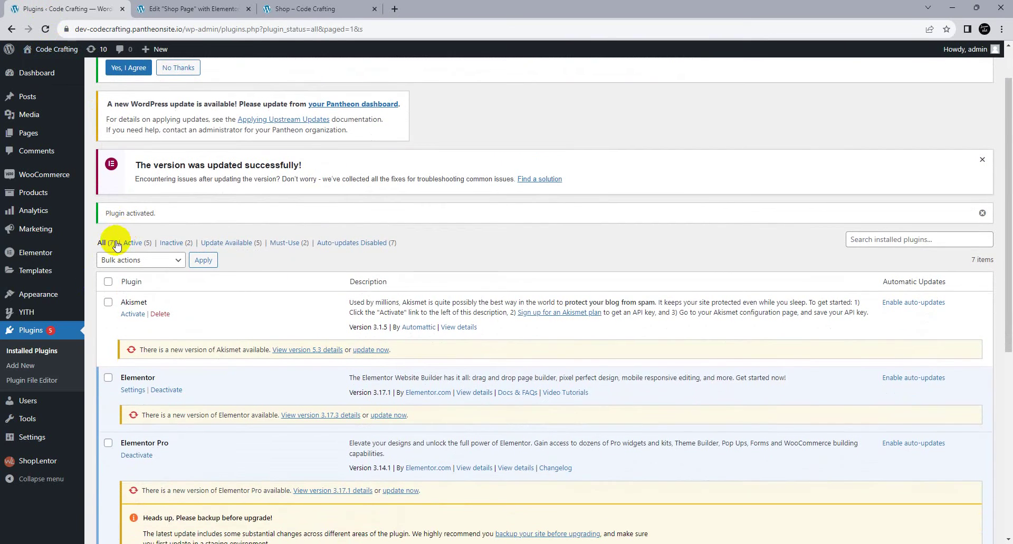
scroll(112, 247, down, 3)
scroll(85, 337, up, 1)
mouse_move(46, 319)
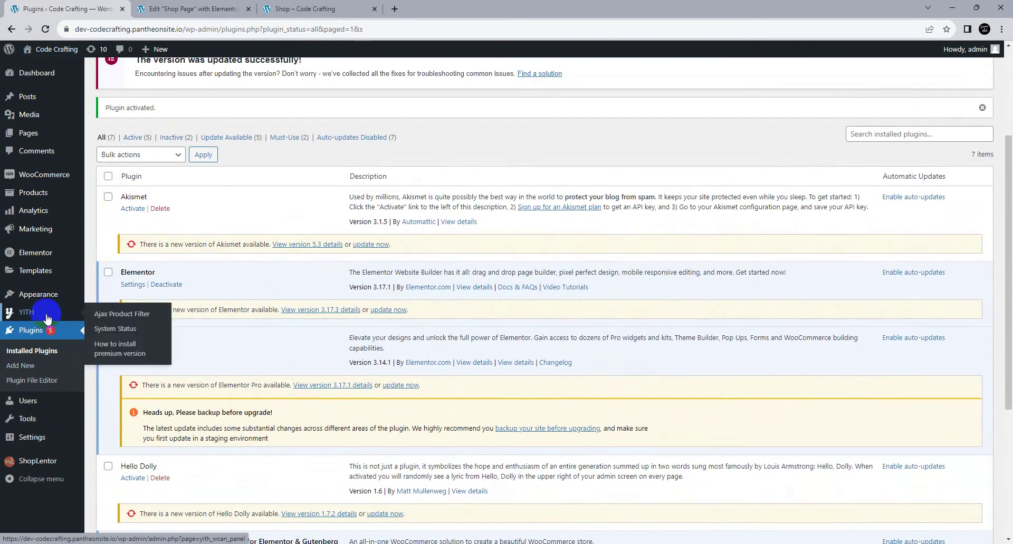
click(103, 315)
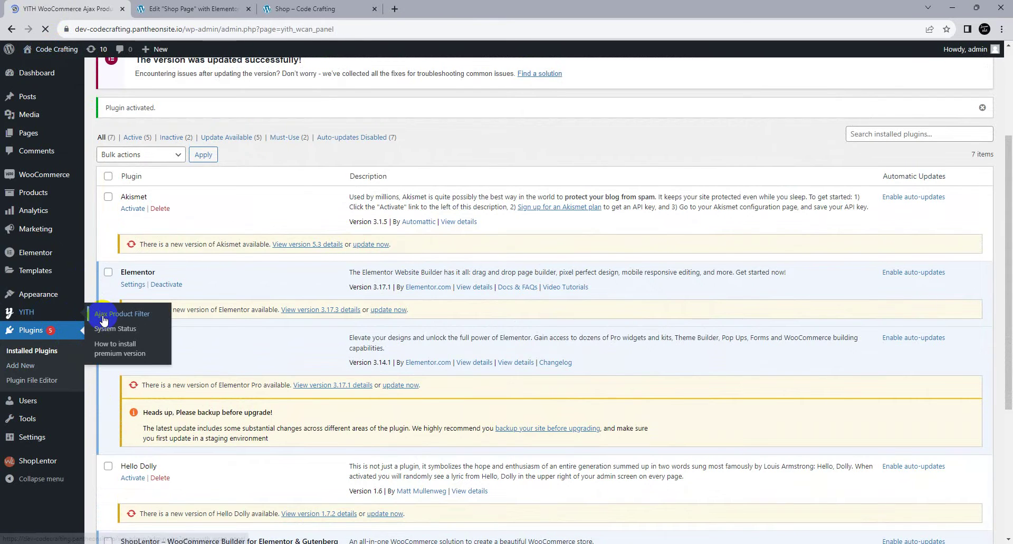
scroll(454, 282, down, 1)
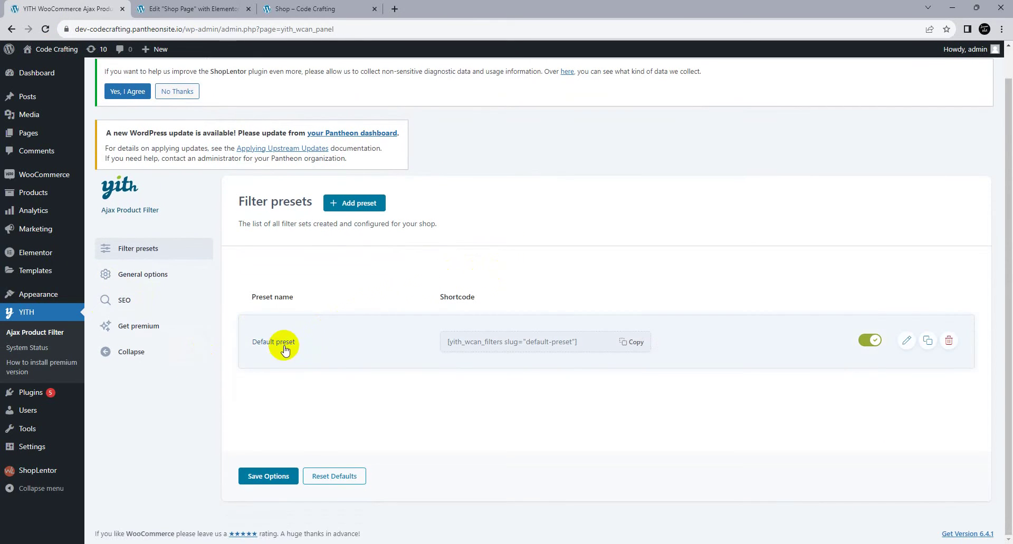
click(352, 203)
scroll(370, 303, down, 2)
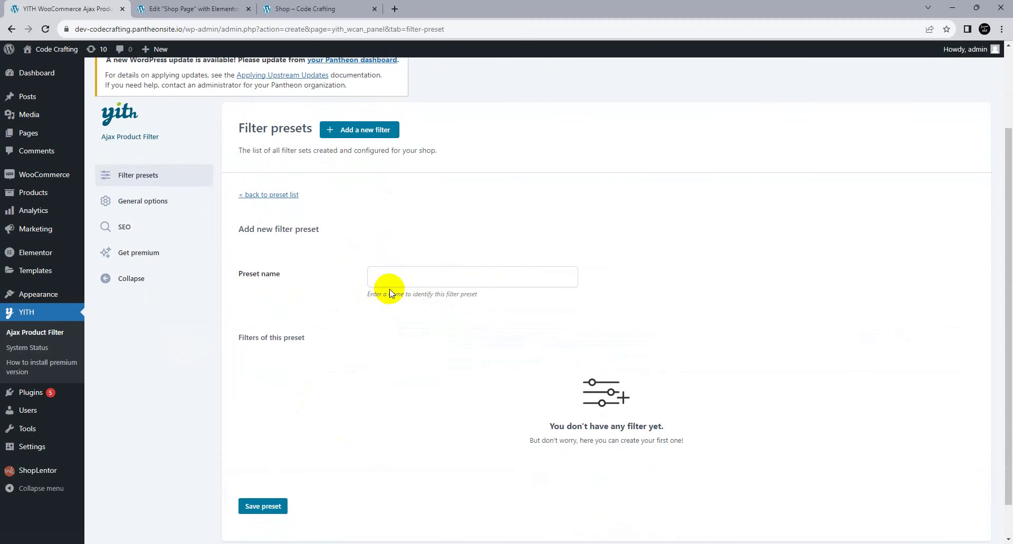
click(385, 285)
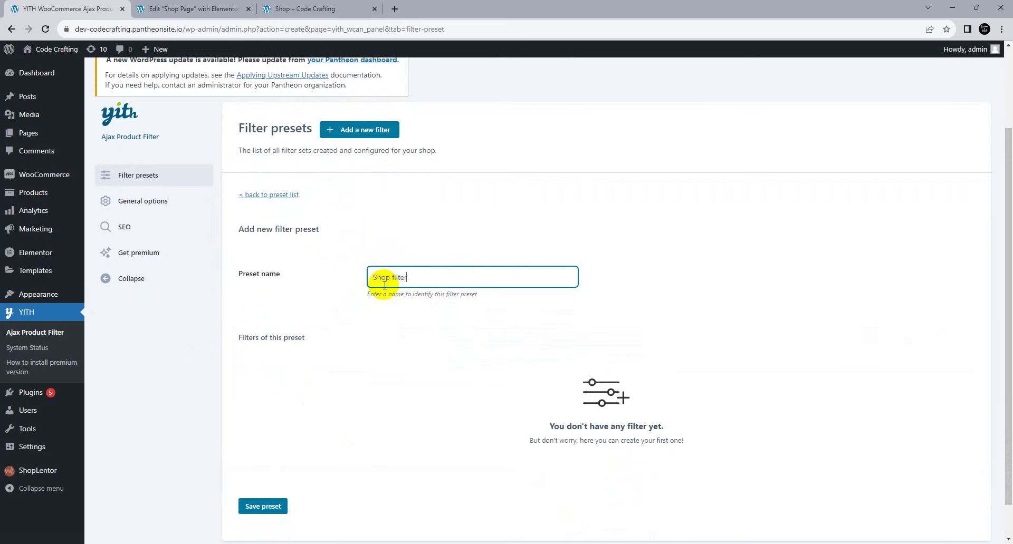
scroll(407, 282, down, 1)
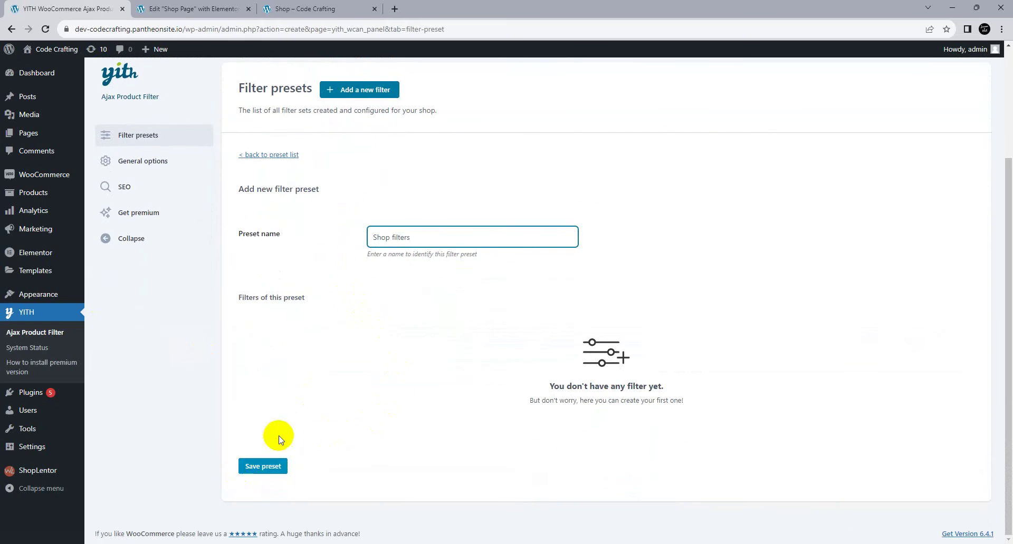
Step: Add a new filter on the Product categories taxonomy with auto-populate enabled
click(375, 89)
scroll(432, 306, down, 2)
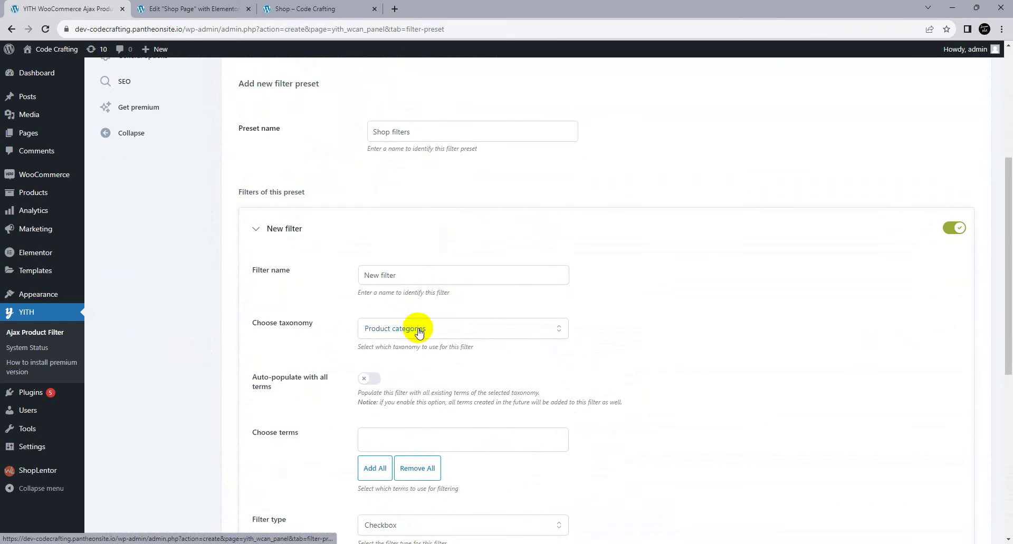
click(411, 331)
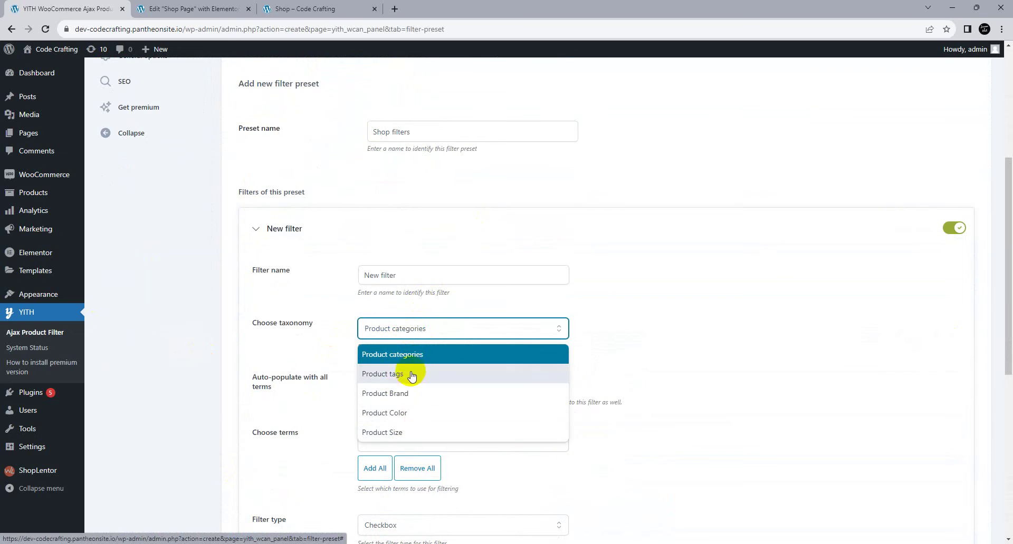
click(610, 389)
click(395, 334)
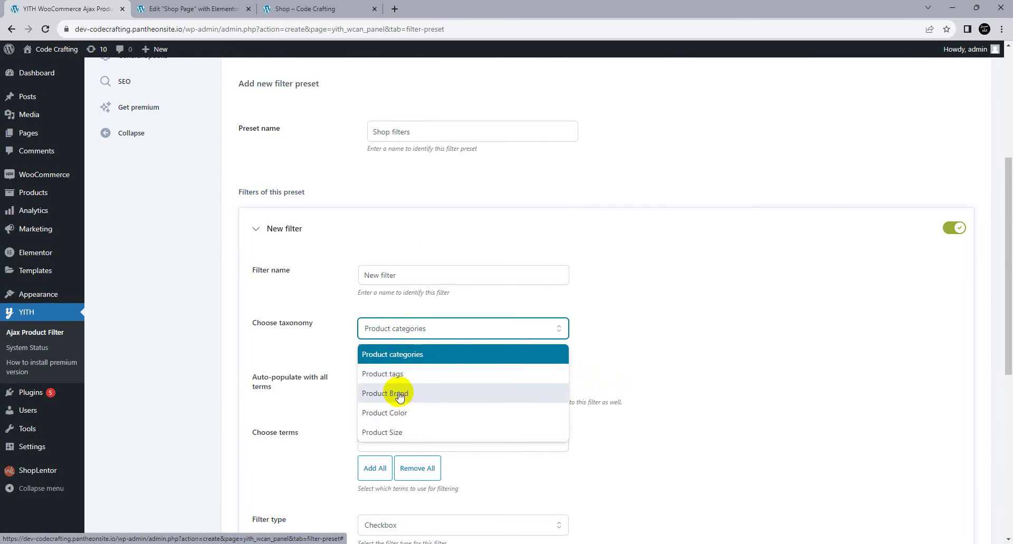
click(390, 354)
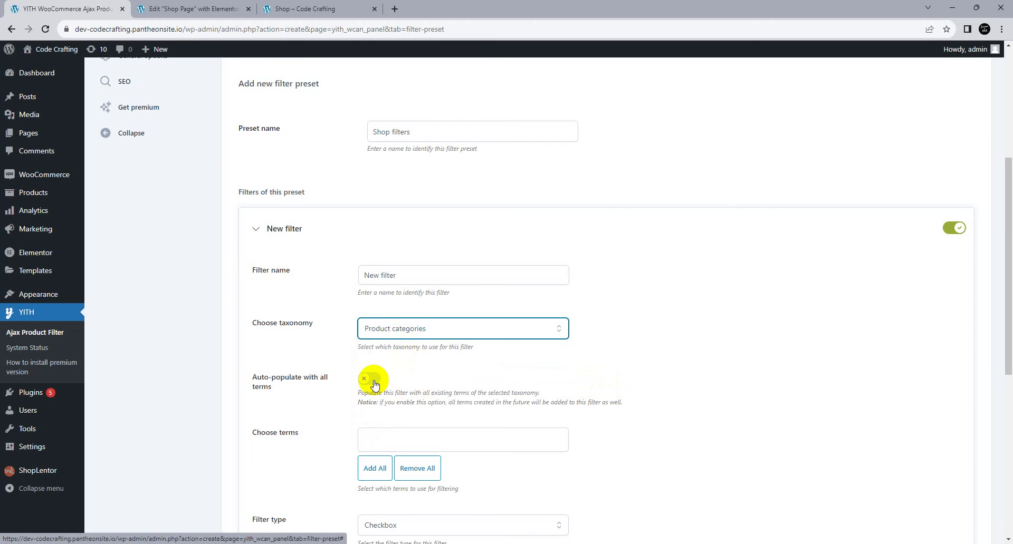
click(371, 379)
Step: Set the filter type to Select with single selection and save the filter
scroll(374, 384, down, 2)
click(420, 334)
click(372, 378)
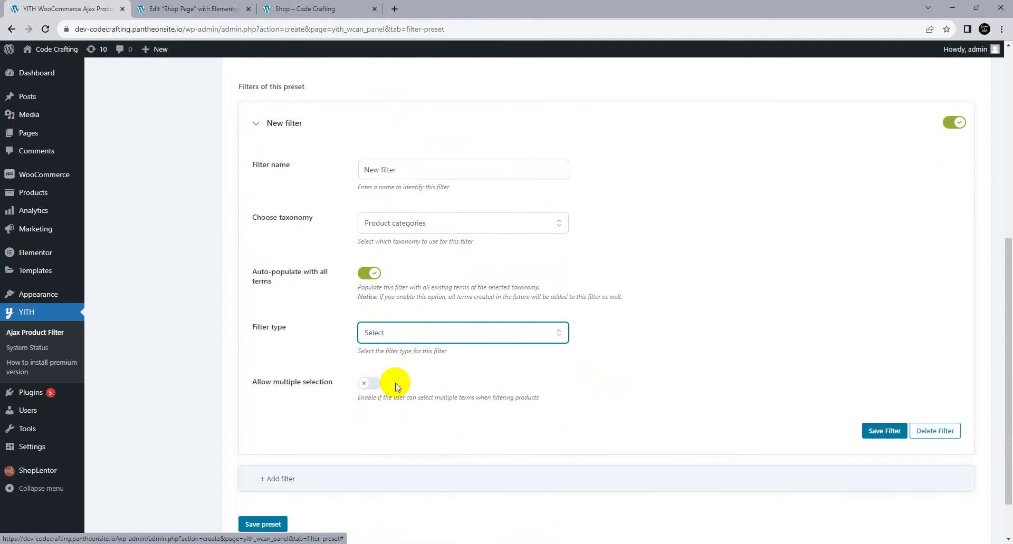
click(368, 384)
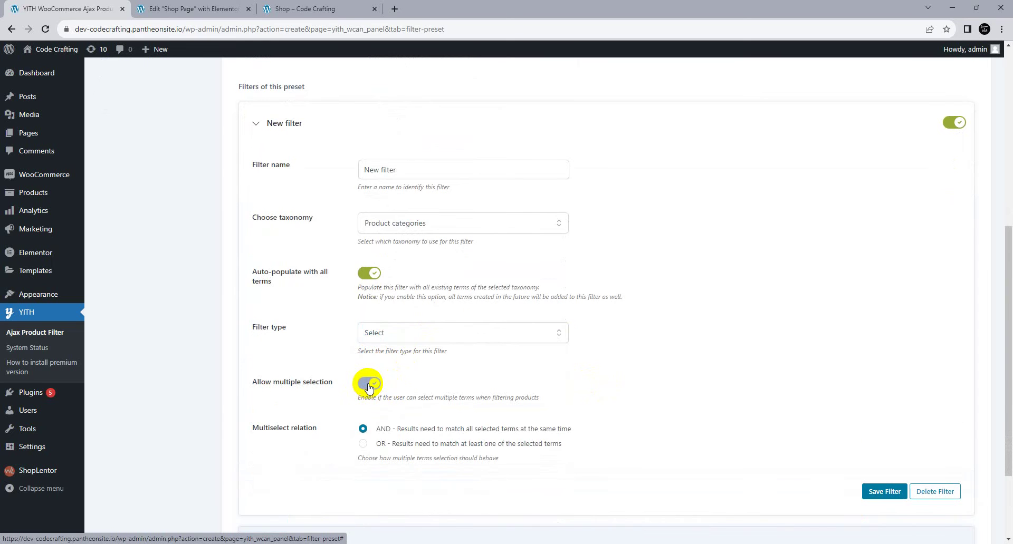
click(367, 384)
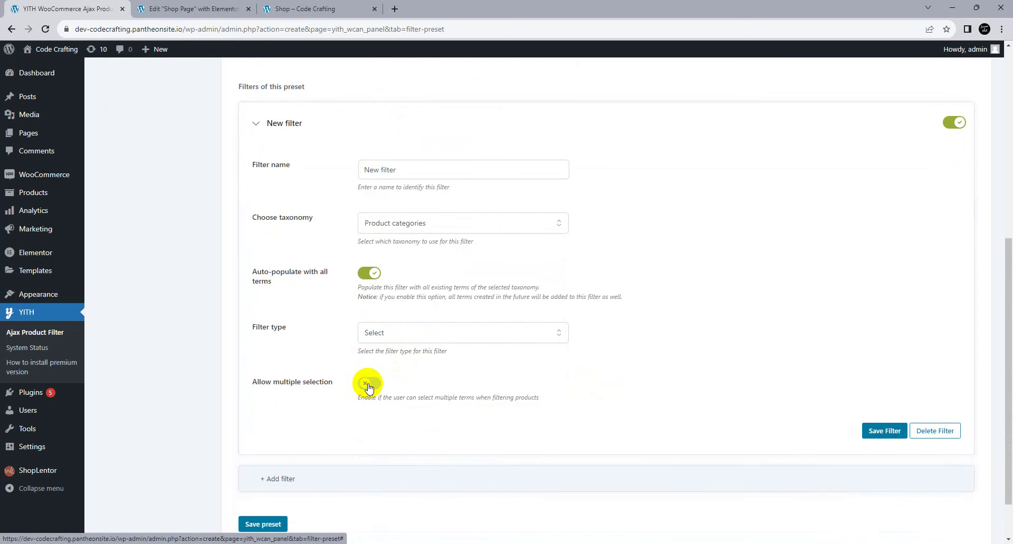
click(880, 431)
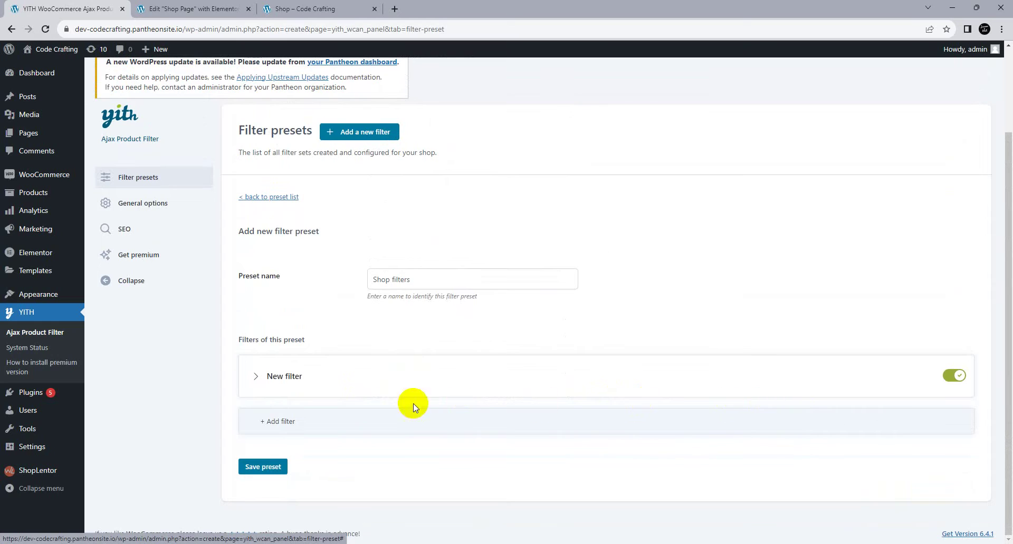
Step: Rename the filter 'Products Categories' and save the Shop filters preset
click(337, 390)
triple_click(402, 423)
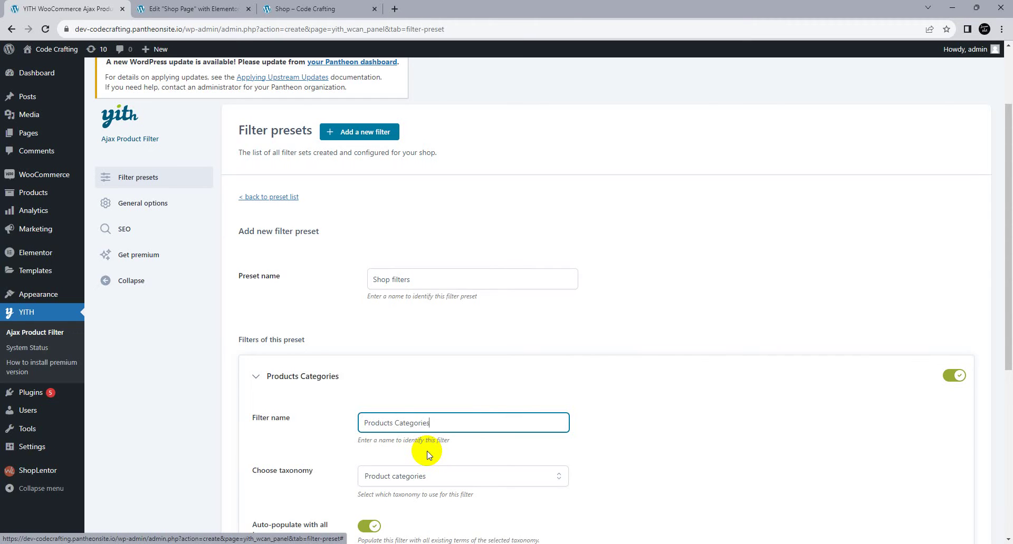
scroll(416, 129, down, 5)
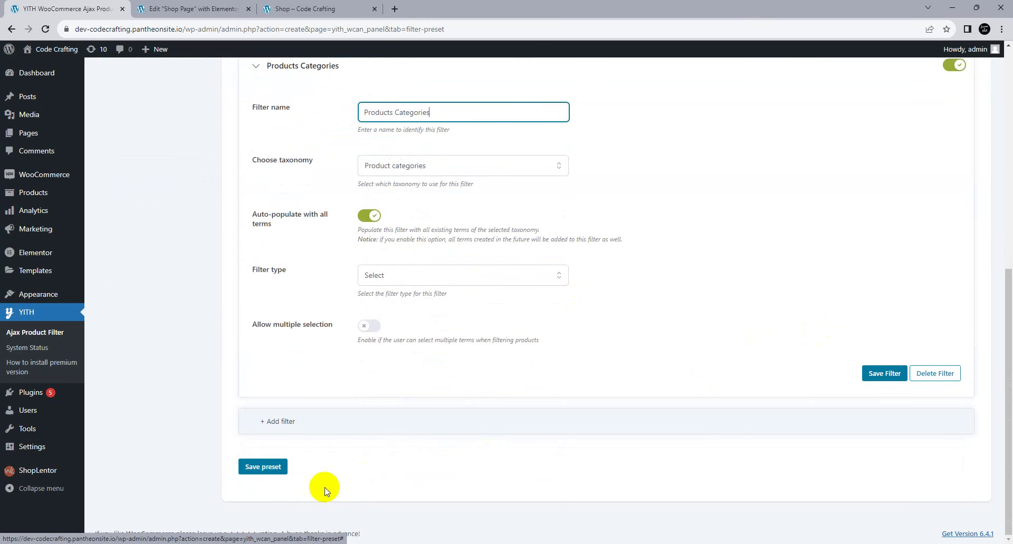
click(275, 464)
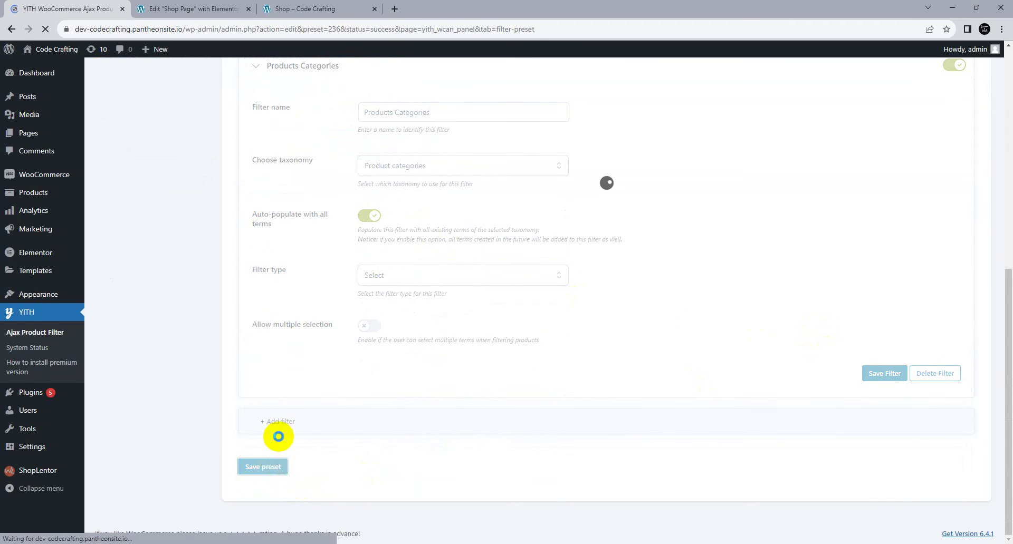
Step: Reload the editor and drop a YITH AJAX Filters Preset widget into the empty sidebar
click(146, 5)
click(45, 29)
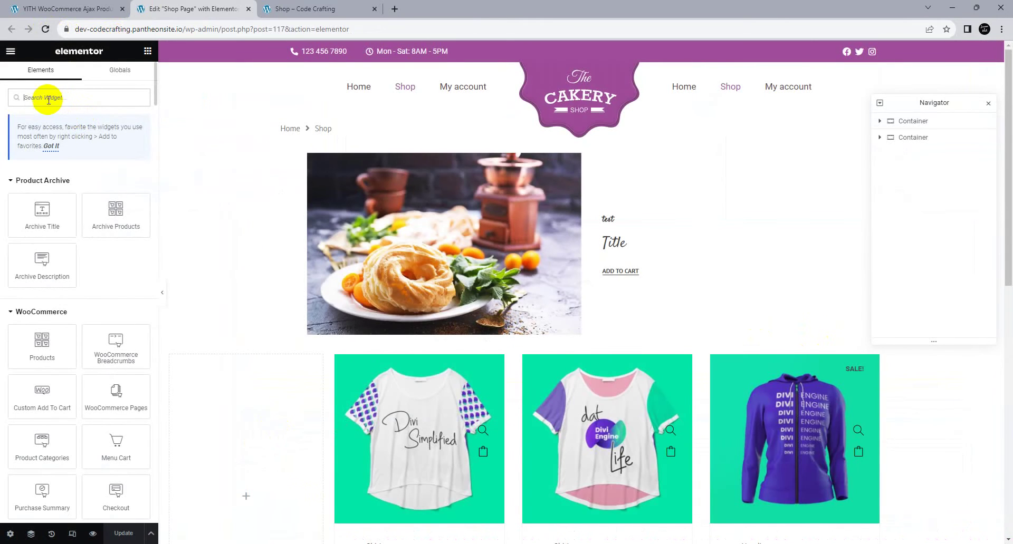
click(29, 98)
text(filter)
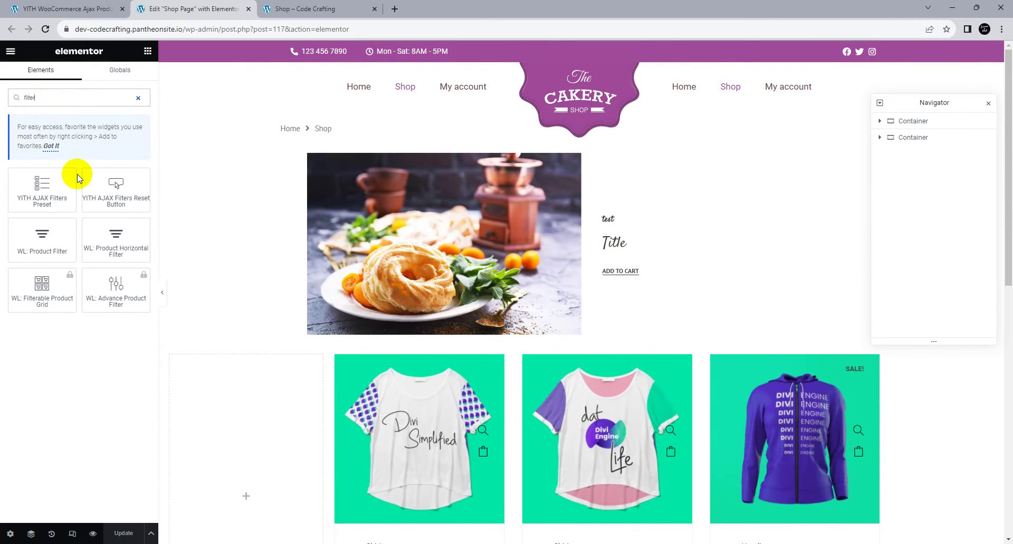
drag(77, 174, 254, 404)
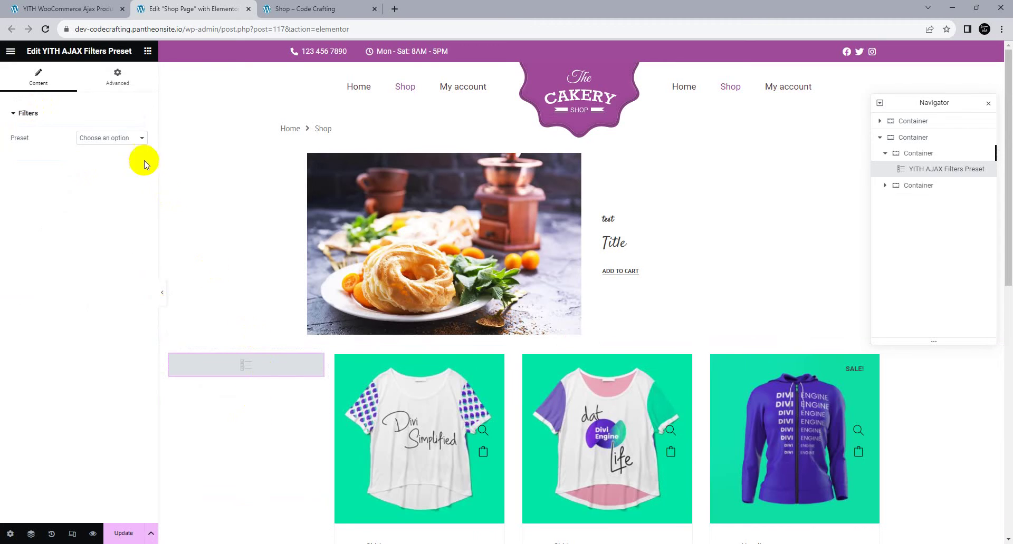
Step: Set the widget to the Shop filters preset and save the shop page
click(114, 139)
click(113, 156)
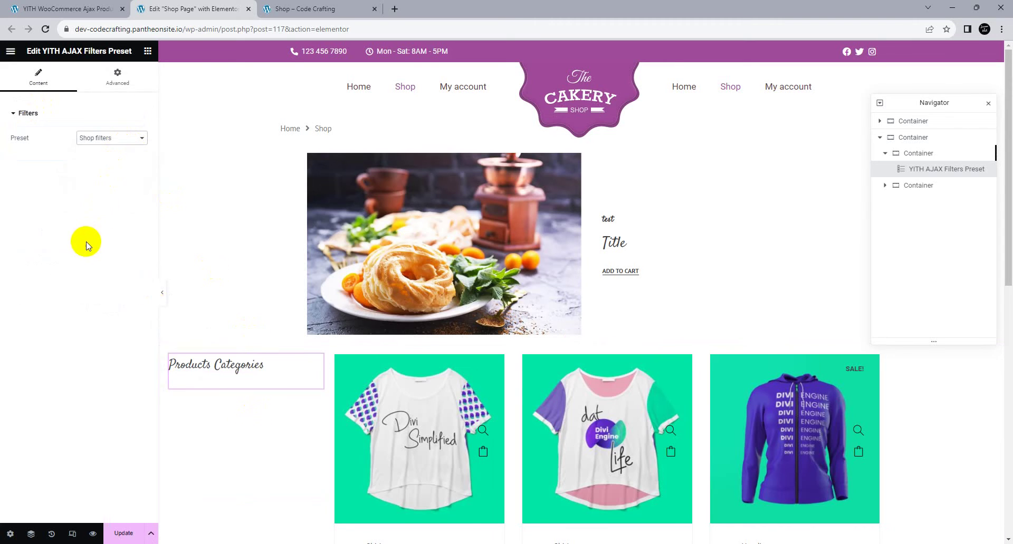
click(119, 532)
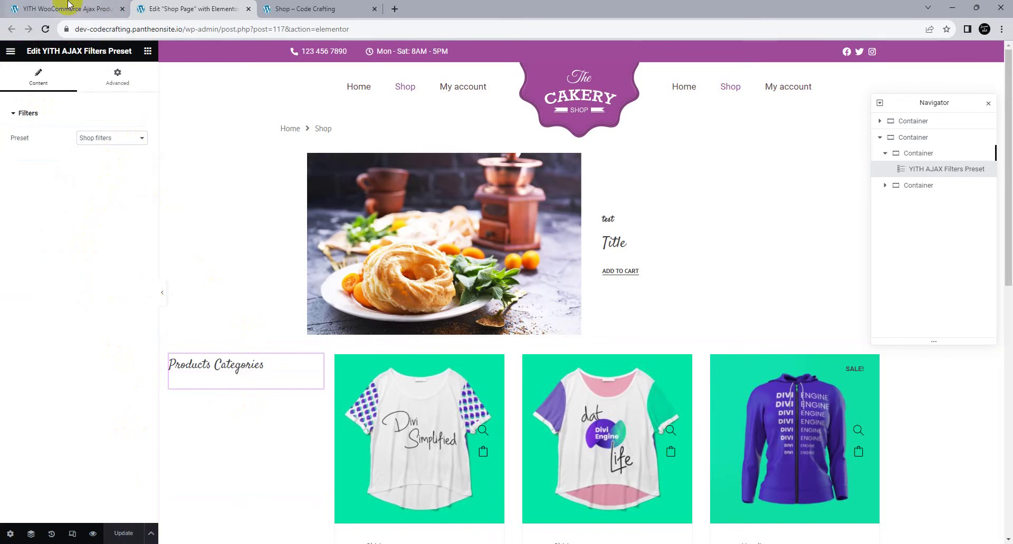
click(281, 6)
Step: Reload the shop and pick Accessories in the Products Categories dropdown
click(46, 29)
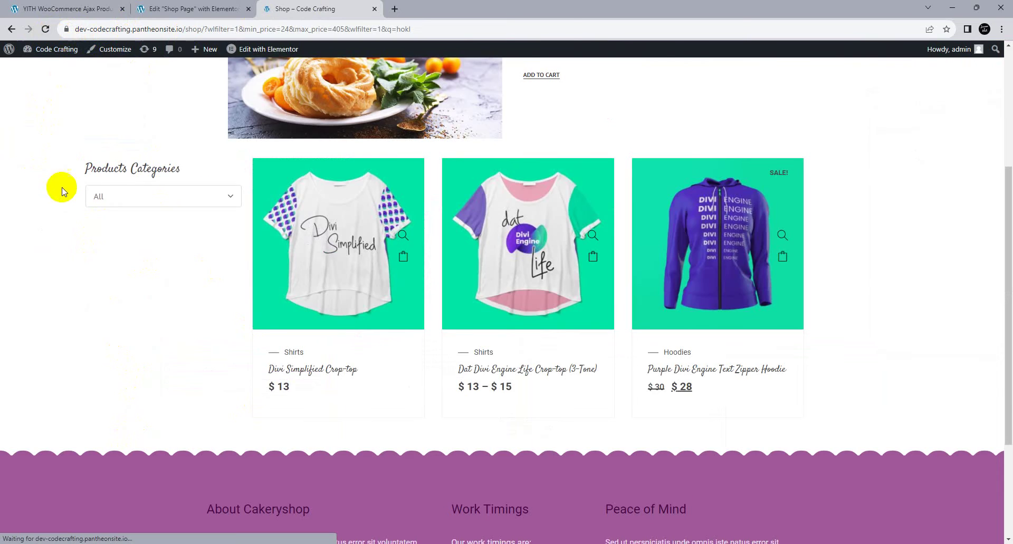
click(111, 196)
scroll(118, 259, down, 3)
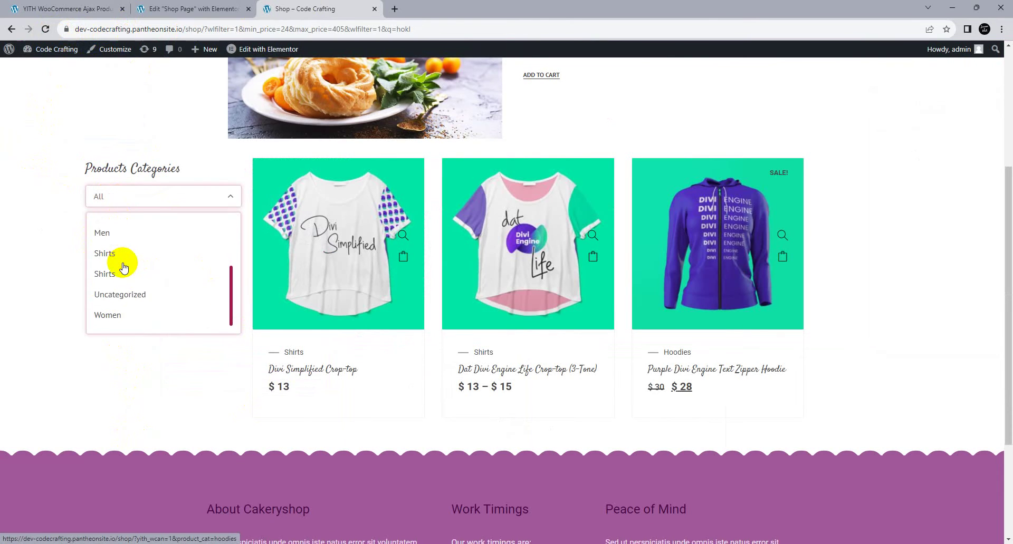
scroll(124, 267, up, 3)
click(117, 251)
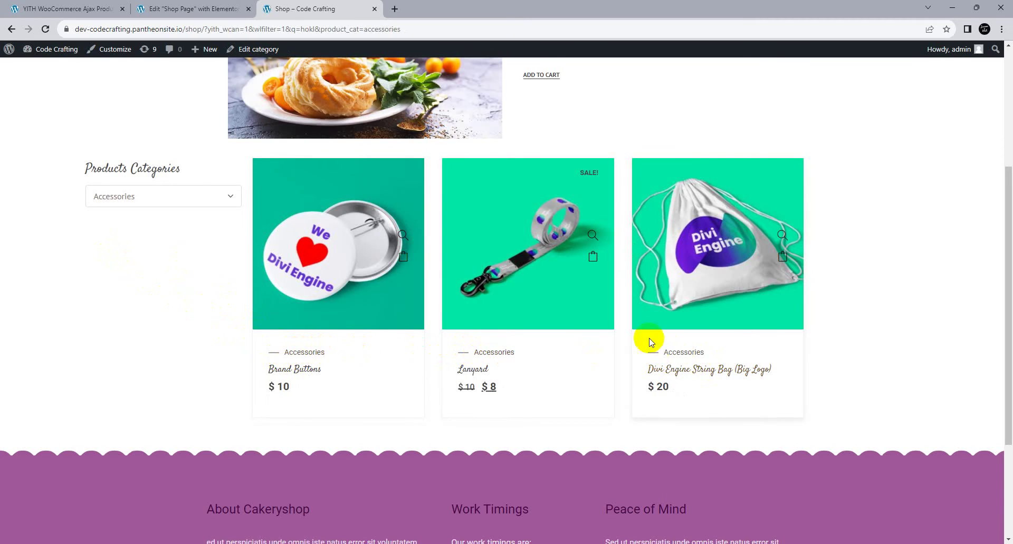
Step: Save the Products Categories filter in the Shop filters preset
click(110, 5)
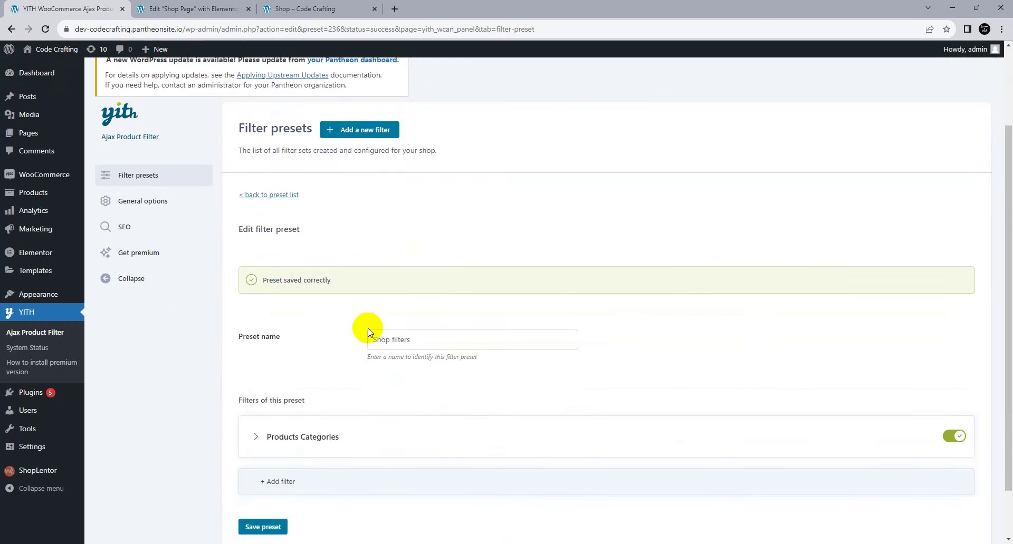
scroll(368, 333, down, 1)
click(335, 375)
scroll(343, 364, down, 5)
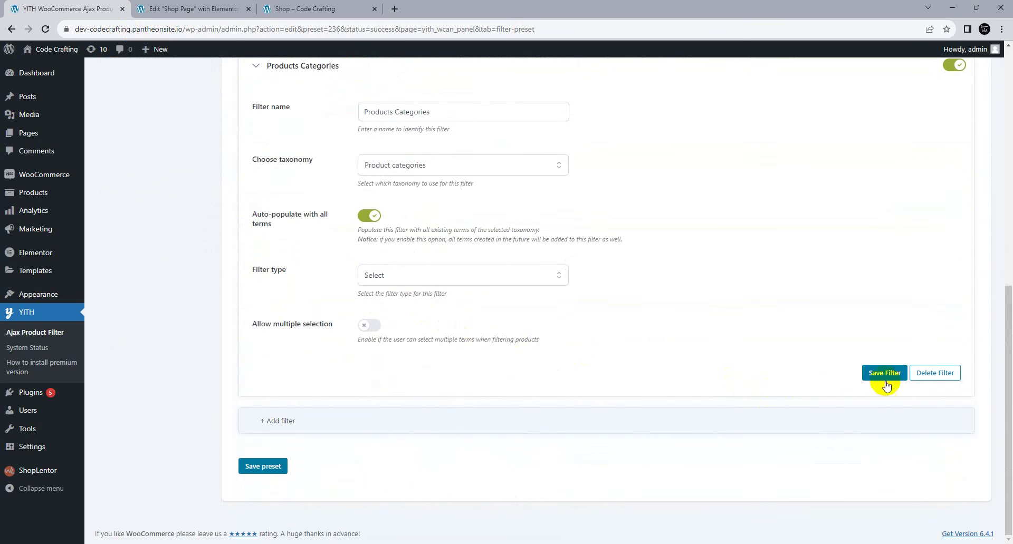
click(892, 375)
Step: Add a new filter on the Product Color taxonomy, auto-populated with all color terms
click(301, 422)
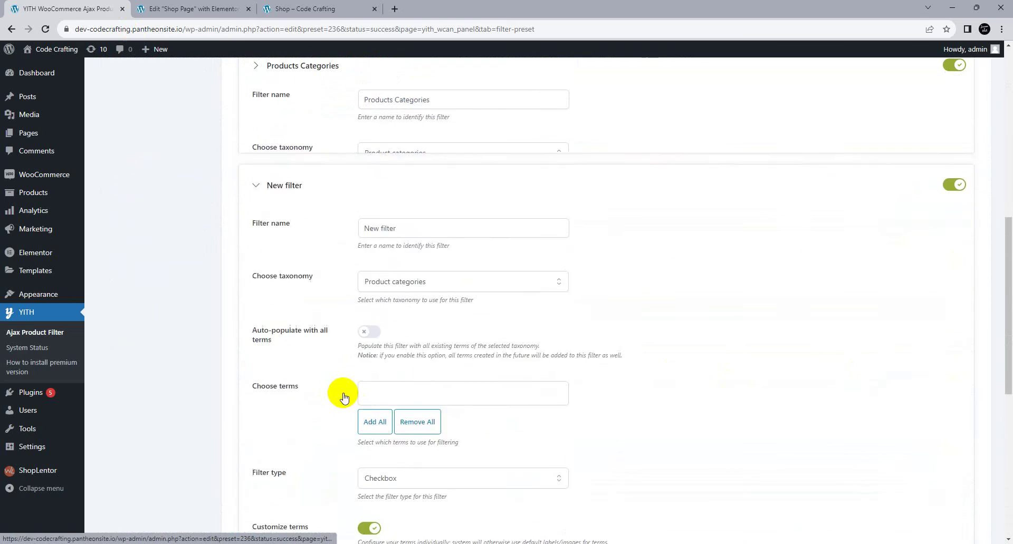
scroll(369, 343, up, 3)
click(393, 324)
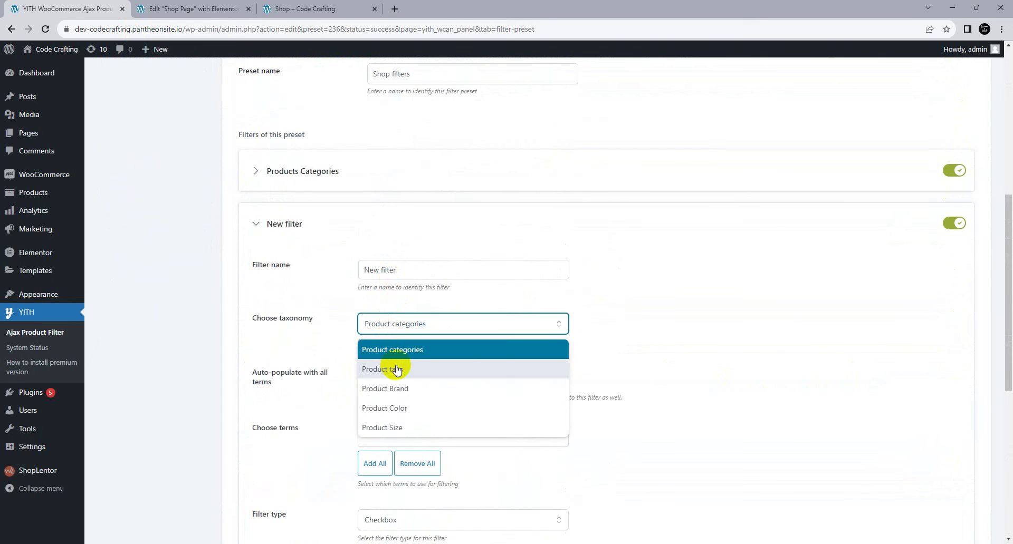
click(404, 409)
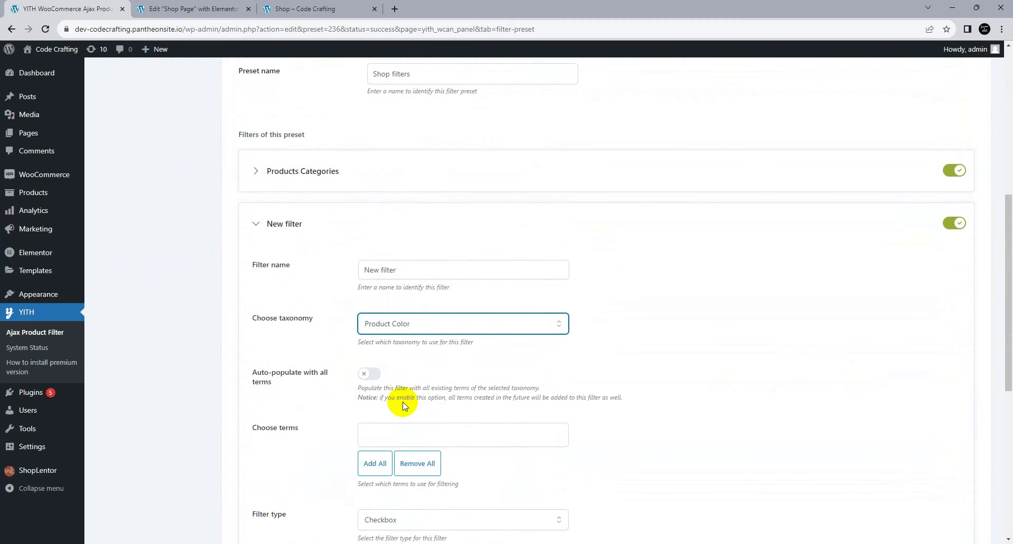
click(403, 323)
click(395, 409)
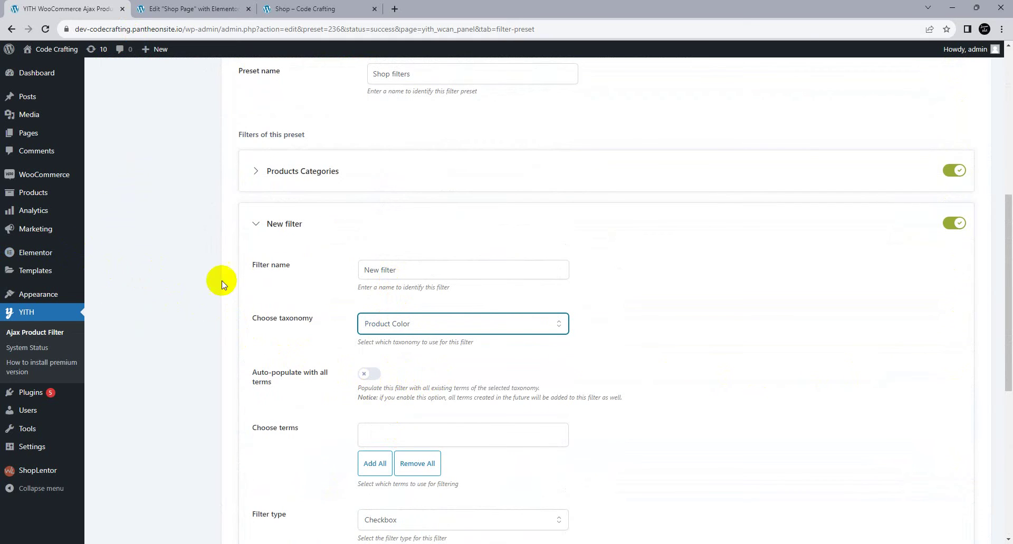
scroll(344, 371, down, 1)
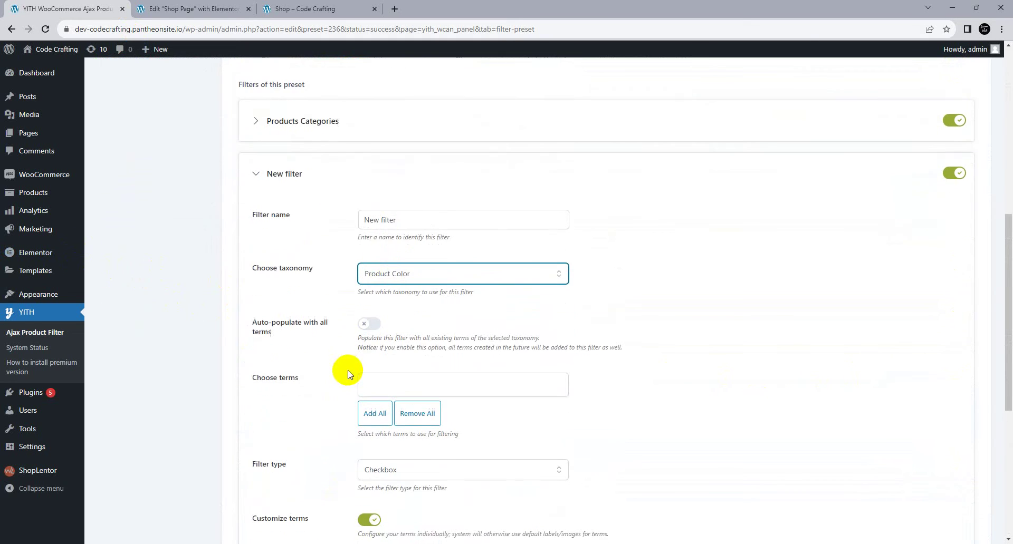
click(367, 323)
Step: Keep Checkbox type, allow multiple selection with OR matching, and save the preset
scroll(351, 338, down, 1)
click(373, 333)
click(372, 335)
scroll(348, 340, down, 2)
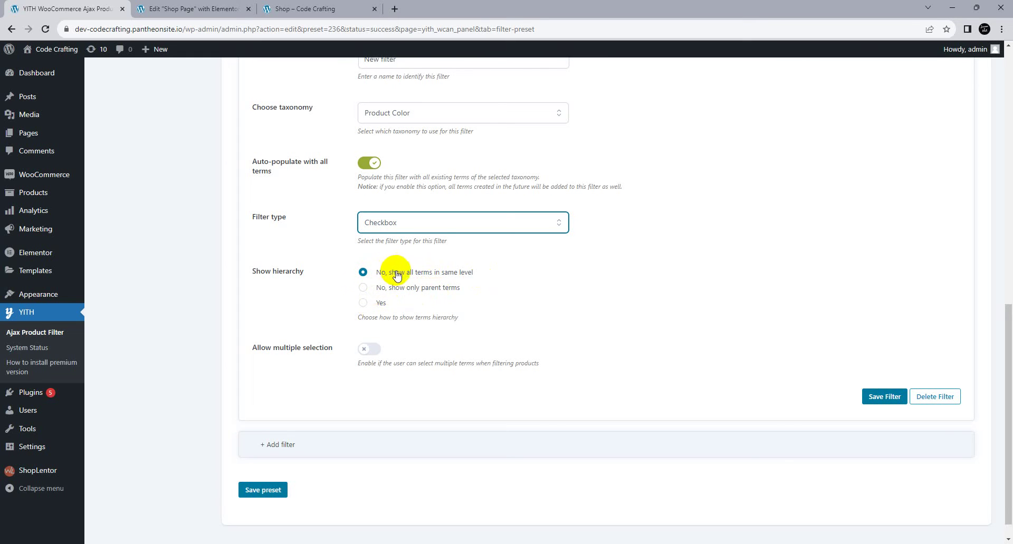
scroll(407, 319, down, 1)
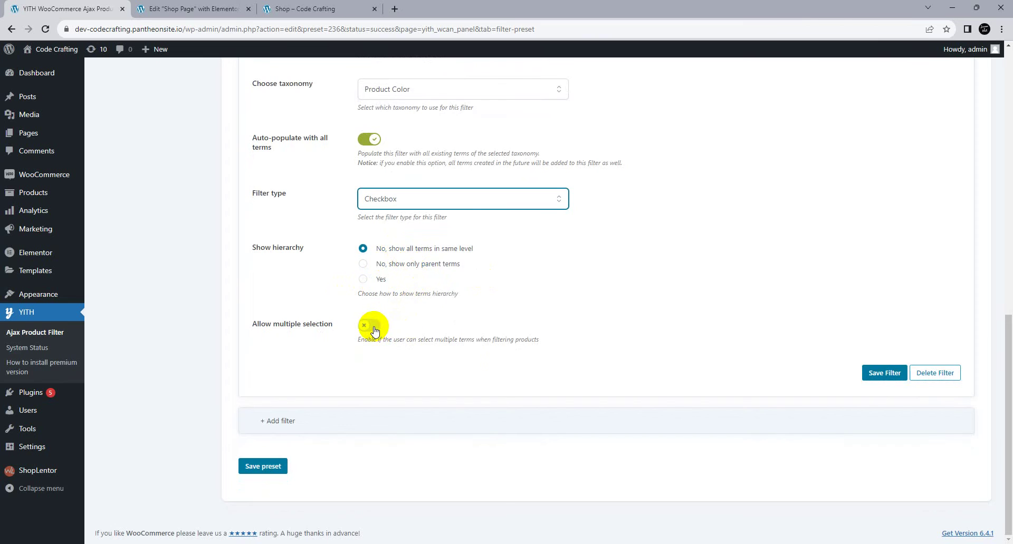
click(374, 327)
scroll(809, 420, down, 2)
click(372, 329)
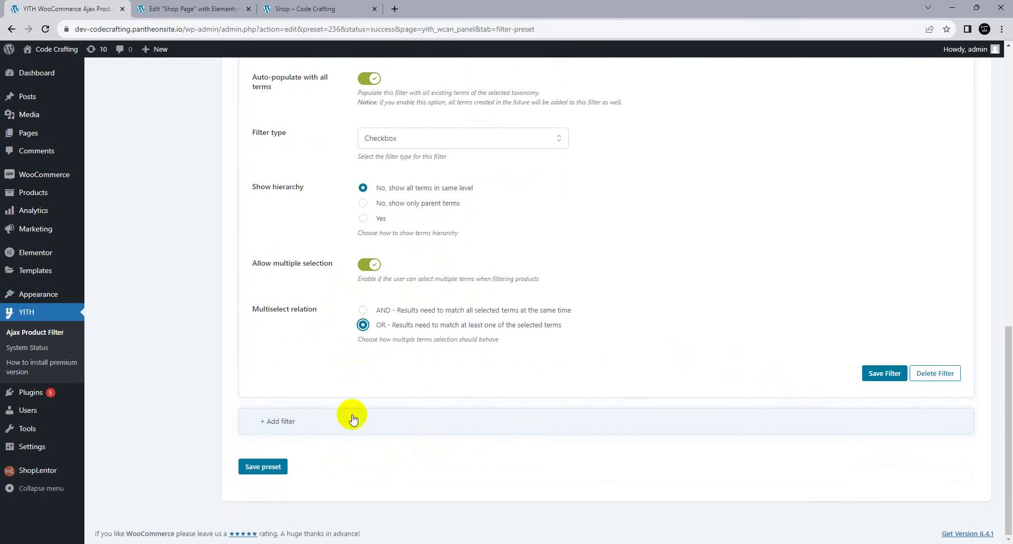
click(263, 467)
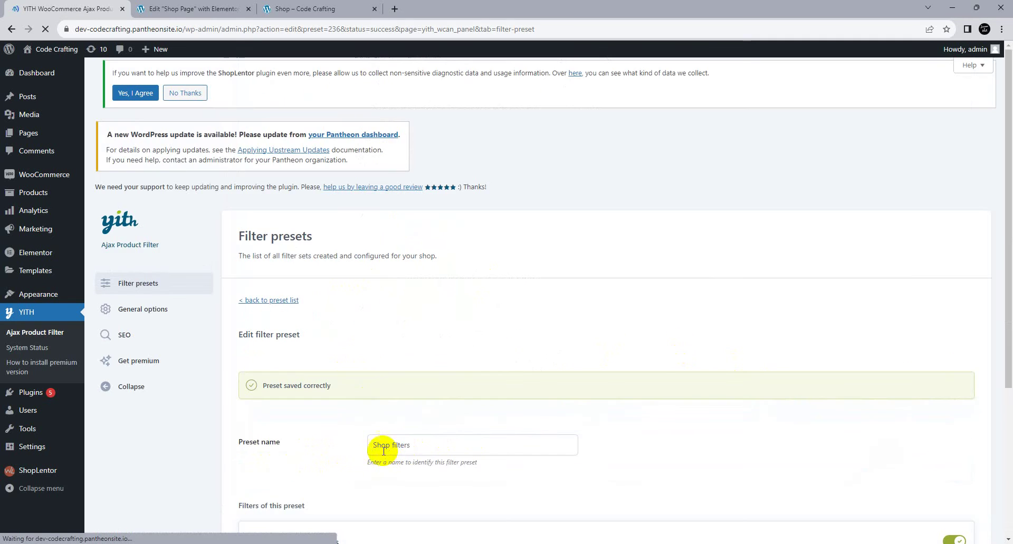
Step: Switch the new filter's taxonomy to Product Size and save the preset
click(298, 8)
click(48, 29)
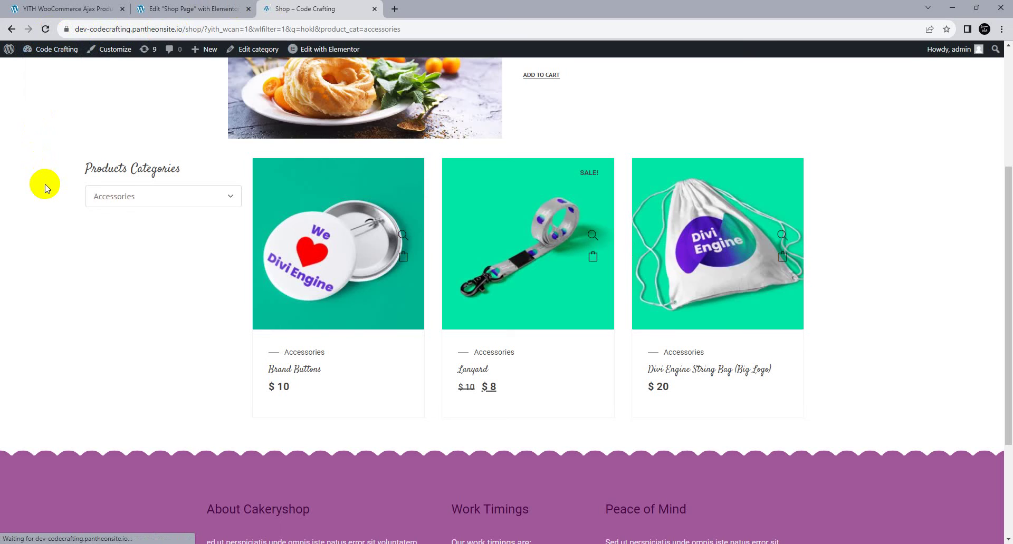
click(37, 9)
scroll(324, 319, down, 4)
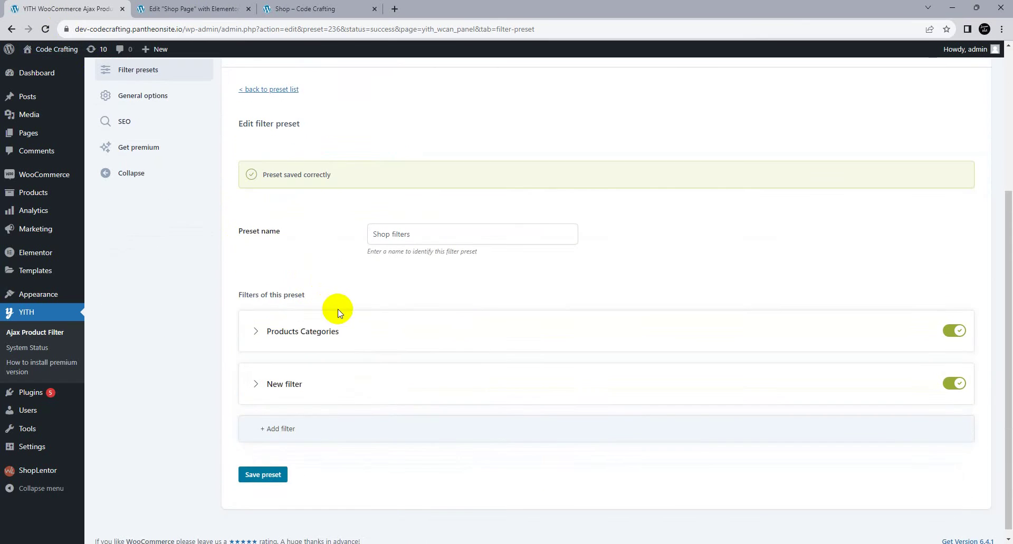
click(317, 363)
scroll(343, 342, down, 4)
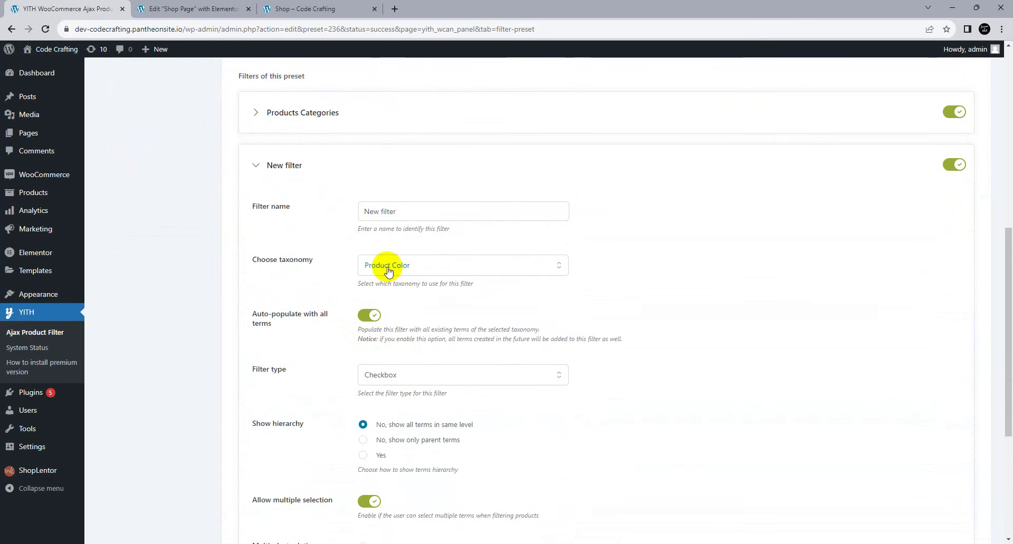
click(389, 266)
click(398, 369)
scroll(322, 376, down, 5)
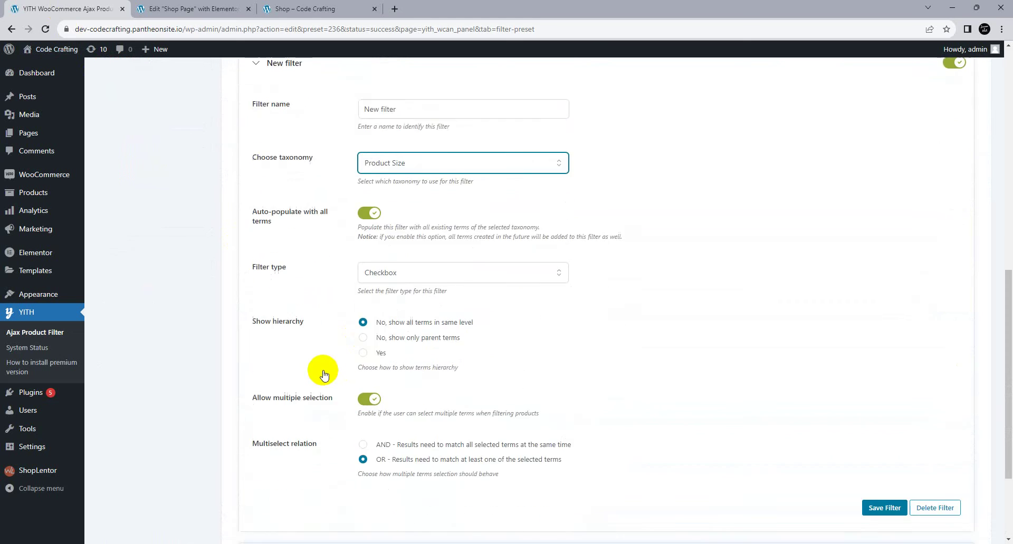
click(274, 467)
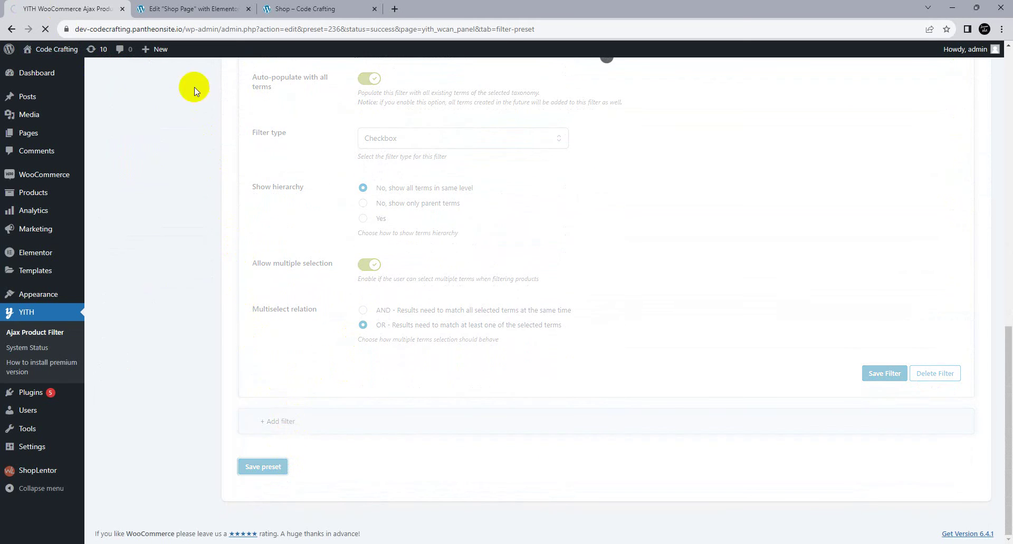
Step: Reload the live shop to check the size filter, then review the preset settings
click(285, 9)
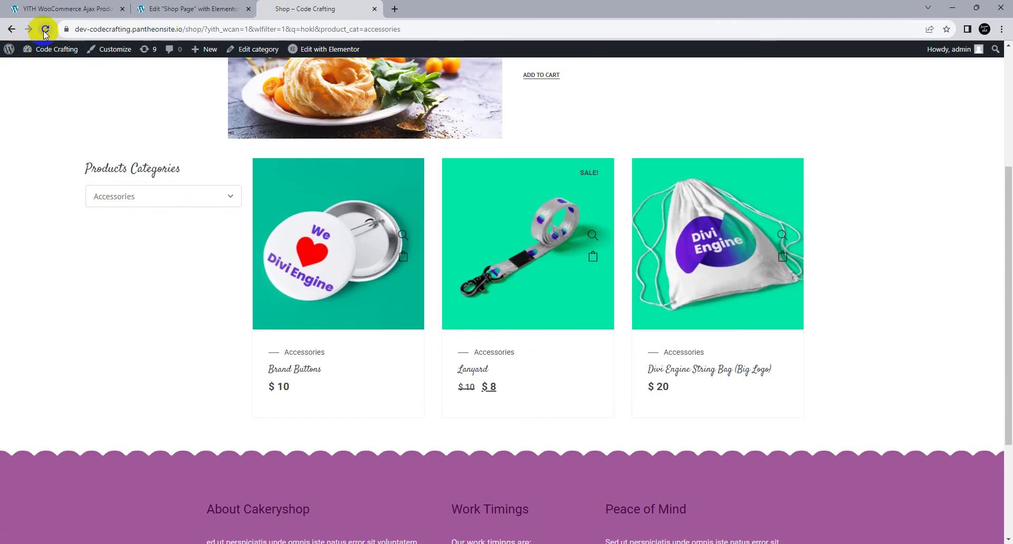
click(42, 33)
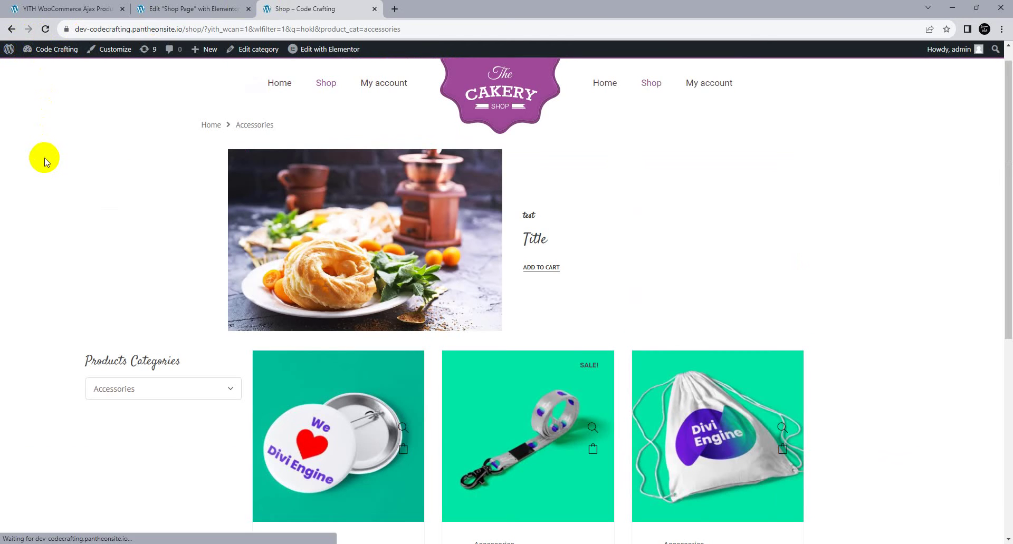
scroll(89, 156, down, 5)
click(59, 6)
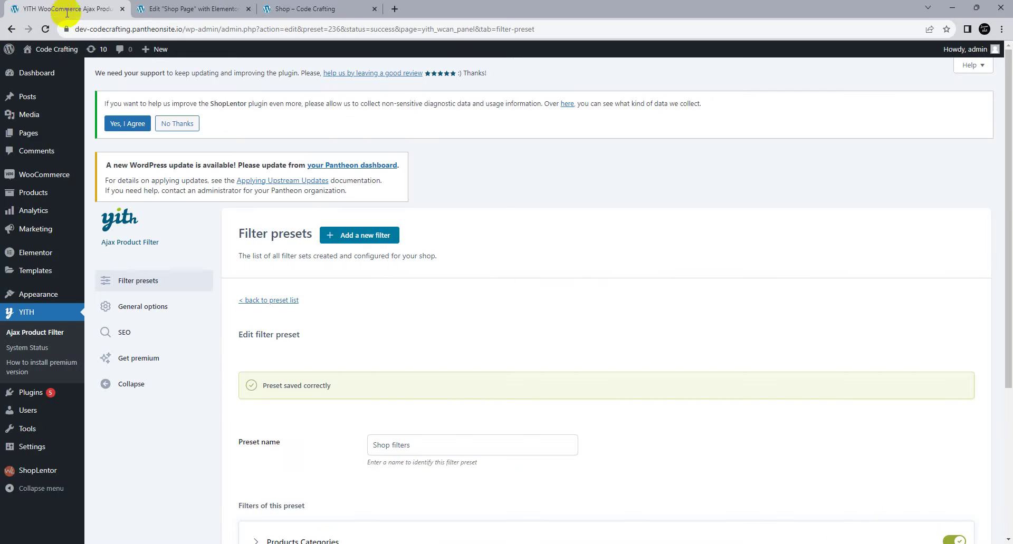
scroll(475, 378, down, 3)
scroll(474, 377, up, 3)
Step: Strip the filter parameters from the shop URL to show Large, Medium, Small checkboxes
click(344, 9)
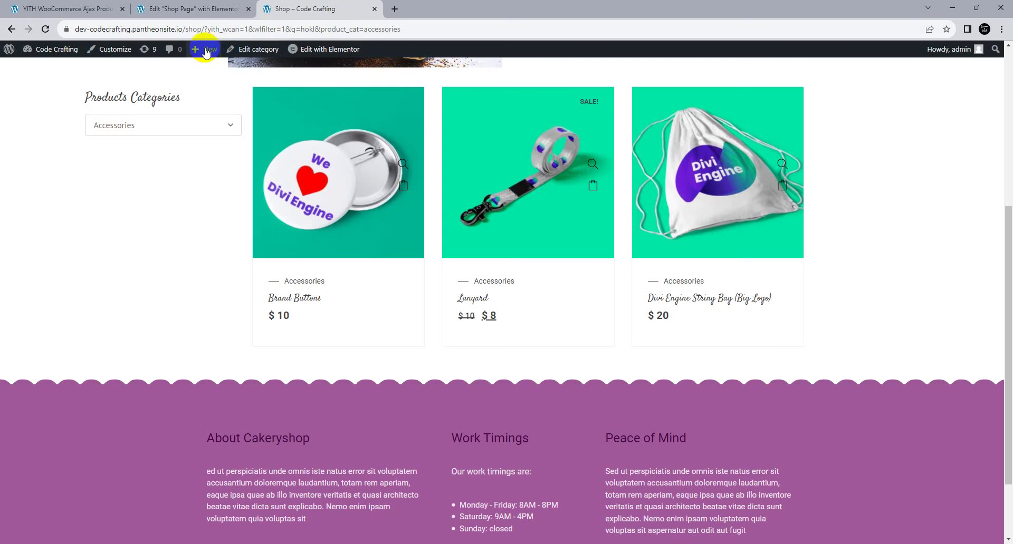
drag(231, 29, 437, 54)
key(BackSpace)
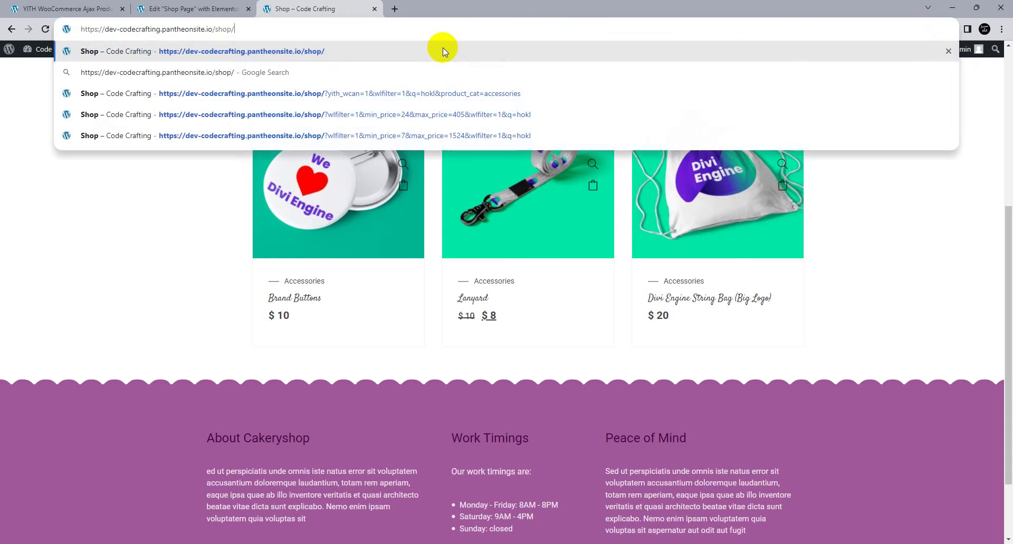
key(Return)
scroll(419, 93, down, 3)
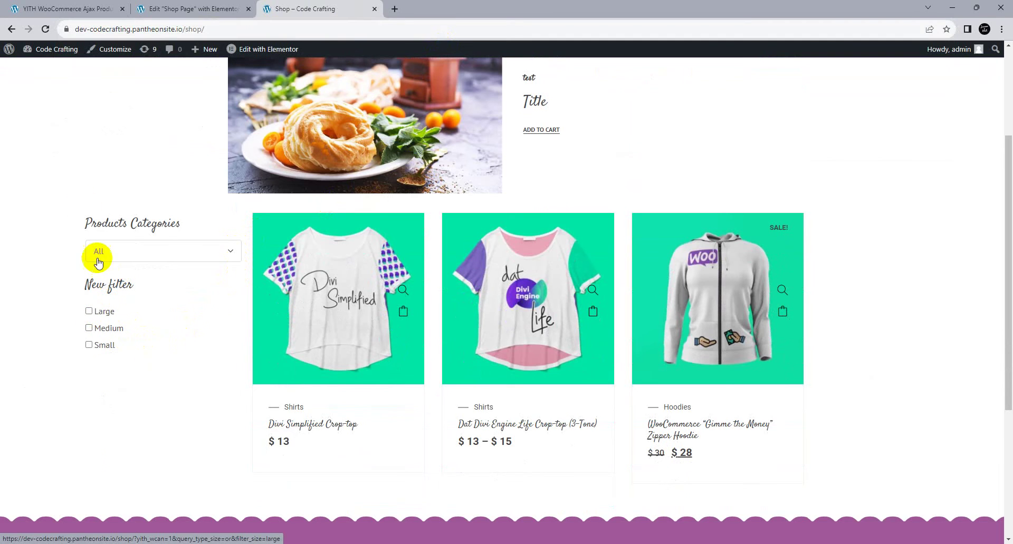
click(106, 9)
Step: Rename the size filter 'Sizes', save the preset, and view it on the shop
scroll(434, 340, down, 4)
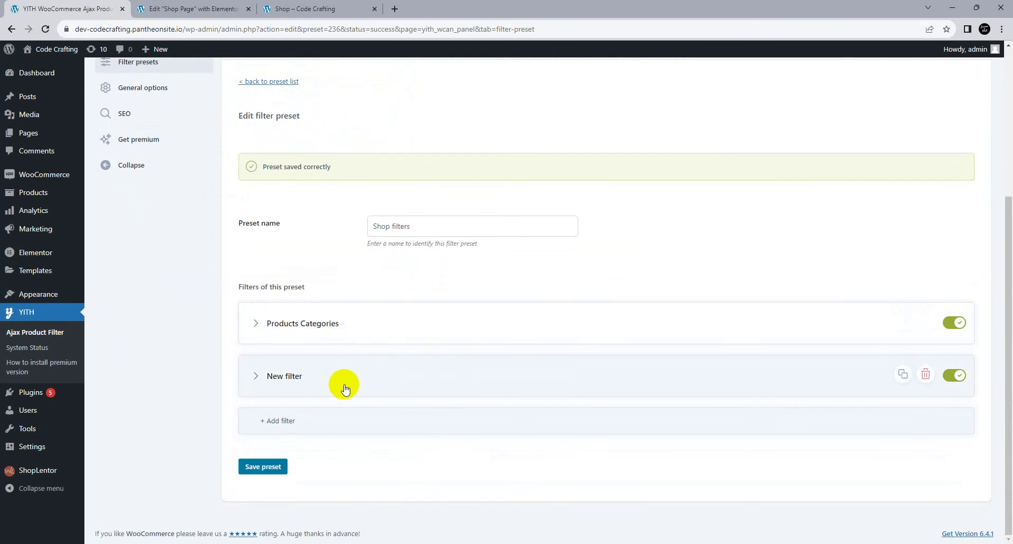
click(339, 383)
scroll(346, 375, down, 2)
triple_click(394, 318)
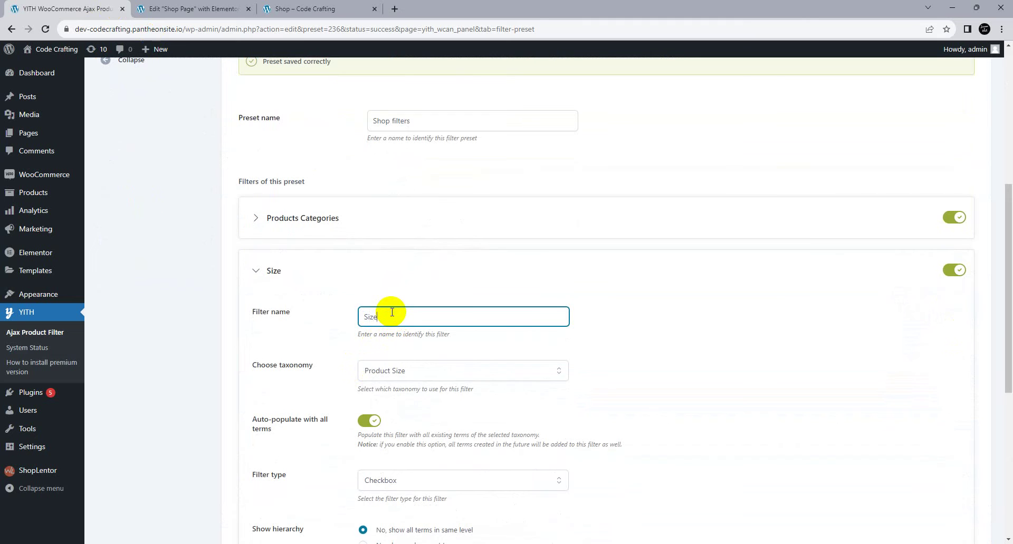
scroll(392, 313, down, 6)
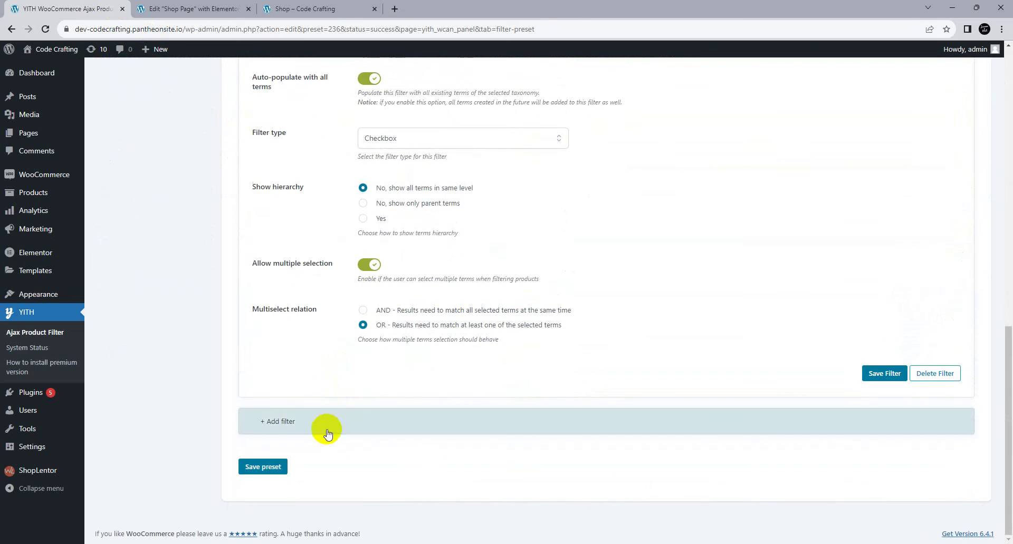
click(263, 467)
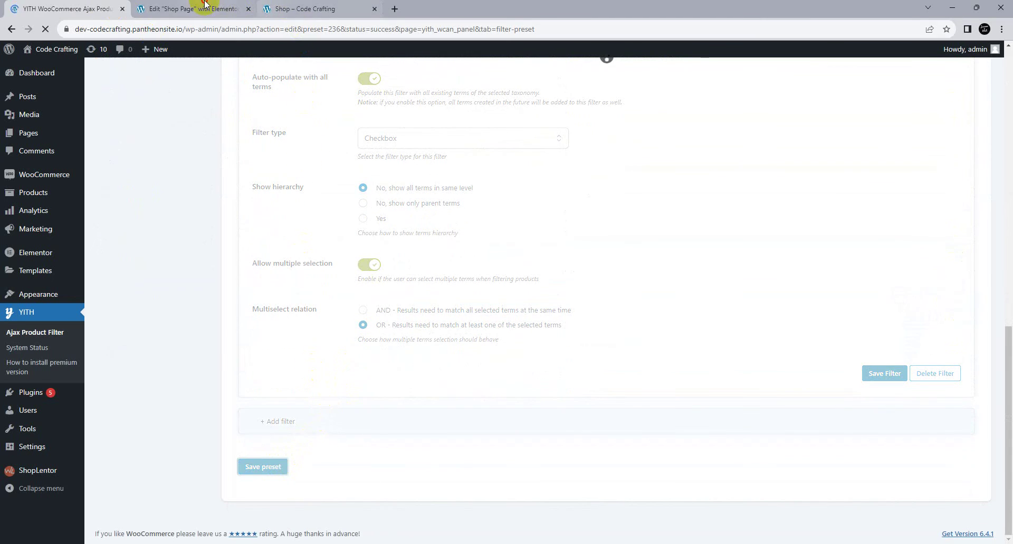
click(261, 8)
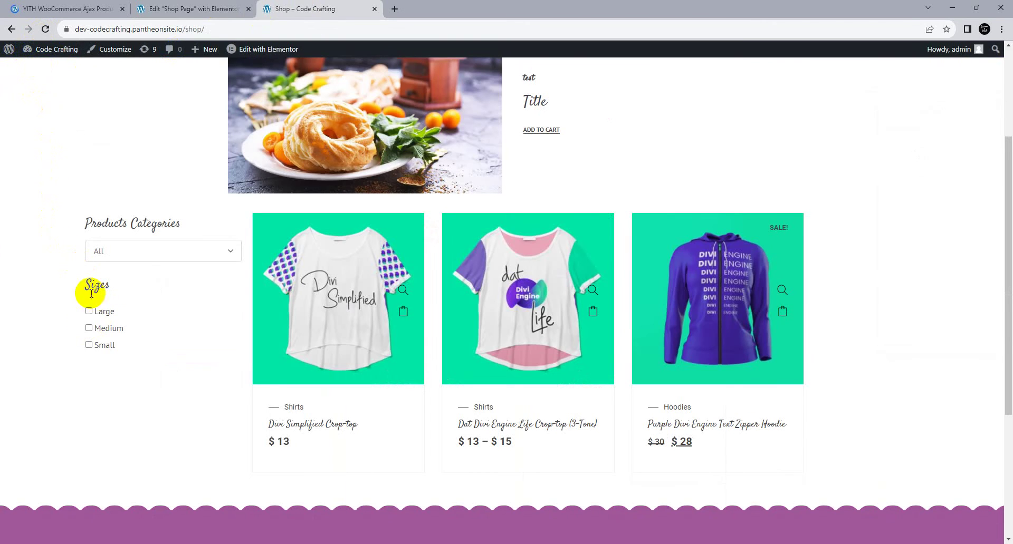
Step: Filter the shop to Medium in Sizes and review the Shop filters preset settings
click(89, 329)
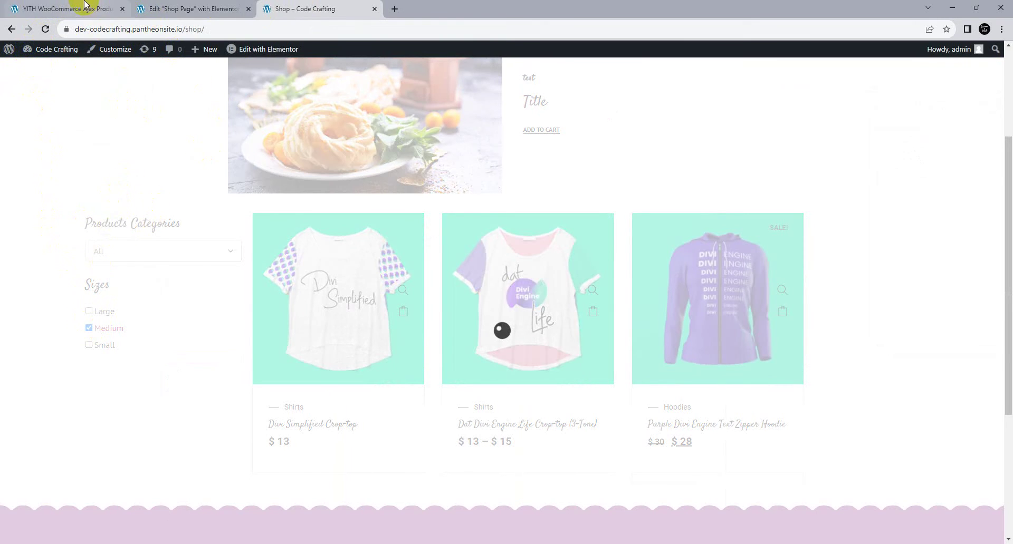
click(84, 6)
scroll(290, 328, down, 4)
scroll(293, 295, up, 3)
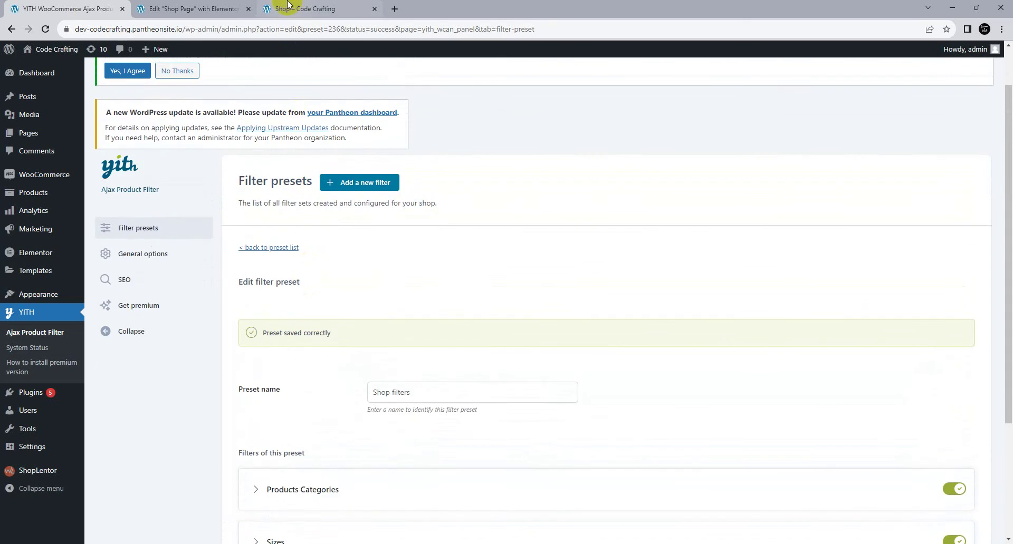
Step: Compare the Medium-filtered shop page with the shop page layout in Elementor
click(287, 7)
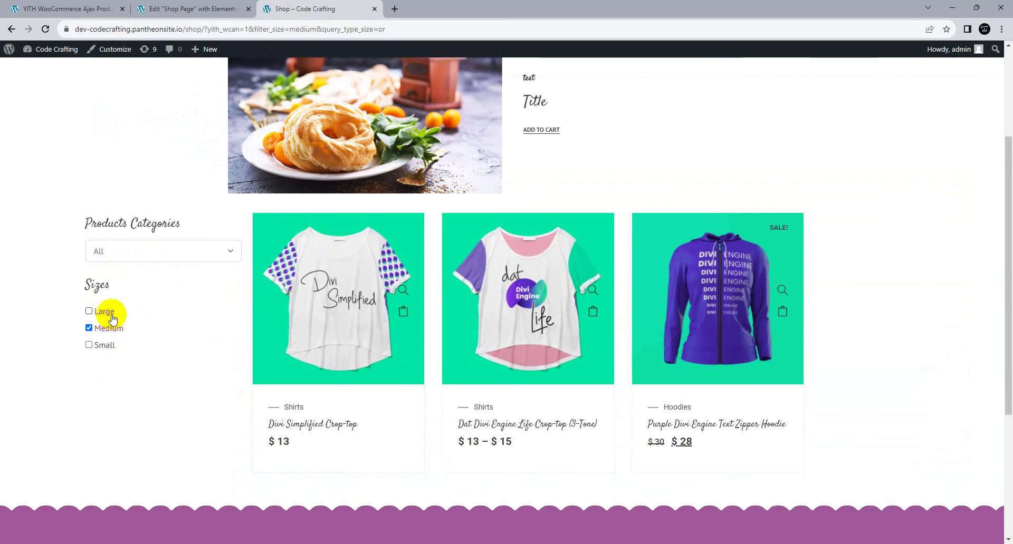
click(210, 10)
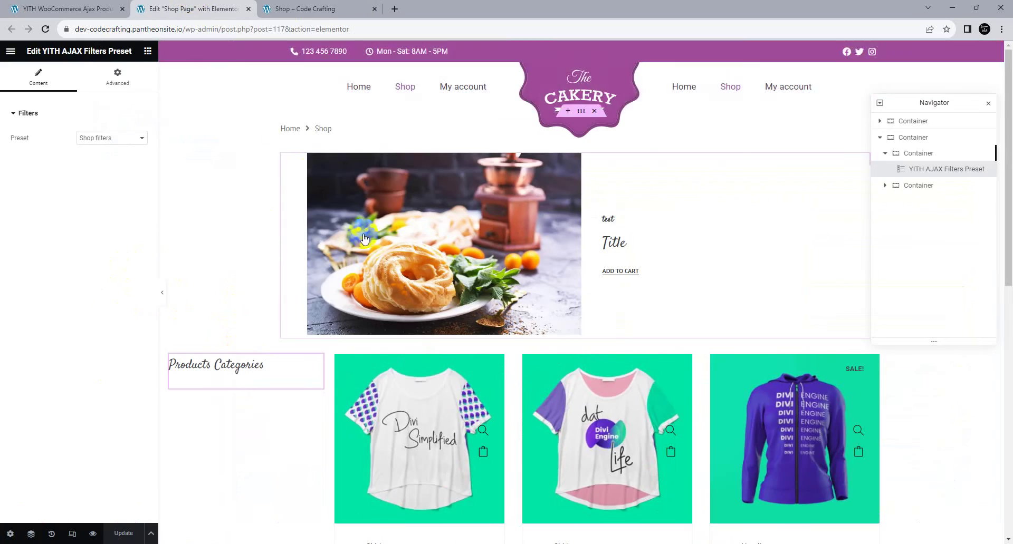
scroll(475, 327, down, 3)
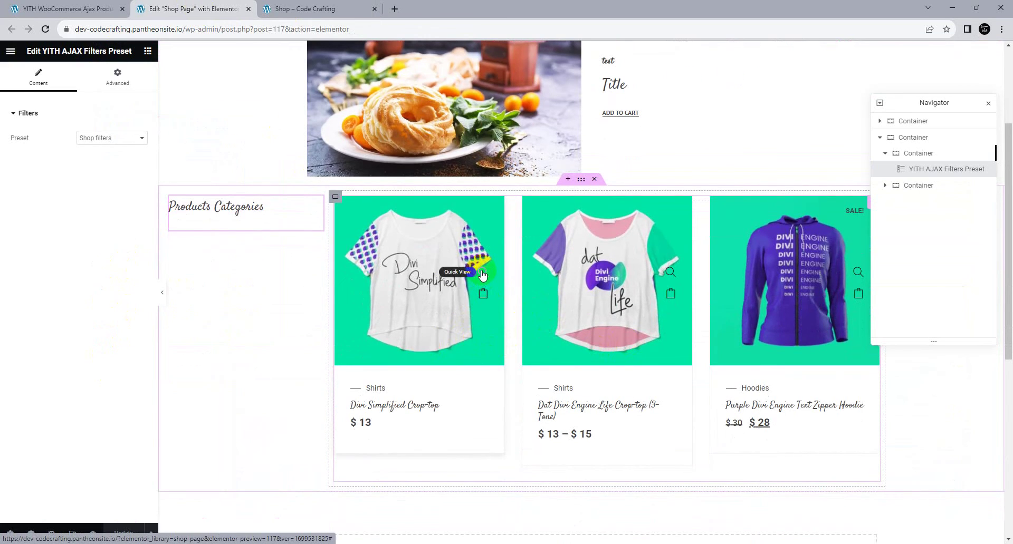
click(299, 8)
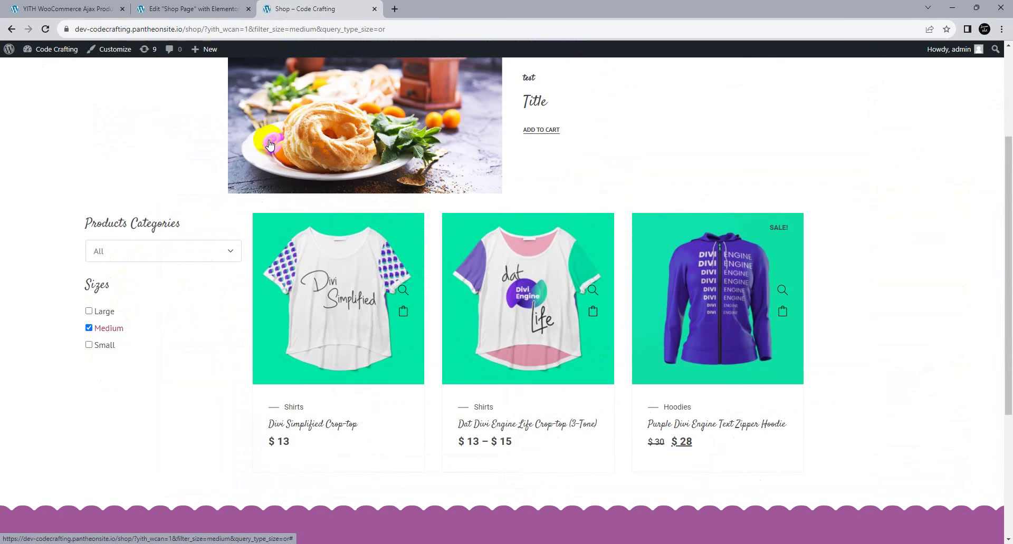
Step: View the filter plugin's premium upgrade page and highlight its 89.99 yearly price
click(98, 8)
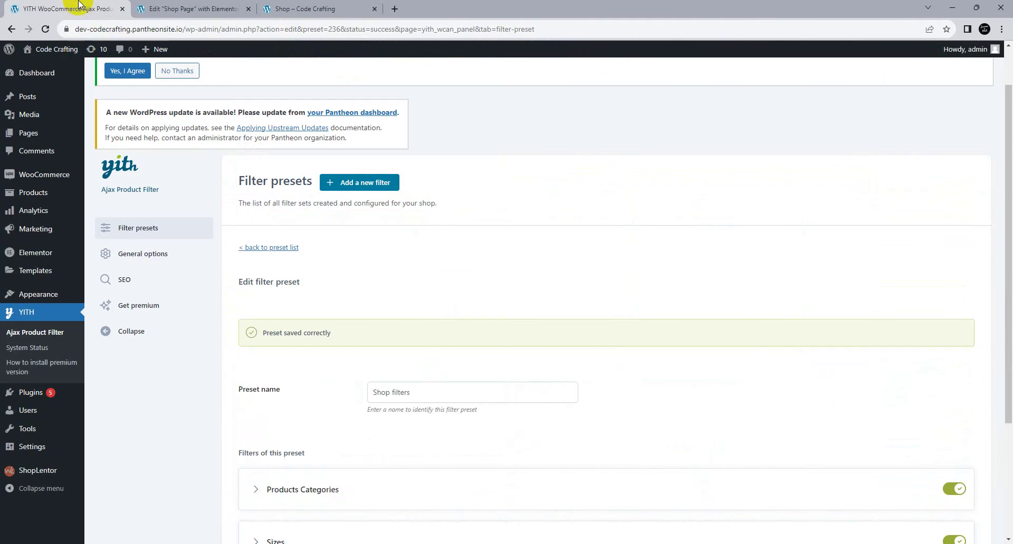
scroll(267, 271, down, 1)
scroll(267, 271, up, 2)
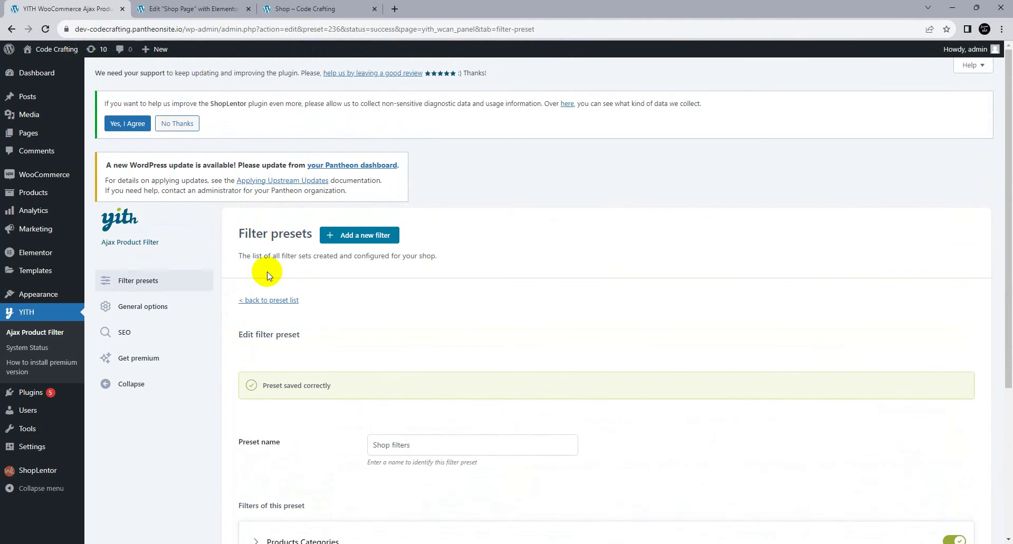
scroll(288, 300, down, 2)
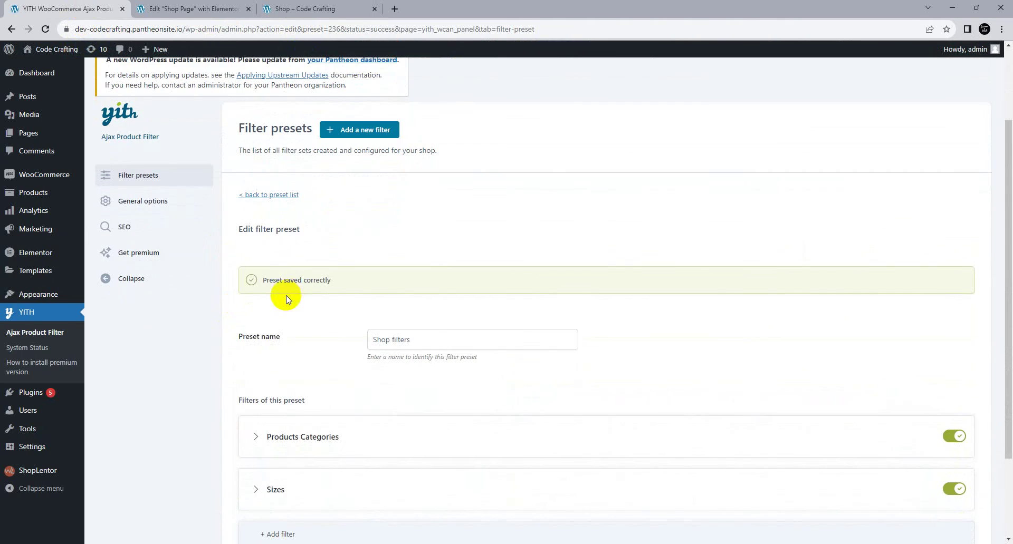
click(203, 258)
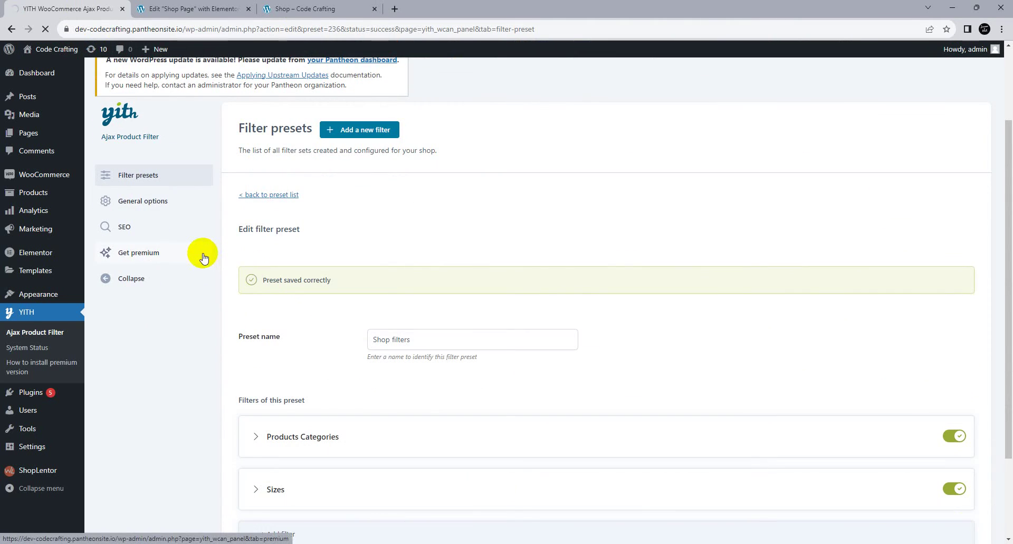
scroll(350, 301, down, 6)
scroll(584, 273, up, 1)
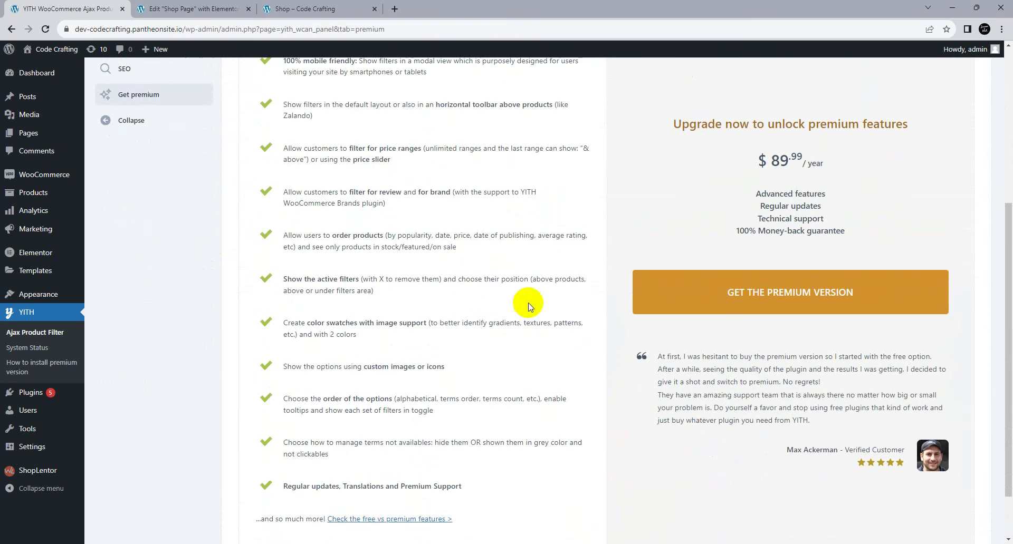
drag(773, 158, 808, 158)
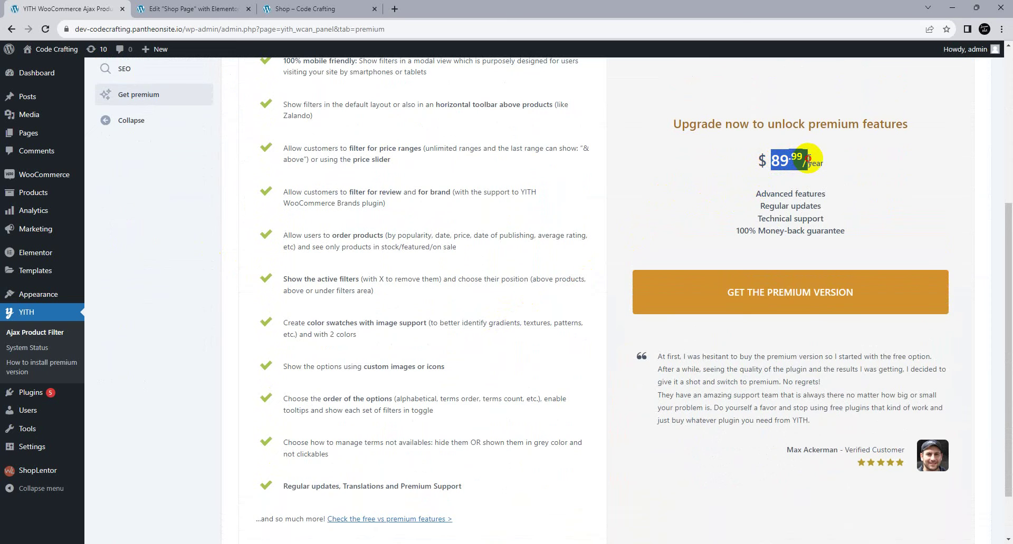
scroll(380, 267, up, 4)
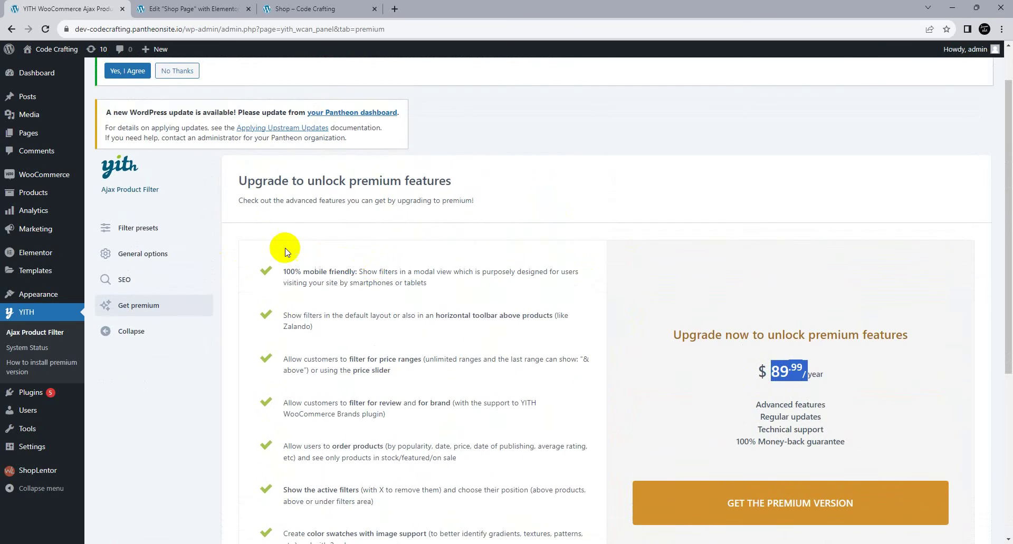
Step: Review the SEO settings and the Filter presets list showing Shop filters and Default preset
click(171, 278)
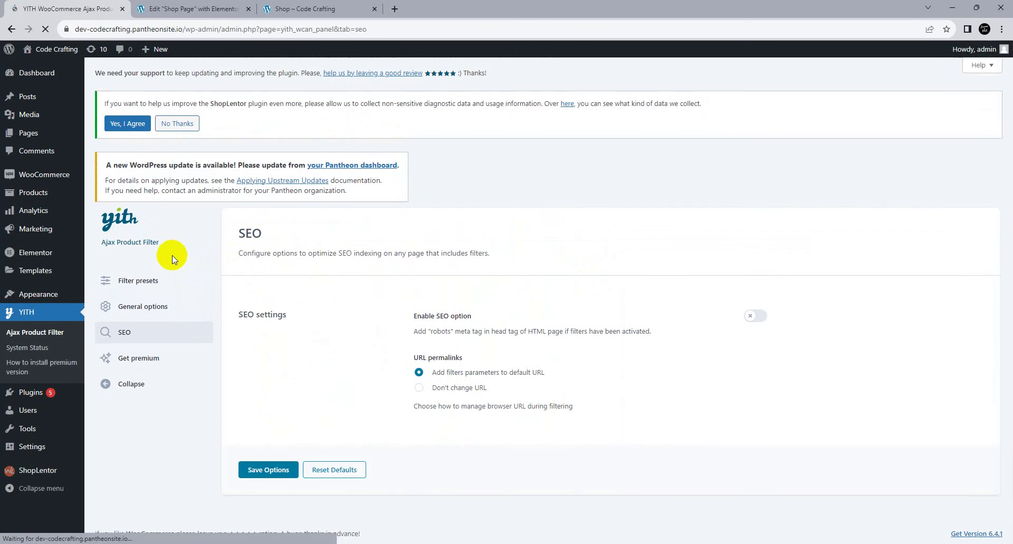
click(150, 311)
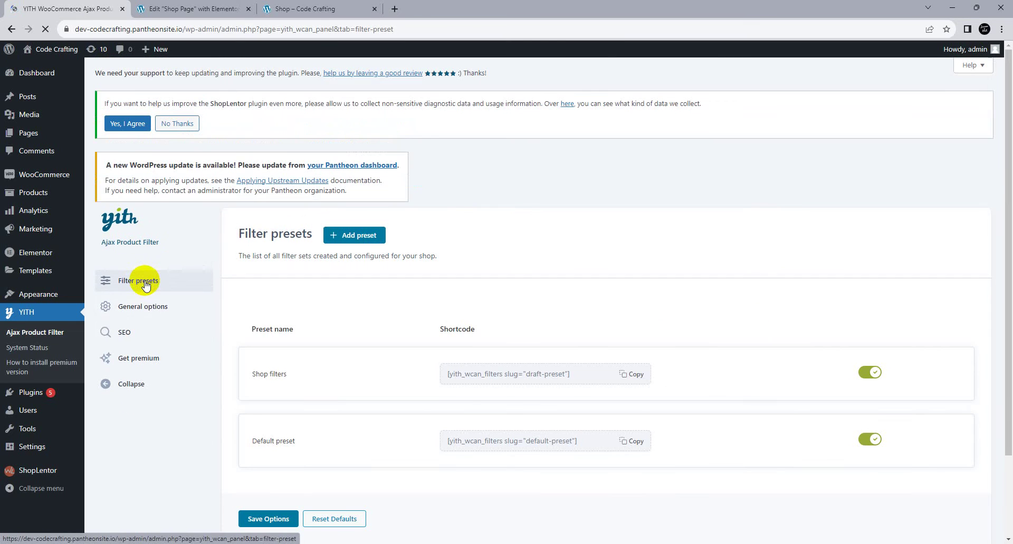
scroll(271, 331, down, 2)
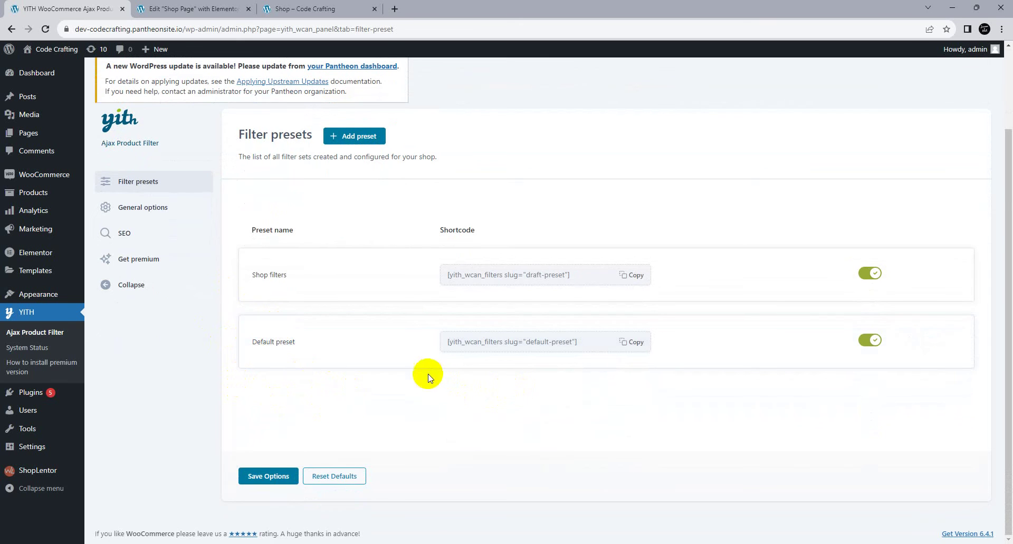
click(295, 8)
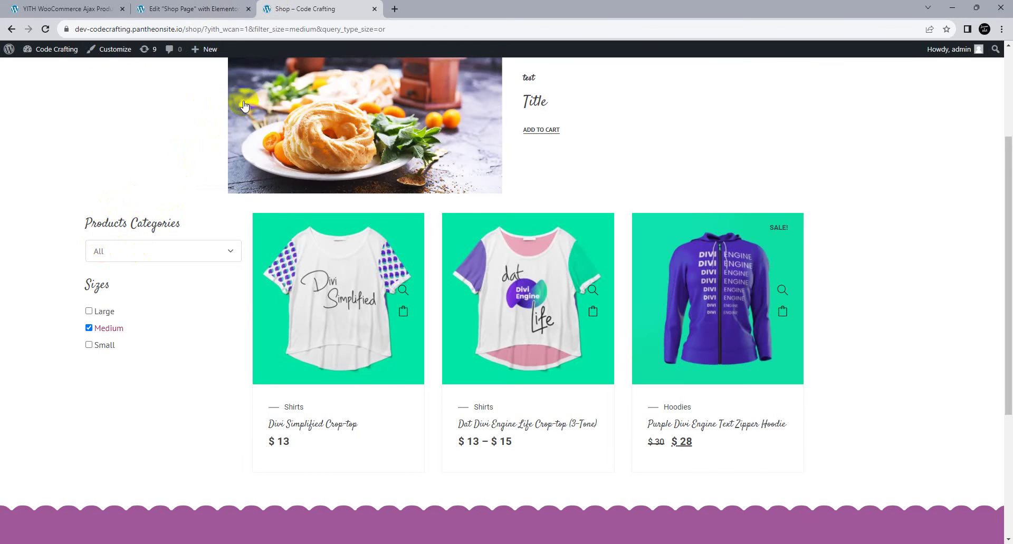
click(99, 6)
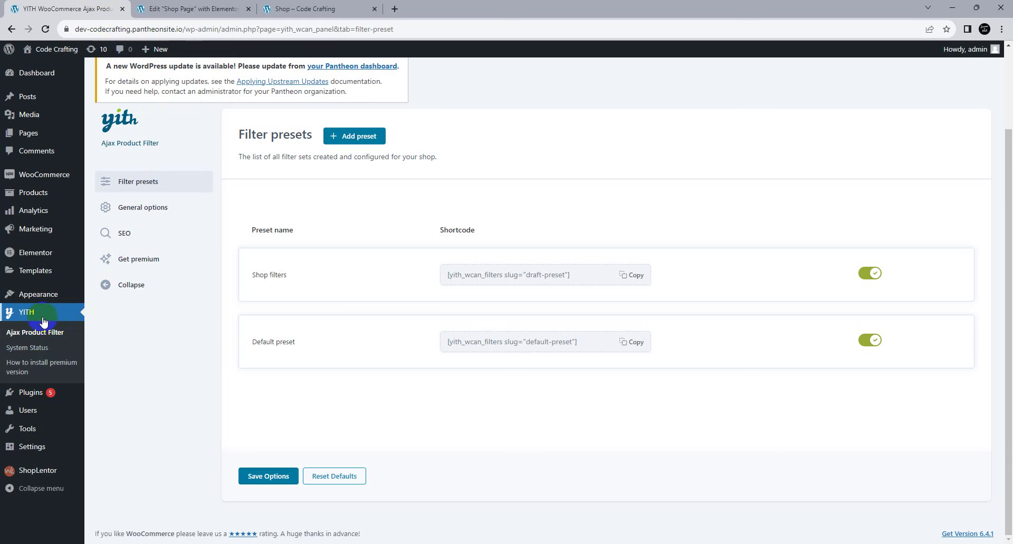
mouse_move(40, 391)
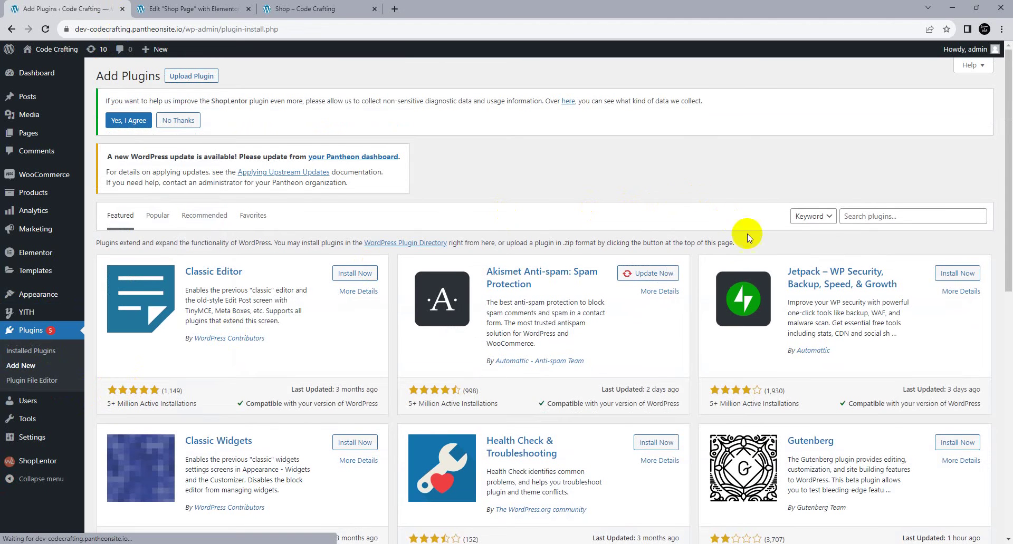
Step: Search the plugin directory for 'yith search' and scroll the results
click(846, 216)
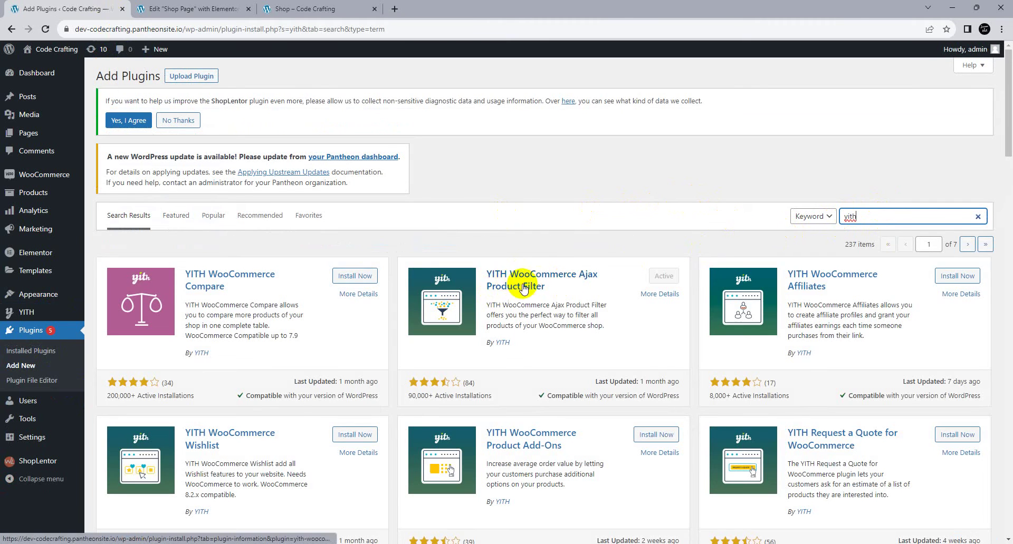
scroll(765, 296, down, 2)
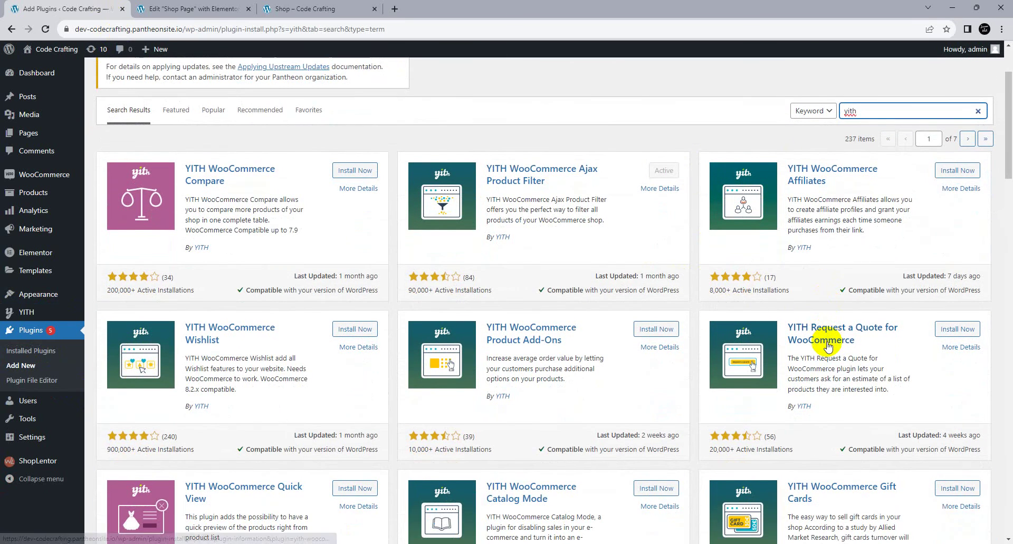
scroll(599, 226, down, 2)
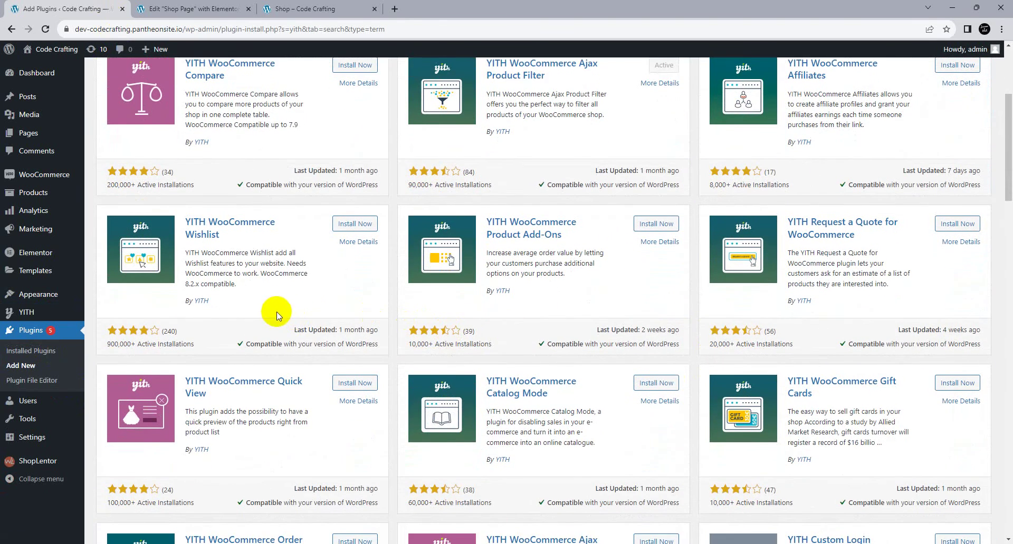
scroll(380, 347, down, 2)
scroll(786, 322, down, 2)
scroll(778, 329, down, 1)
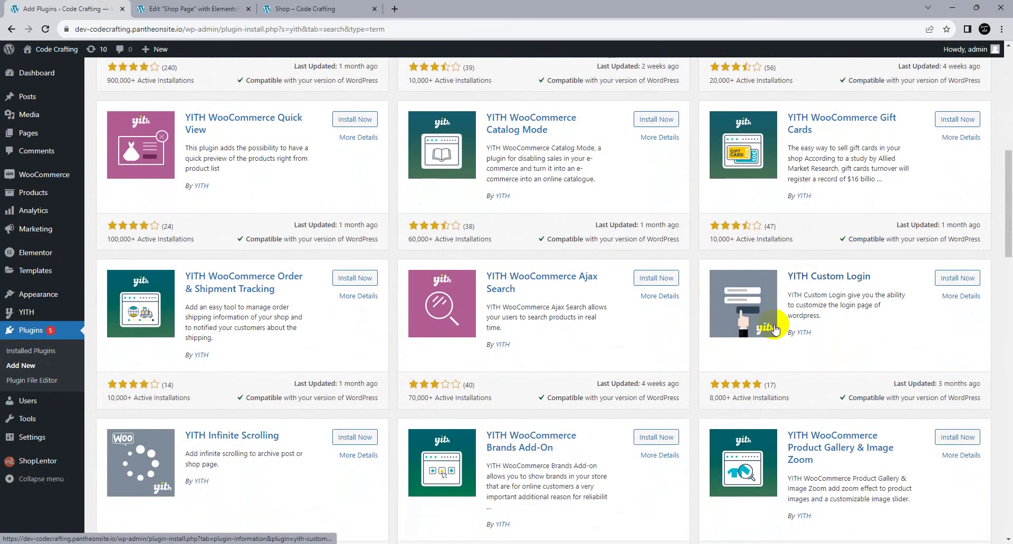
scroll(774, 329, up, 6)
Step: Browse the 141 'yith search' results, including YITH WooCommerce Ajax Search
text(h search)
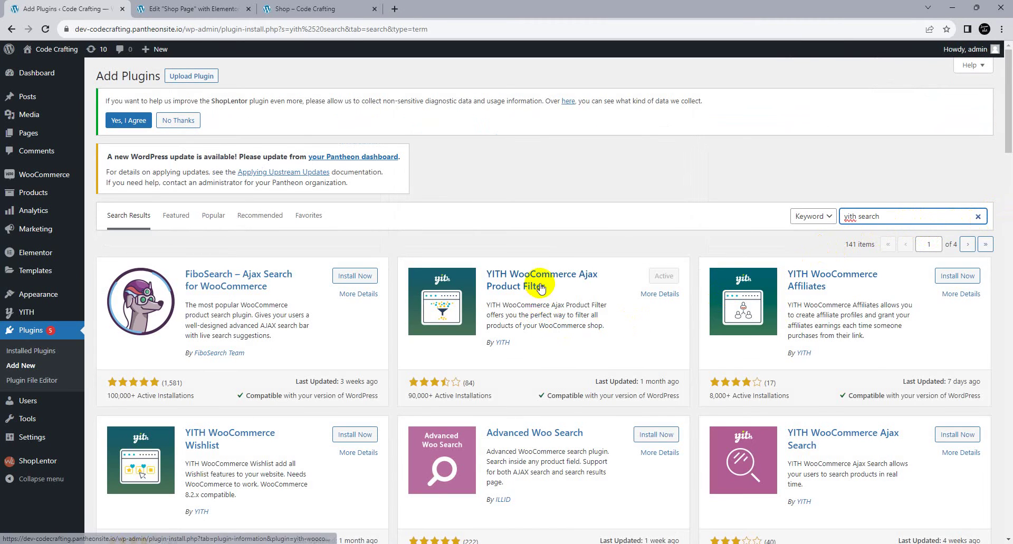
scroll(539, 275, down, 1)
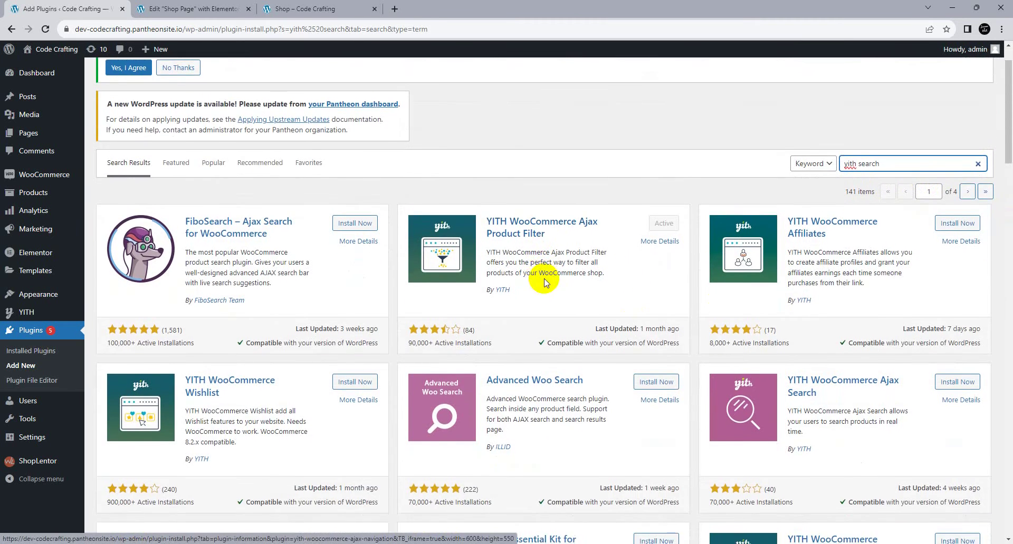
scroll(541, 380, down, 3)
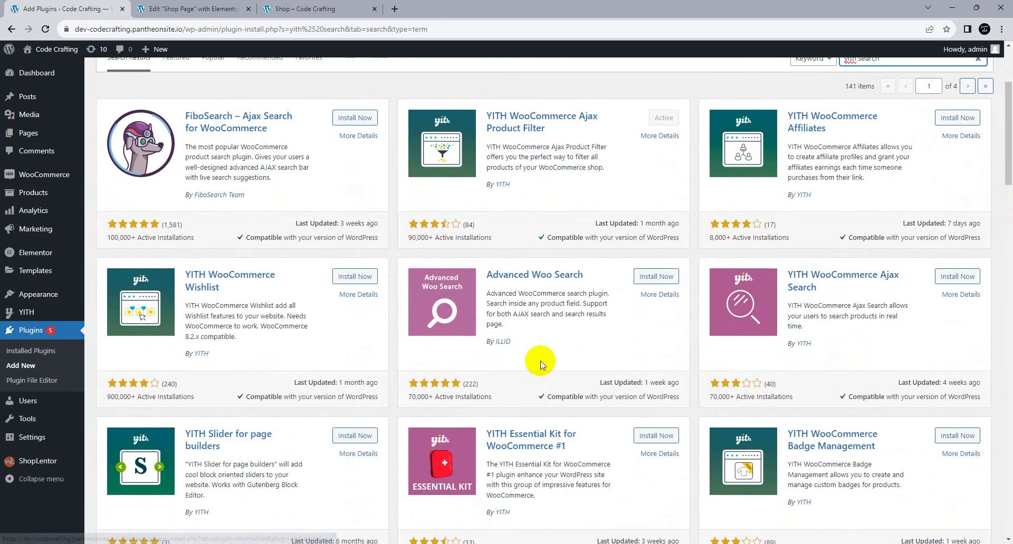
scroll(290, 380, down, 3)
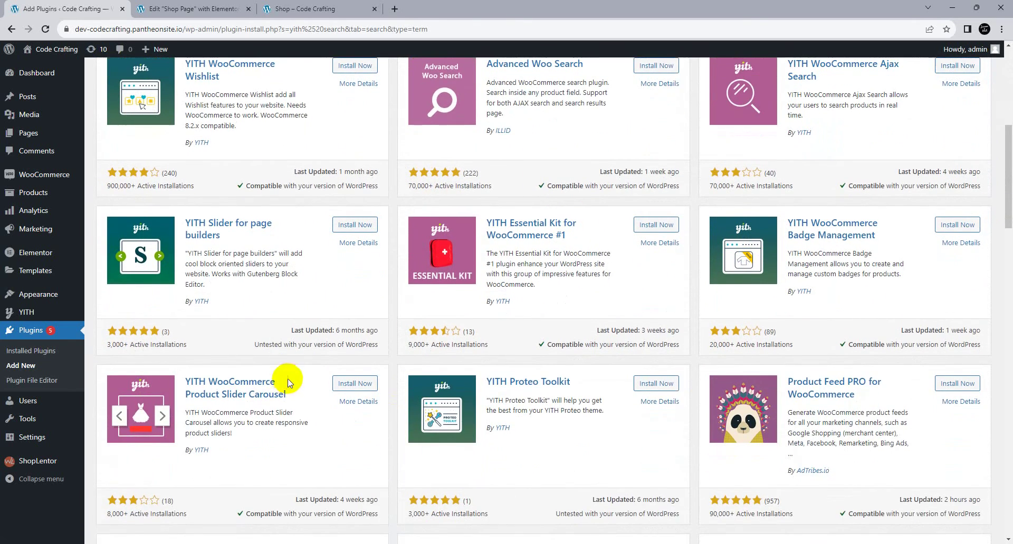
scroll(475, 375, down, 4)
scroll(310, 355, down, 6)
scroll(308, 356, down, 10)
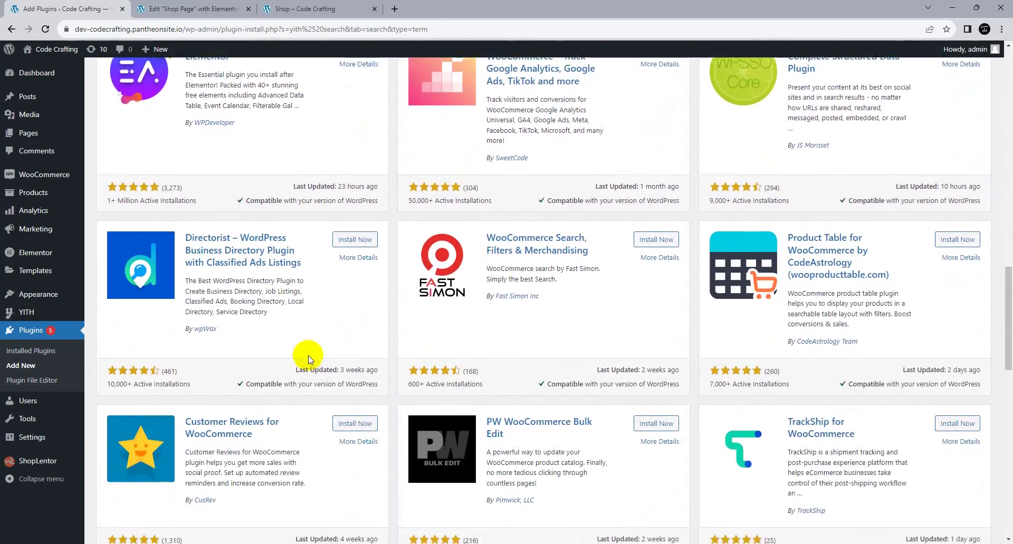
scroll(463, 346, up, 20)
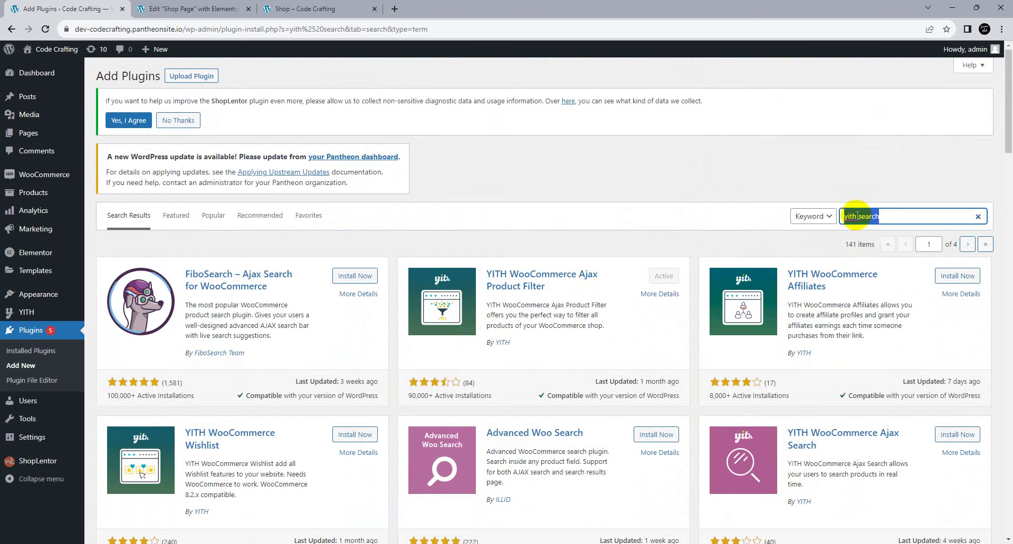
Step: Google the 'yith search' phrase in a new tab and view the yithemes plugin page
key(ctrl+c)
key(ctrl+t)
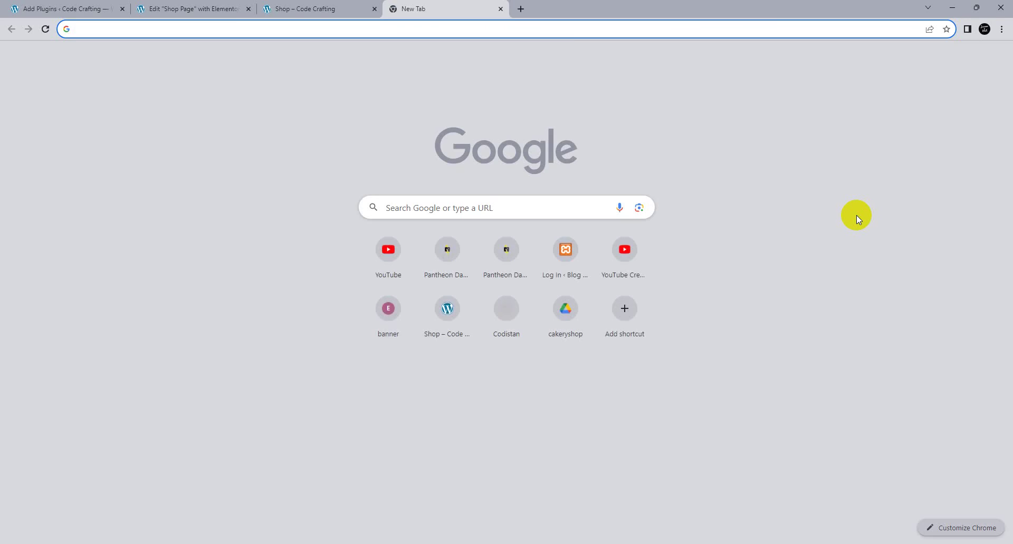
key(ctrl+v)
key(Return)
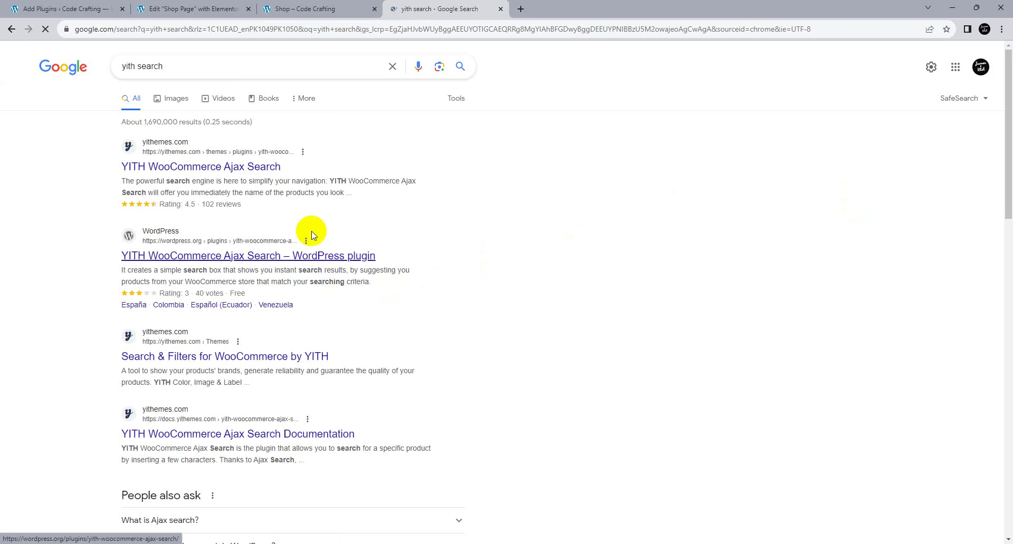
click(253, 161)
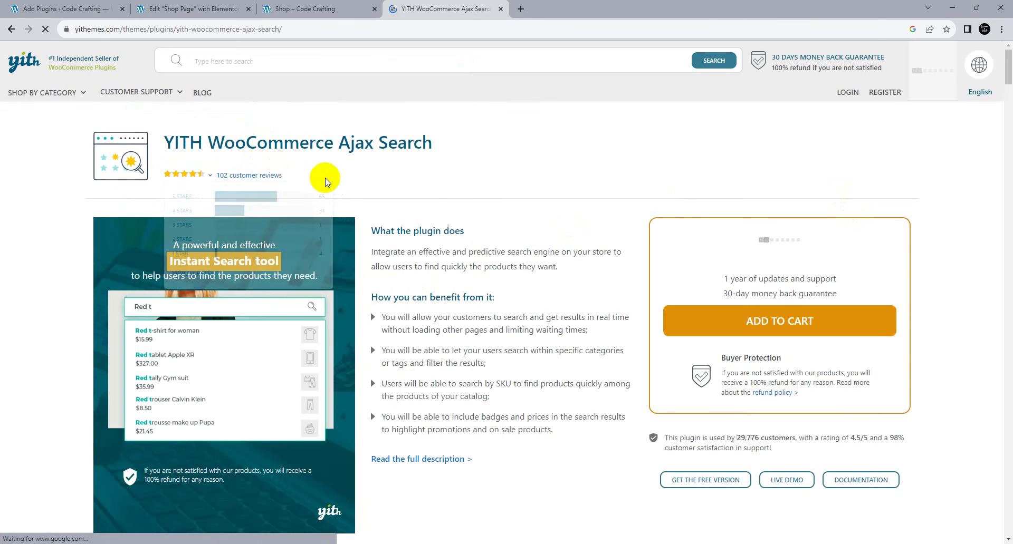
triple_click(289, 144)
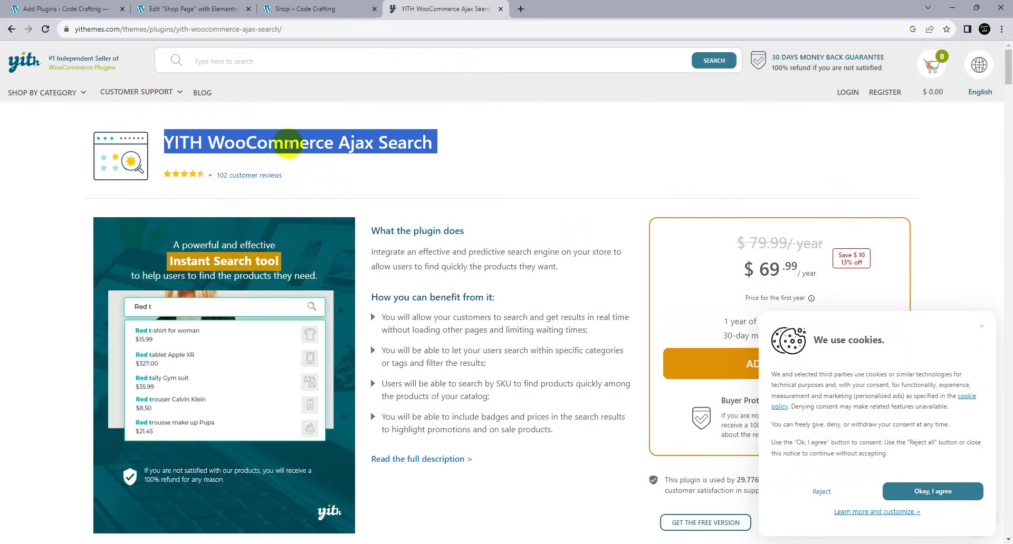
click(11, 29)
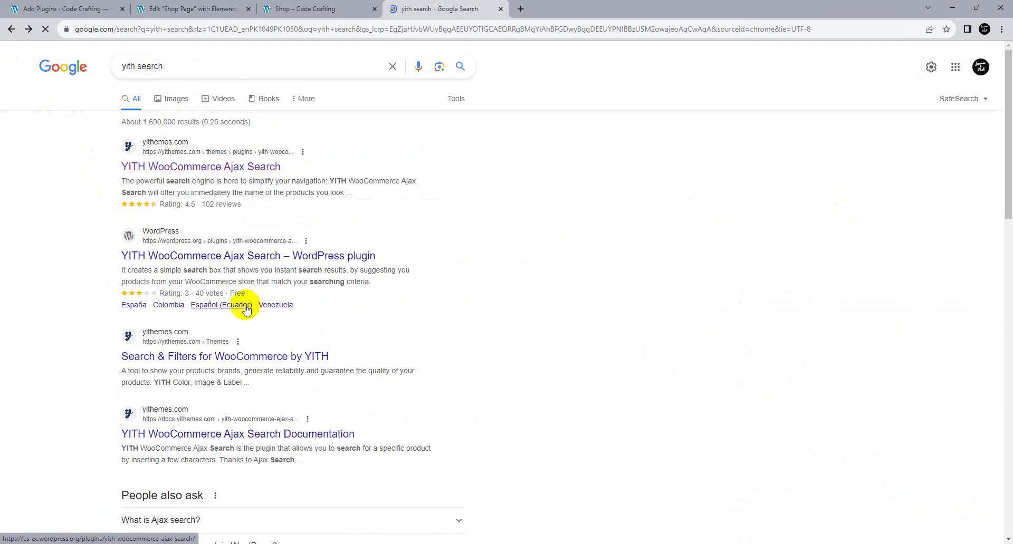
Step: Copy the title 'YITH WooCommerce Ajax Search' from its WordPress.org plugin page
click(240, 258)
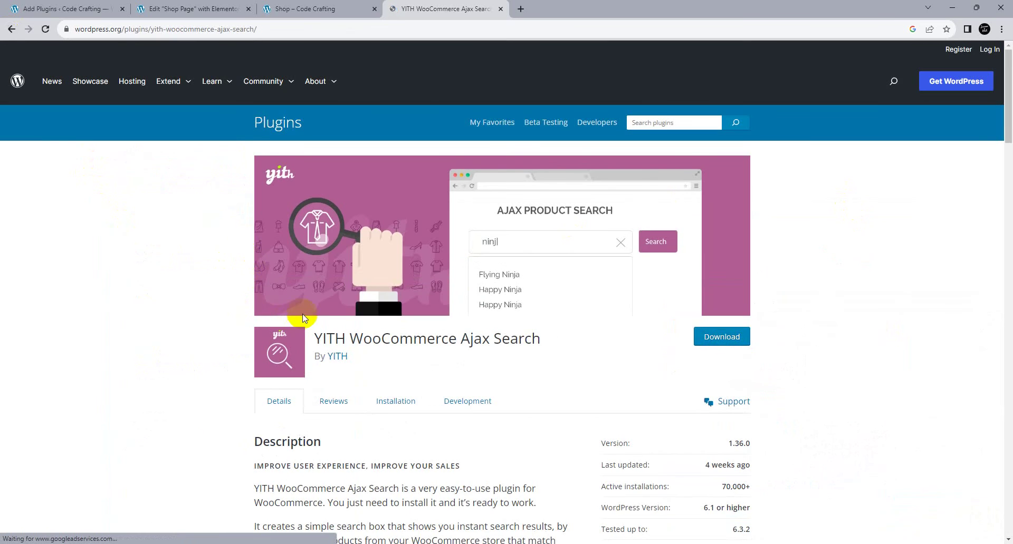
drag(312, 336, 554, 347)
right_click(538, 340)
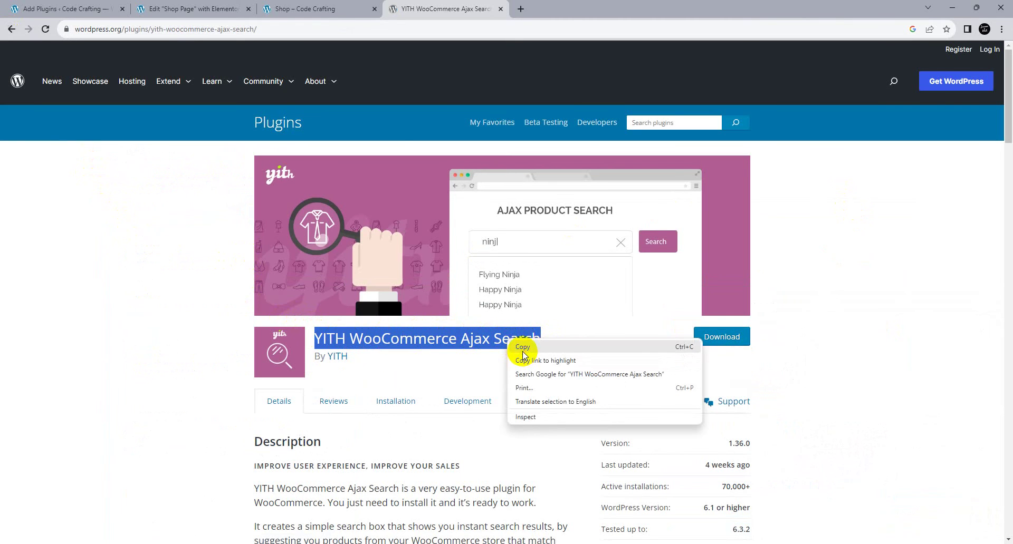
click(523, 355)
click(119, 5)
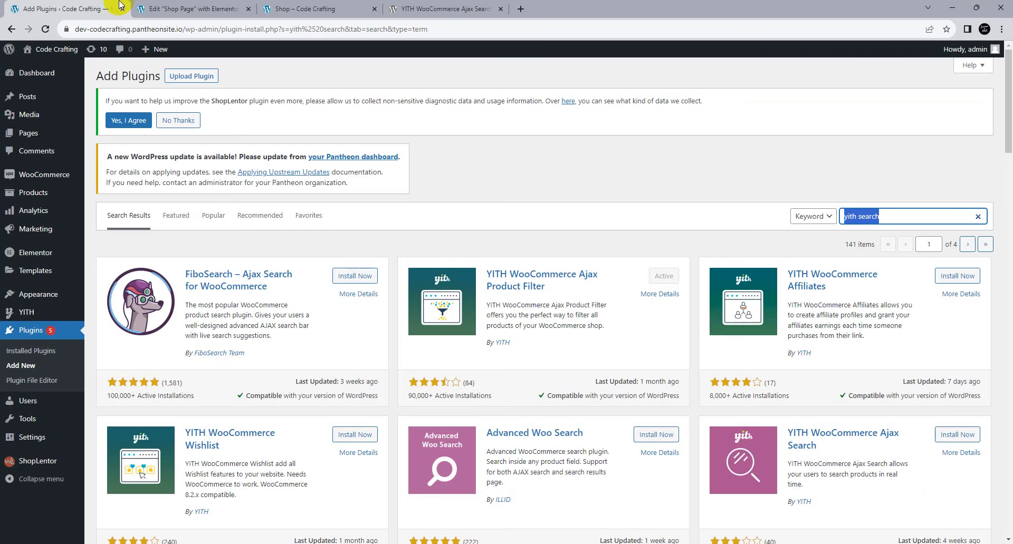
Step: Paste 'YITH WooCommerce Ajax Search' into the plugin search, then install and activate it
right_click(843, 216)
click(804, 286)
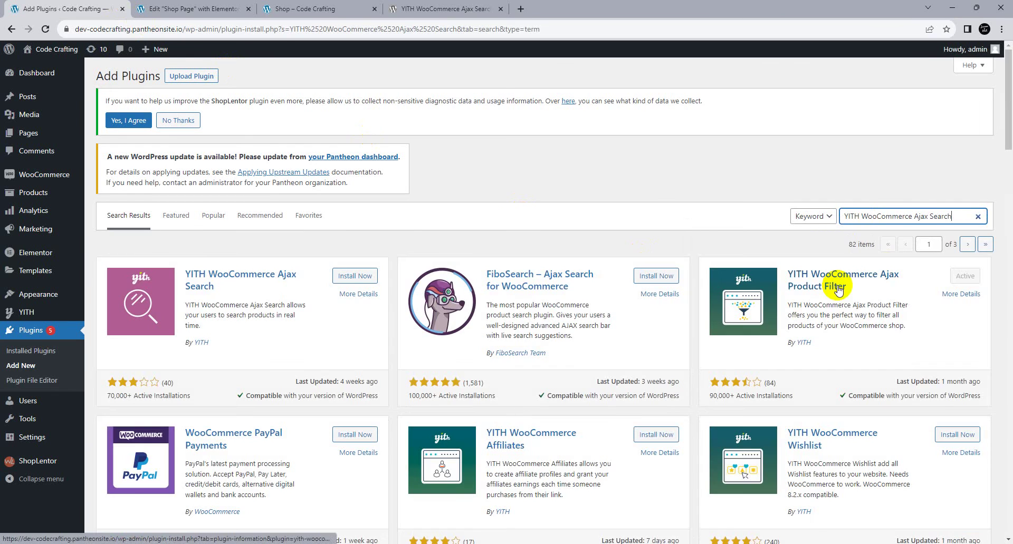
click(346, 277)
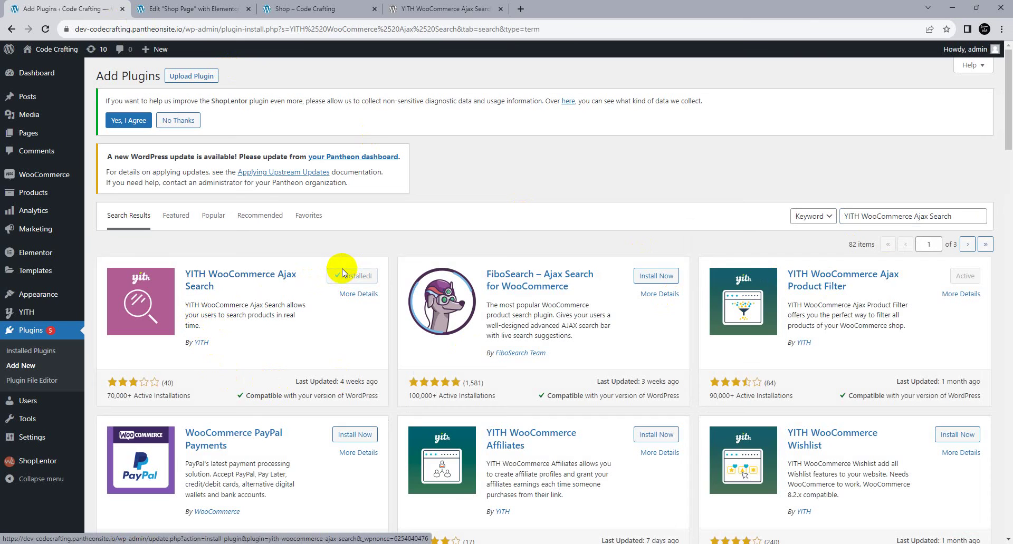
click(342, 279)
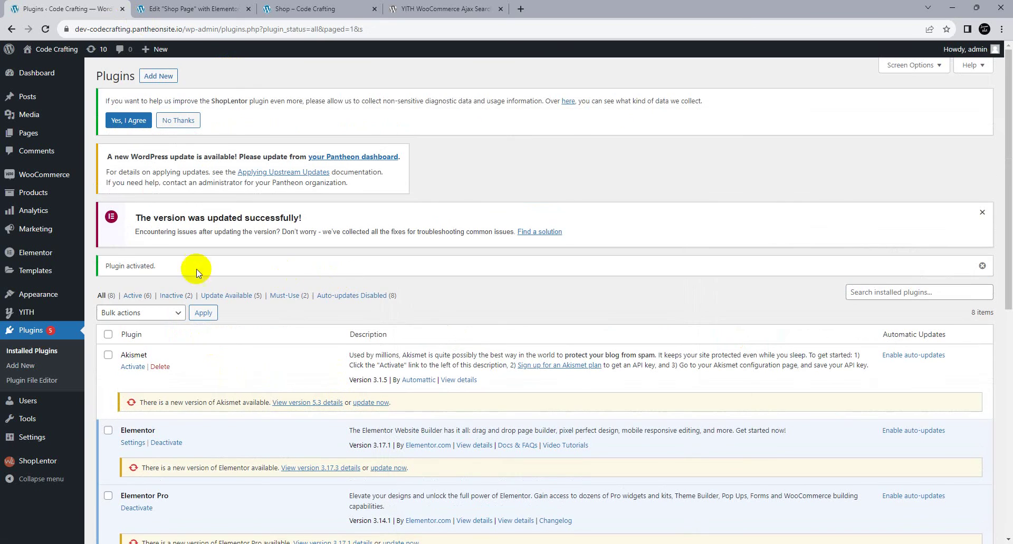
Step: Set YITH Ajax Search's maximum number of results to 5 and save the options
mouse_move(27, 313)
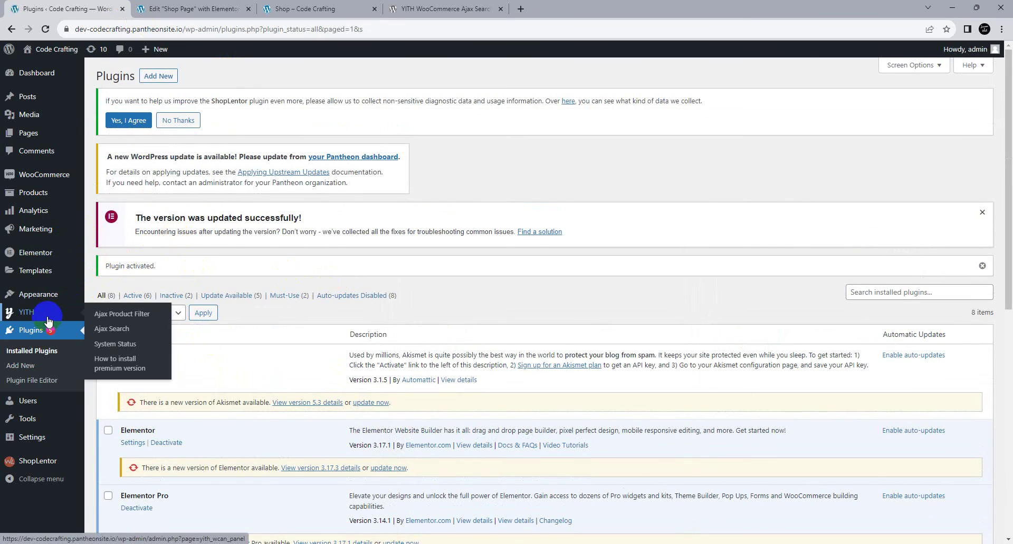
click(121, 332)
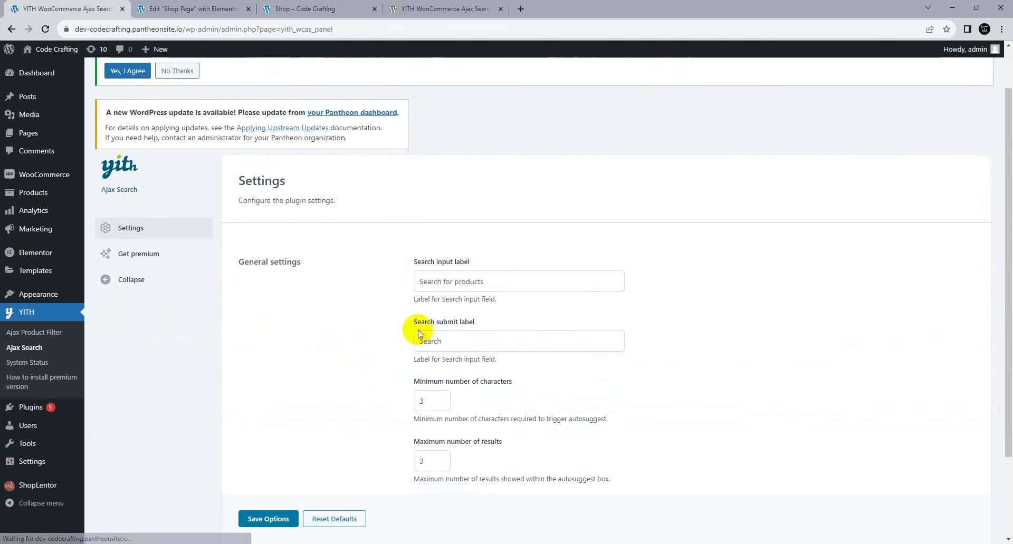
scroll(428, 332, down, 2)
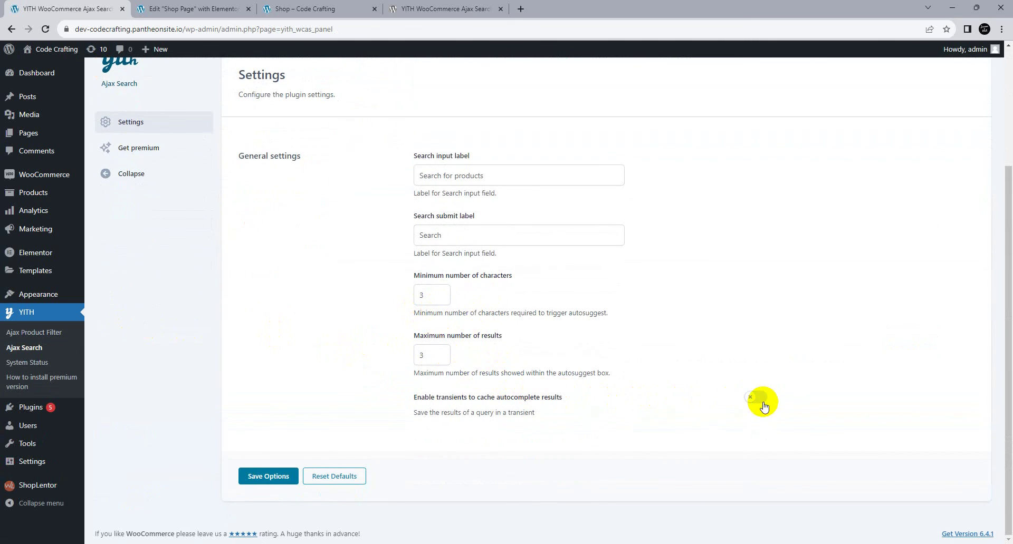
scroll(459, 378, up, 3)
click(453, 335)
triple_click(453, 335)
double_click(459, 390)
scroll(457, 384, down, 2)
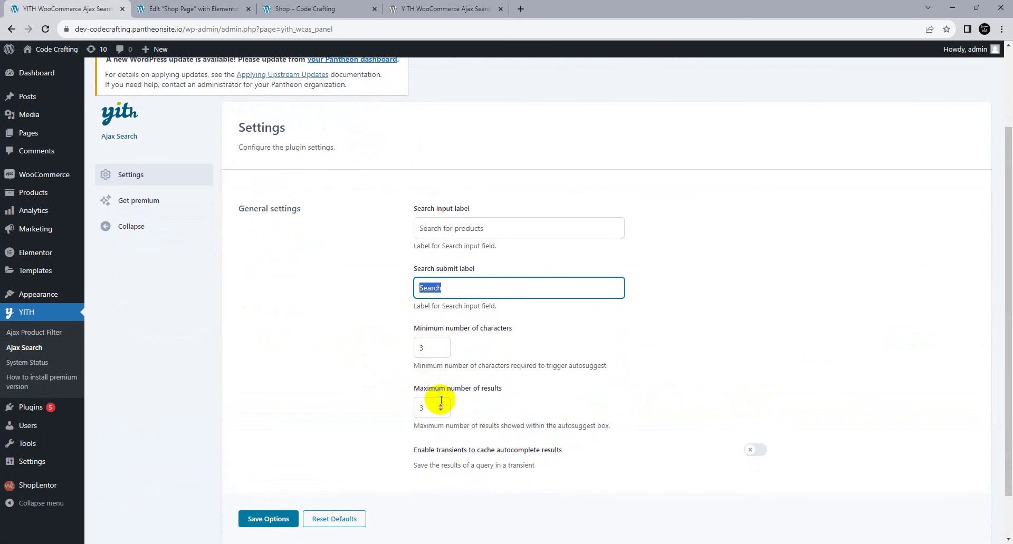
scroll(442, 406, down, 1)
click(442, 353)
click(442, 353)
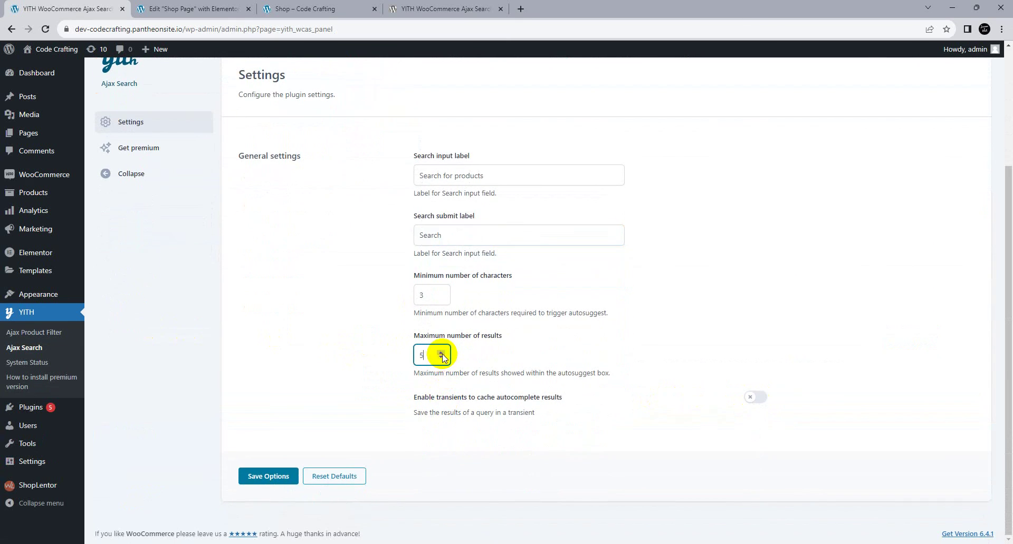
click(282, 475)
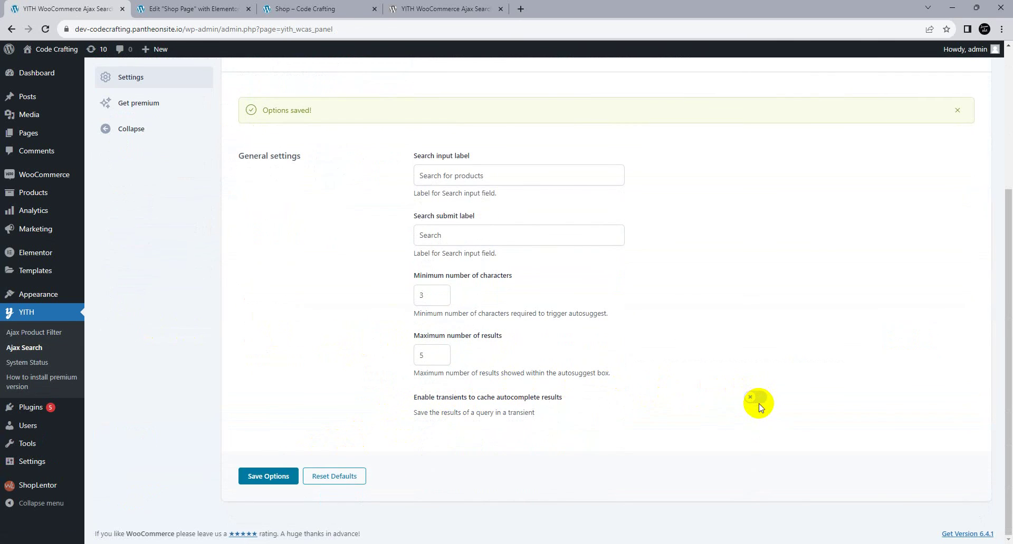
Step: Leave autocomplete result caching off and save the search settings again
click(759, 405)
click(759, 405)
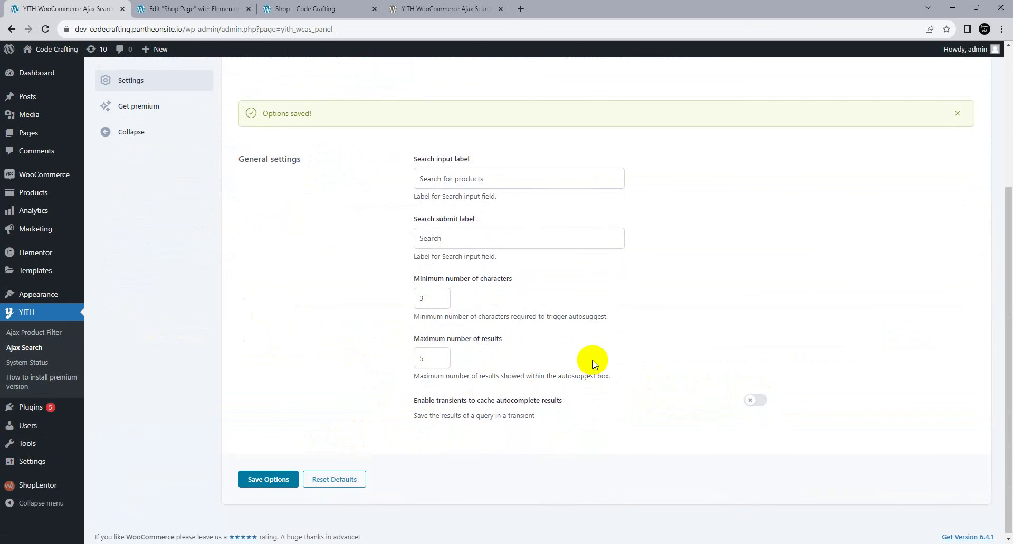
scroll(594, 364, up, 3)
click(264, 518)
click(206, 8)
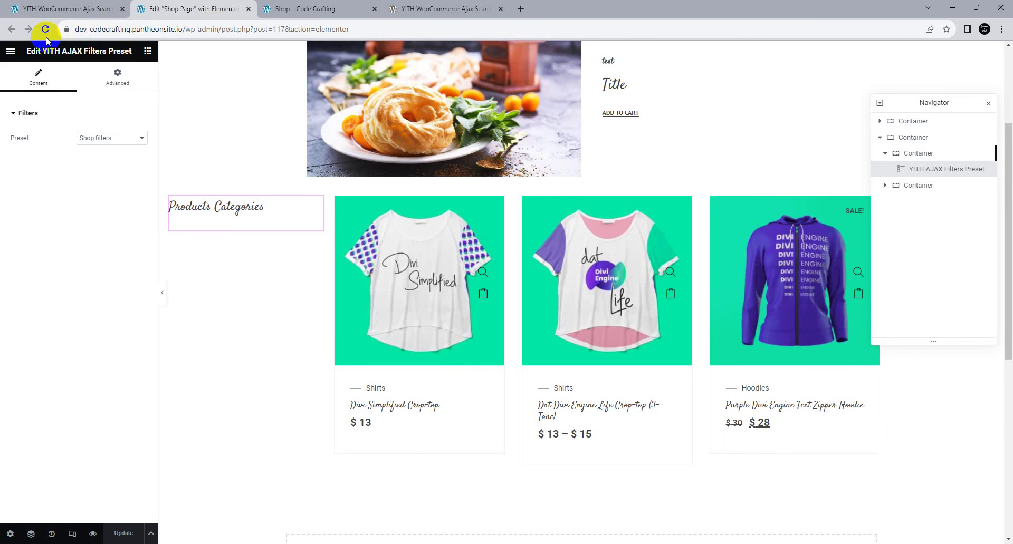
Step: After reloading the editor, place the YITH WooCommerce Ajax Search widget above Products Categories and update
click(46, 32)
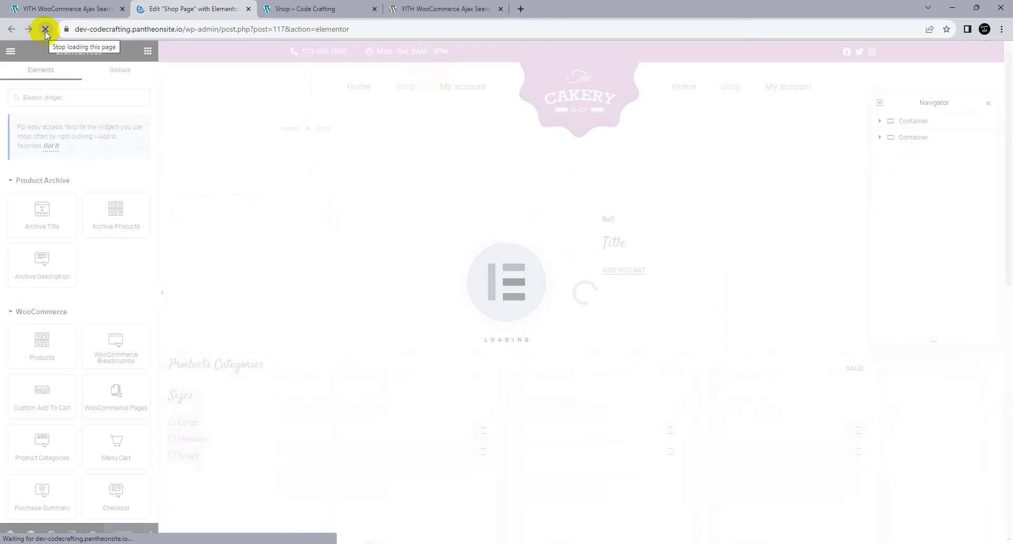
scroll(100, 322, down, 1)
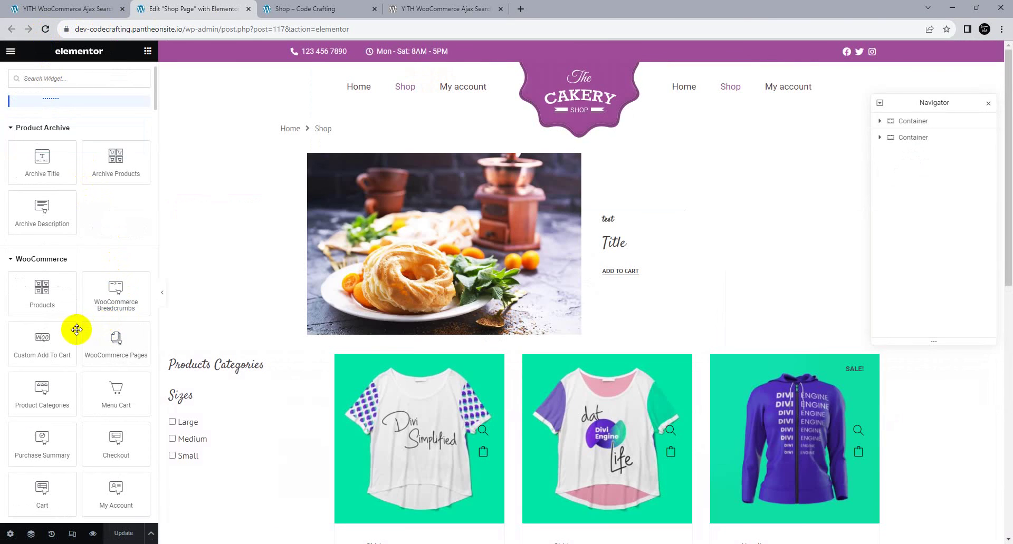
scroll(61, 116, up, 2)
click(72, 97)
text(sear)
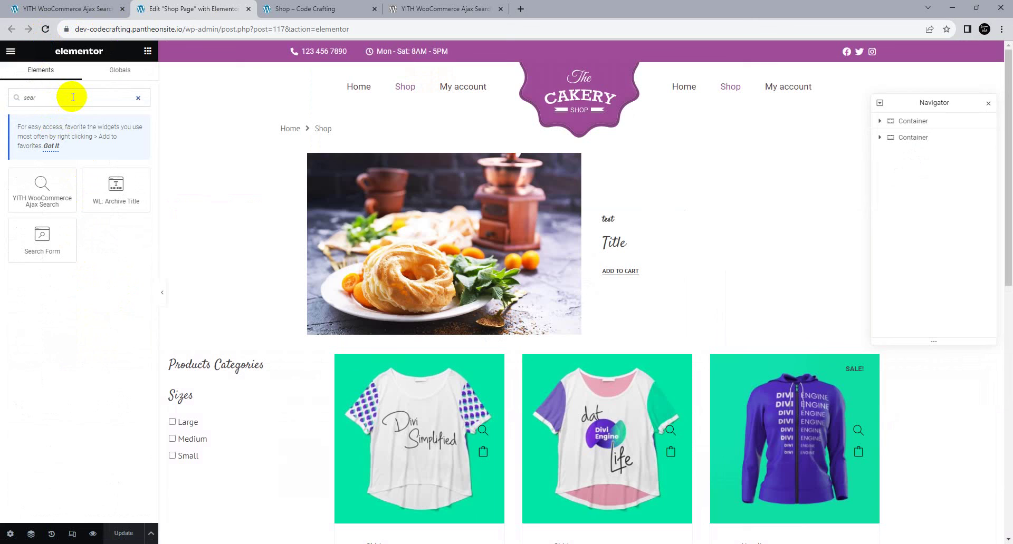
drag(39, 177, 229, 359)
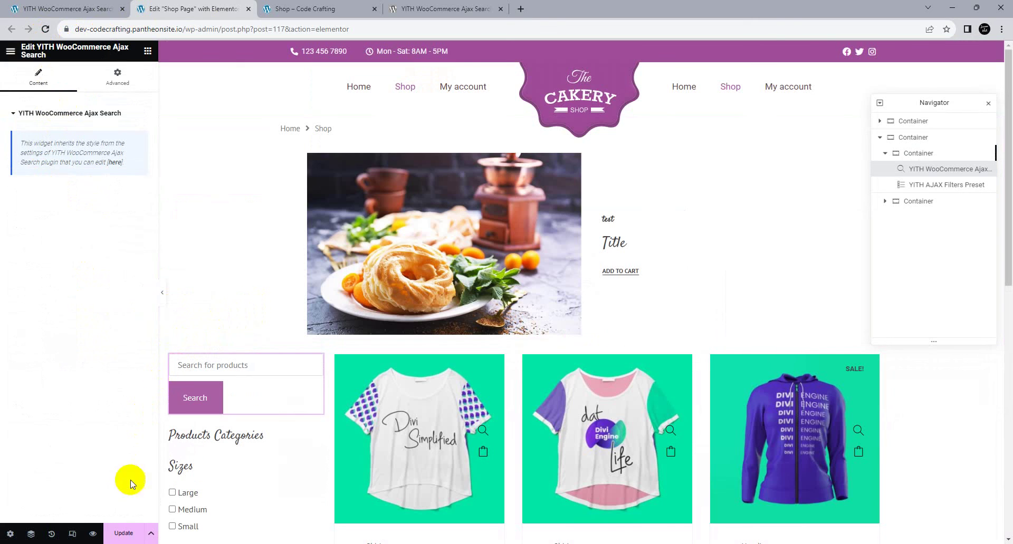
click(120, 534)
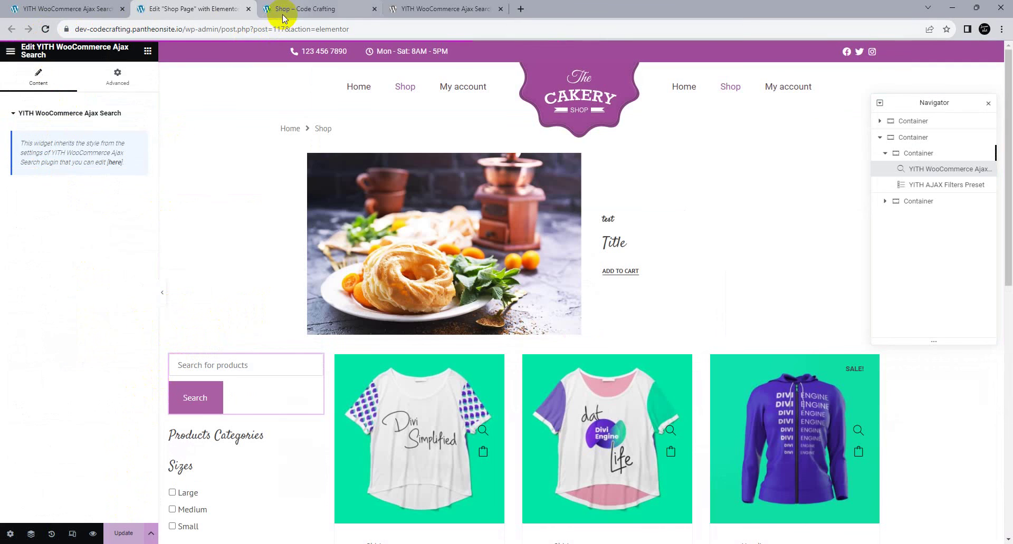
Step: Reload the live shop, search 'div' in the new box, and open the Divi Engine Logo Zipper Hoodie
click(283, 15)
right_click(46, 29)
click(63, 95)
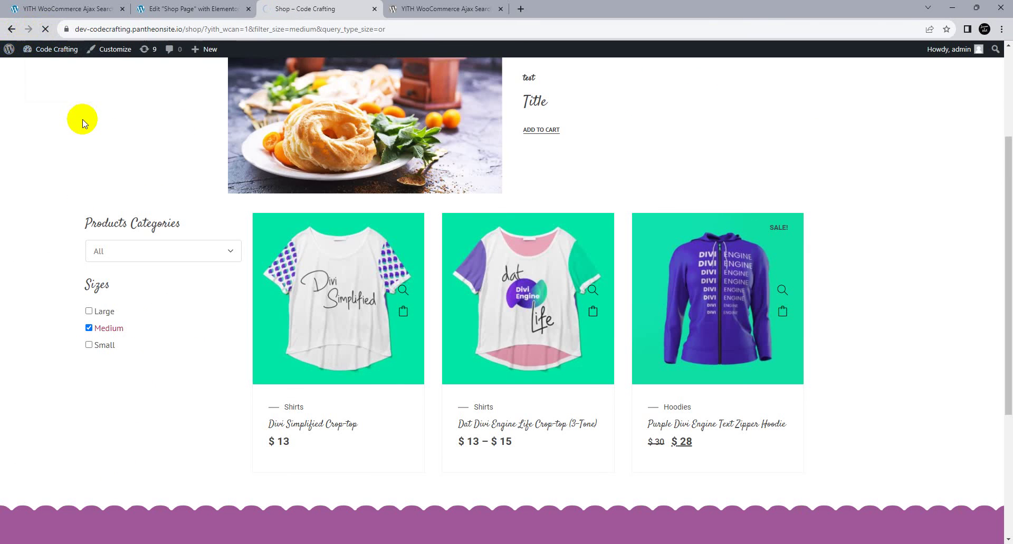
click(110, 217)
text(divi)
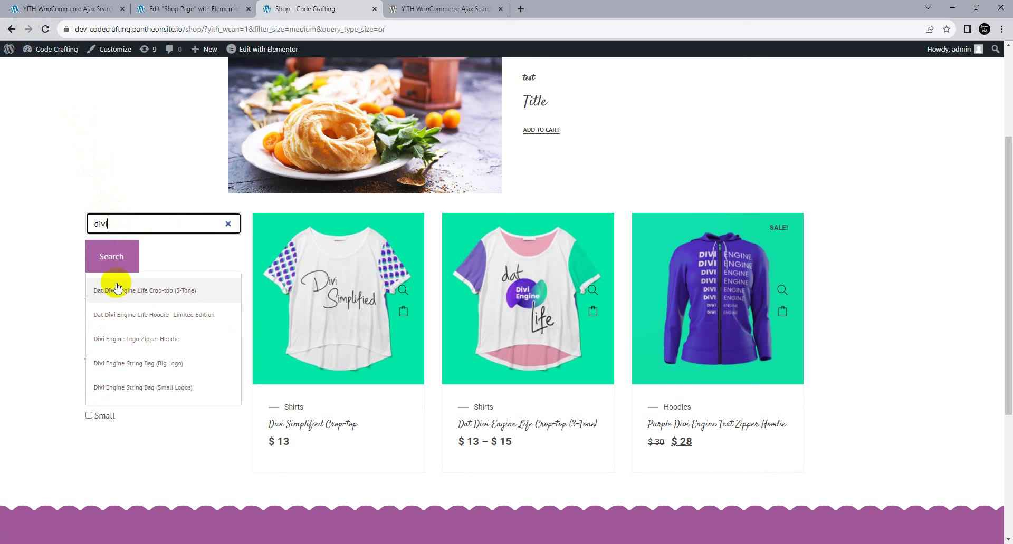
click(131, 339)
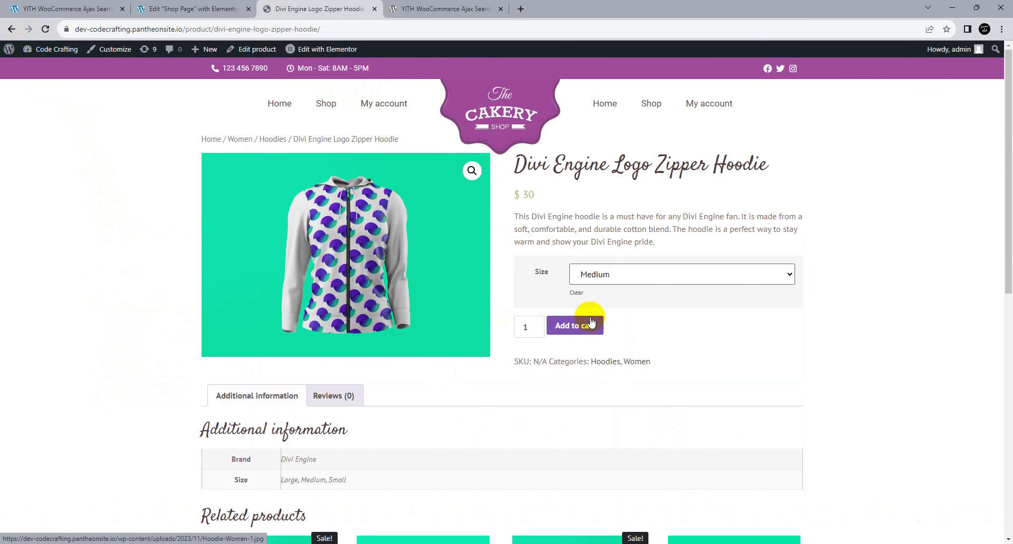
scroll(484, 273, down, 3)
scroll(481, 269, down, 5)
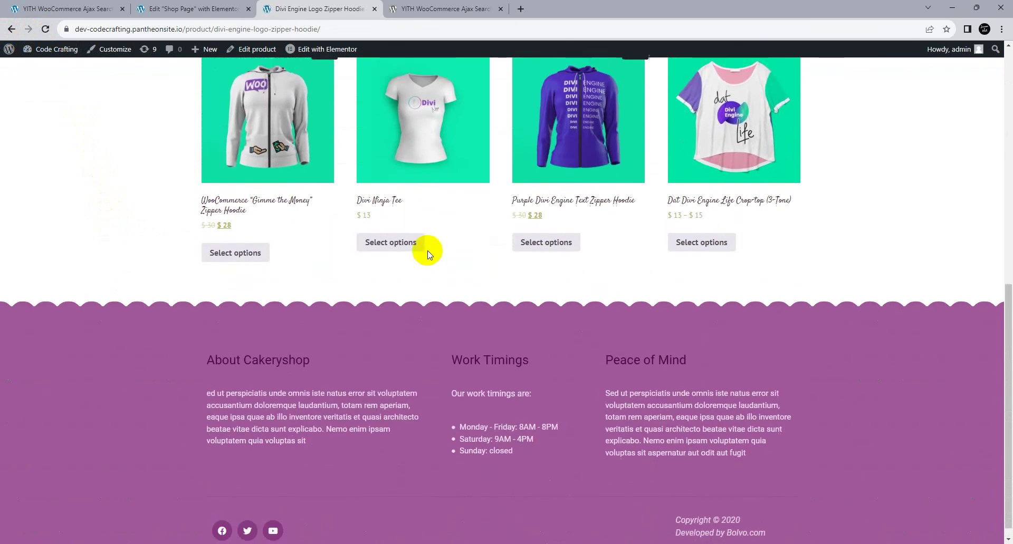
scroll(428, 251, up, 5)
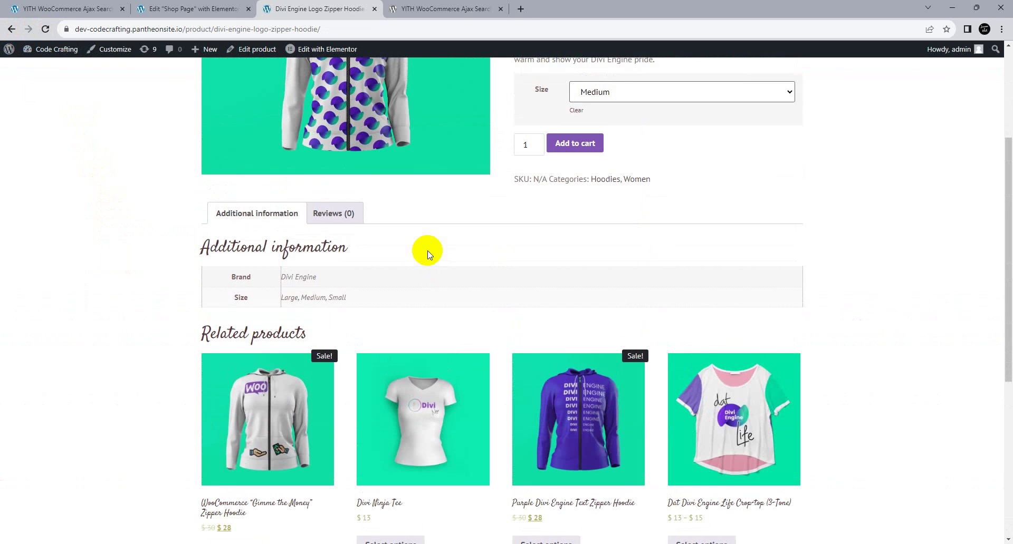